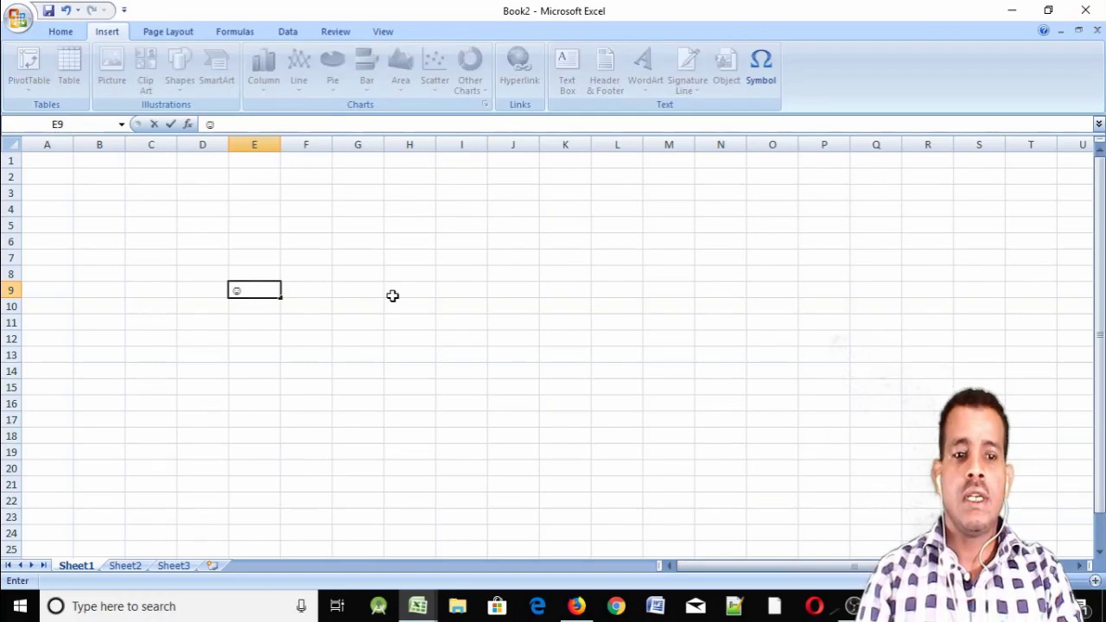
Delete the smiley from cell E9 so the sheet is empty, then select H8.
{"action": "key", "text": "BackSpace"}
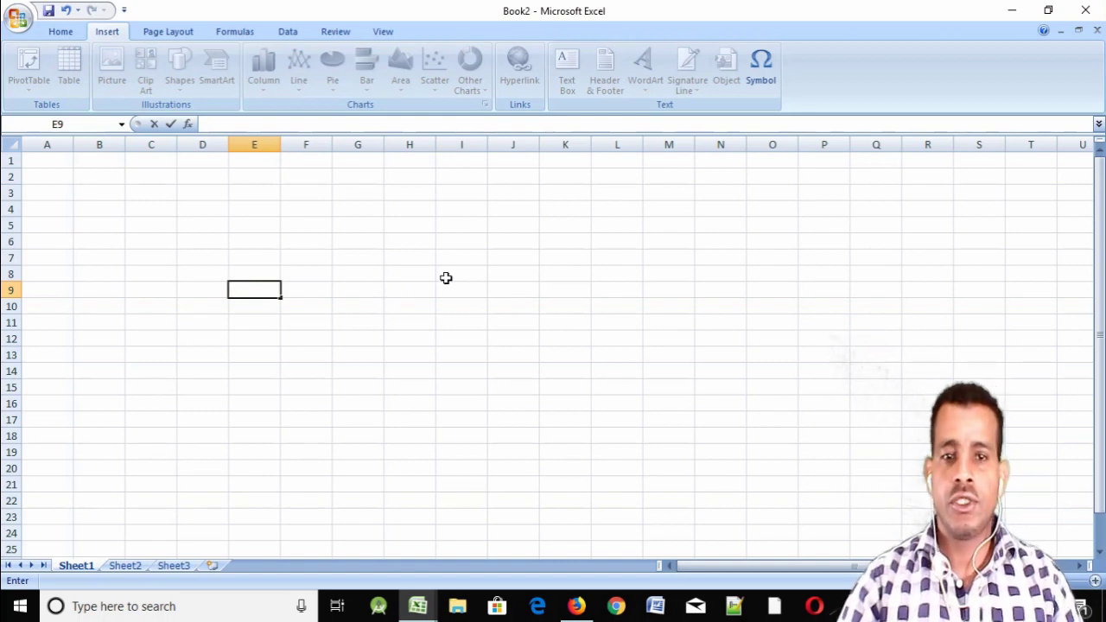
{"action": "left_click", "coordinate": [391, 272]}
{"action": "left_click", "coordinate": [58, 31]}
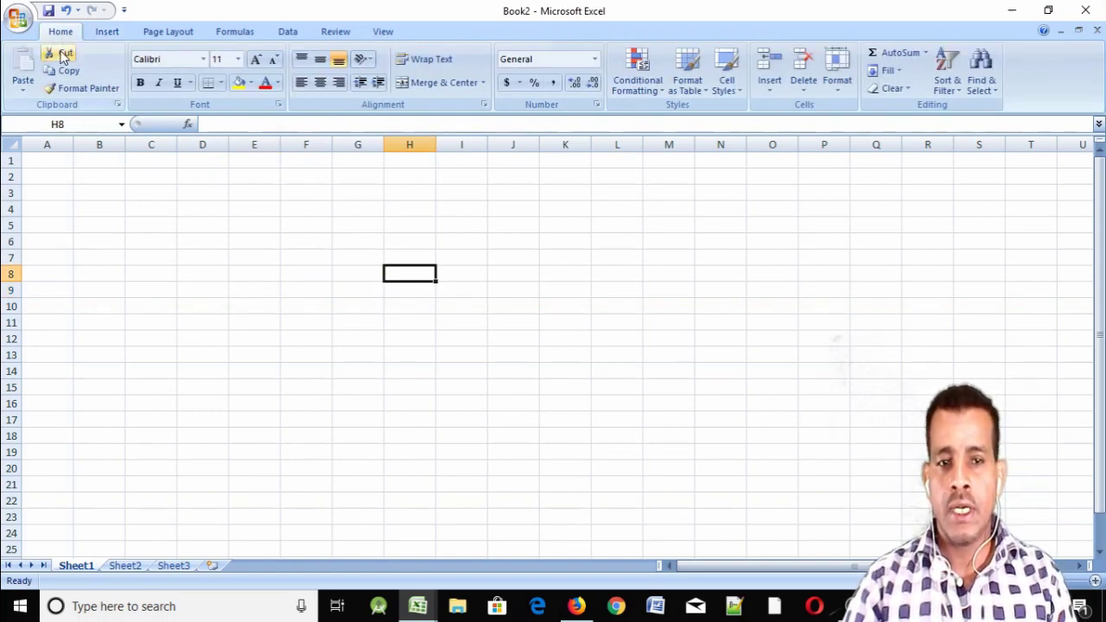
{"action": "left_click", "coordinate": [102, 34]}
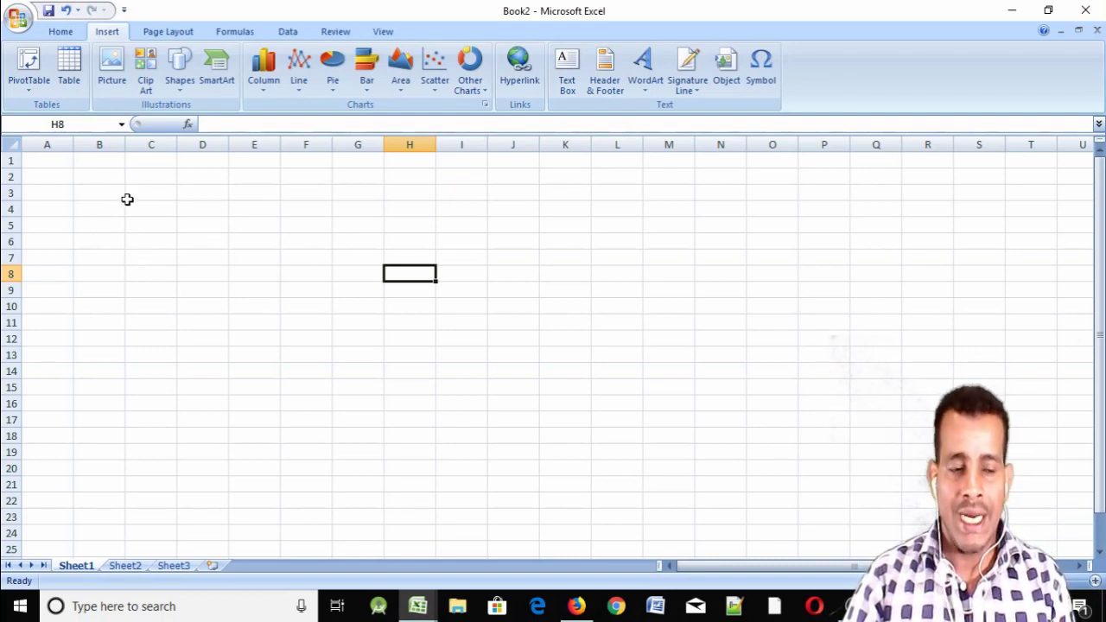
{"action": "left_click", "coordinate": [103, 214]}
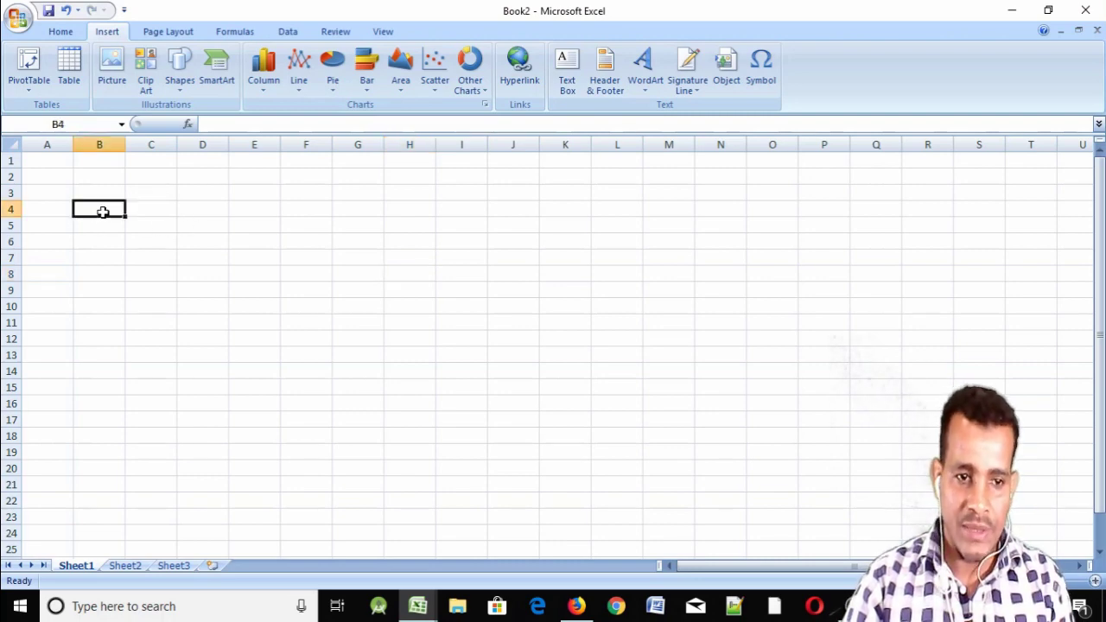
{"action": "double_click", "coordinate": [105, 212]}
{"action": "left_click_drag", "start_coordinate": [106, 212], "coordinate": [428, 342]}
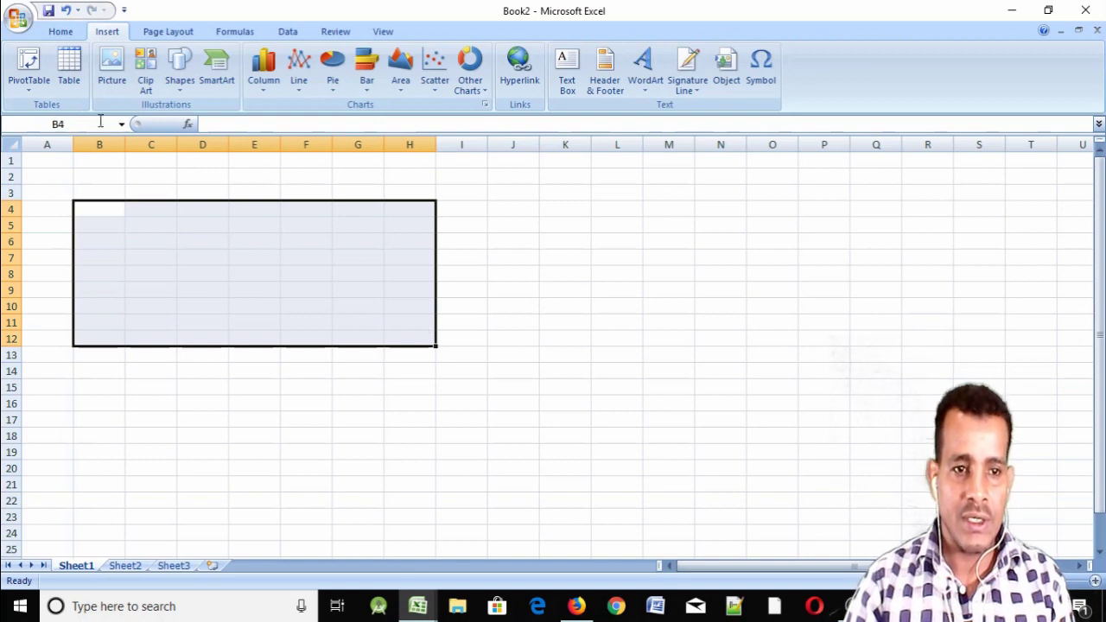
{"action": "left_click", "coordinate": [61, 32]}
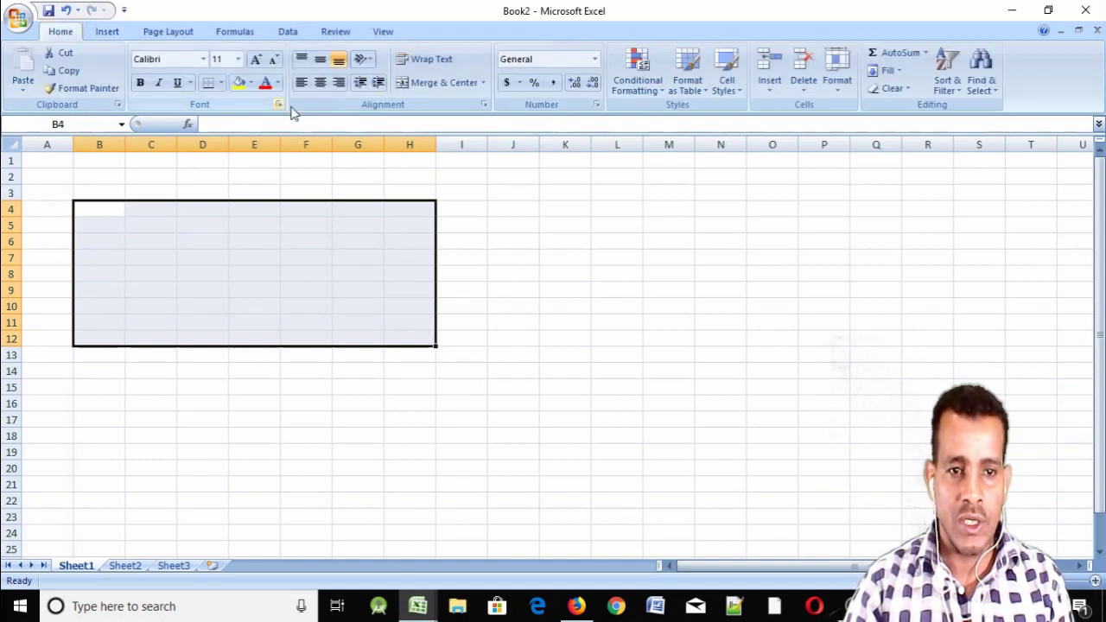
{"action": "left_click", "coordinate": [221, 82]}
{"action": "left_click", "coordinate": [238, 212]}
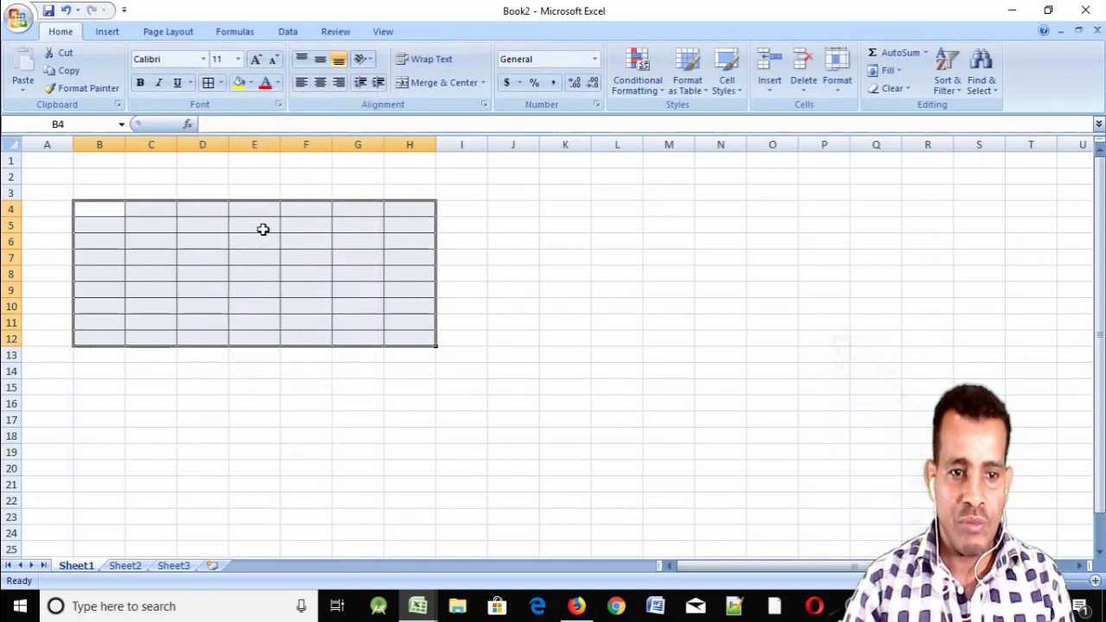
{"action": "left_click_drag", "start_coordinate": [104, 207], "coordinate": [398, 208]}
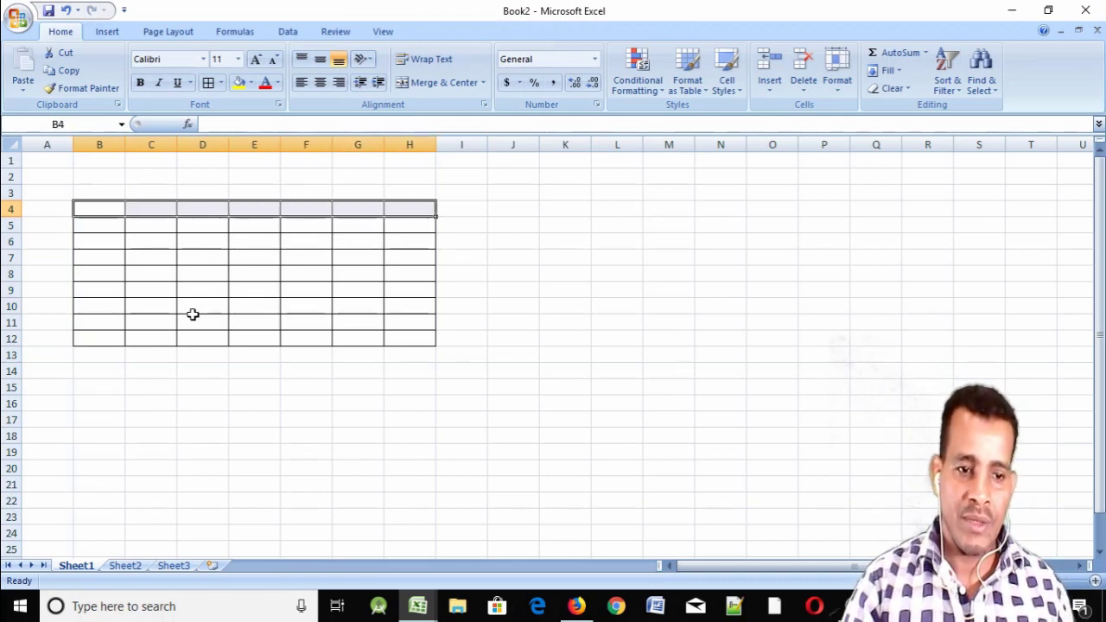
{"action": "key", "text": "ctrl+z"}
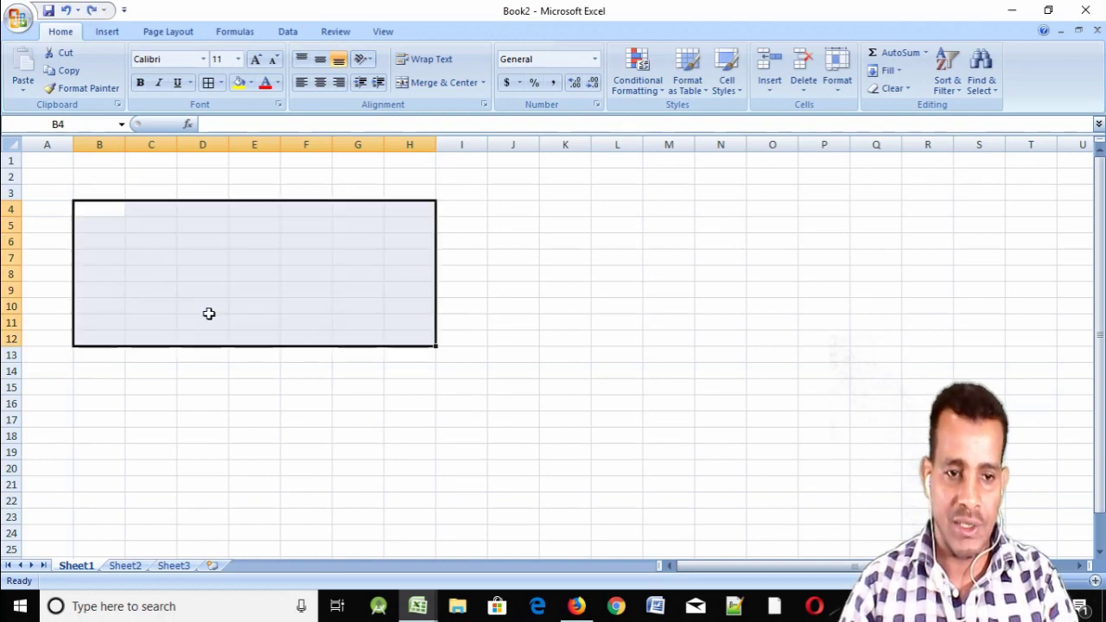
{"action": "left_click", "coordinate": [181, 291]}
{"action": "left_click", "coordinate": [119, 216]}
{"action": "left_click", "coordinate": [115, 34]}
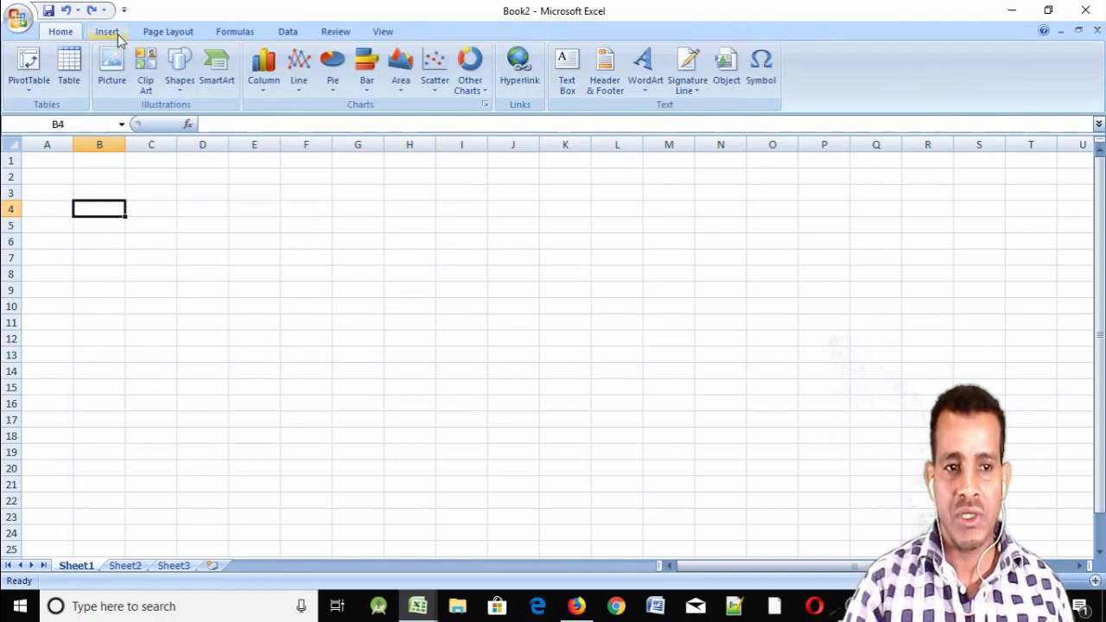
{"action": "left_click", "coordinate": [69, 76]}
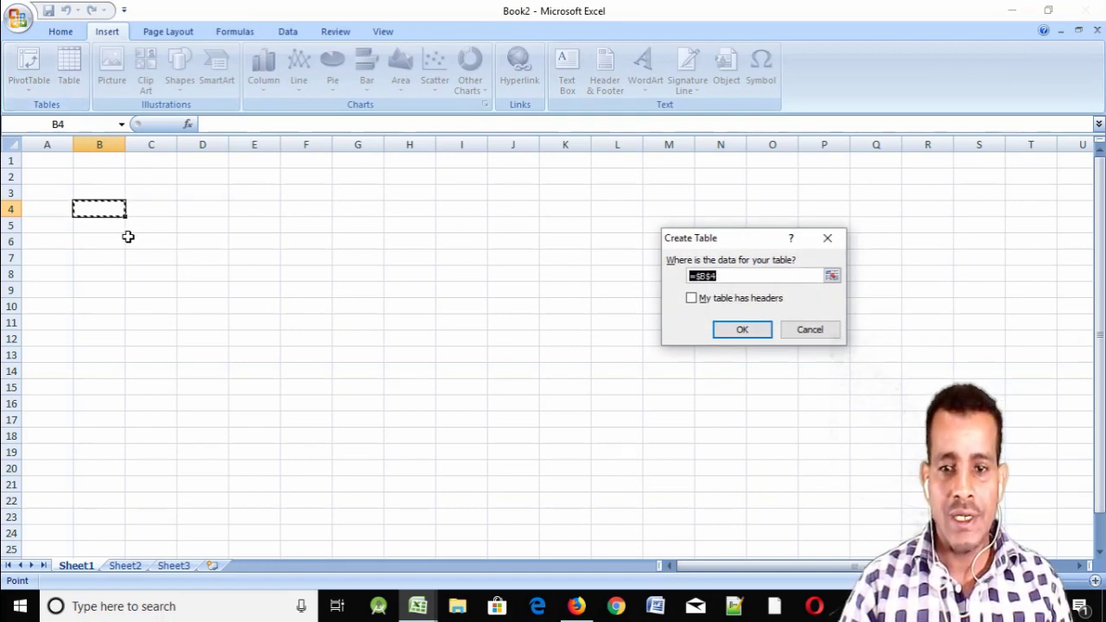
{"action": "left_click_drag", "start_coordinate": [119, 210], "coordinate": [612, 216]}
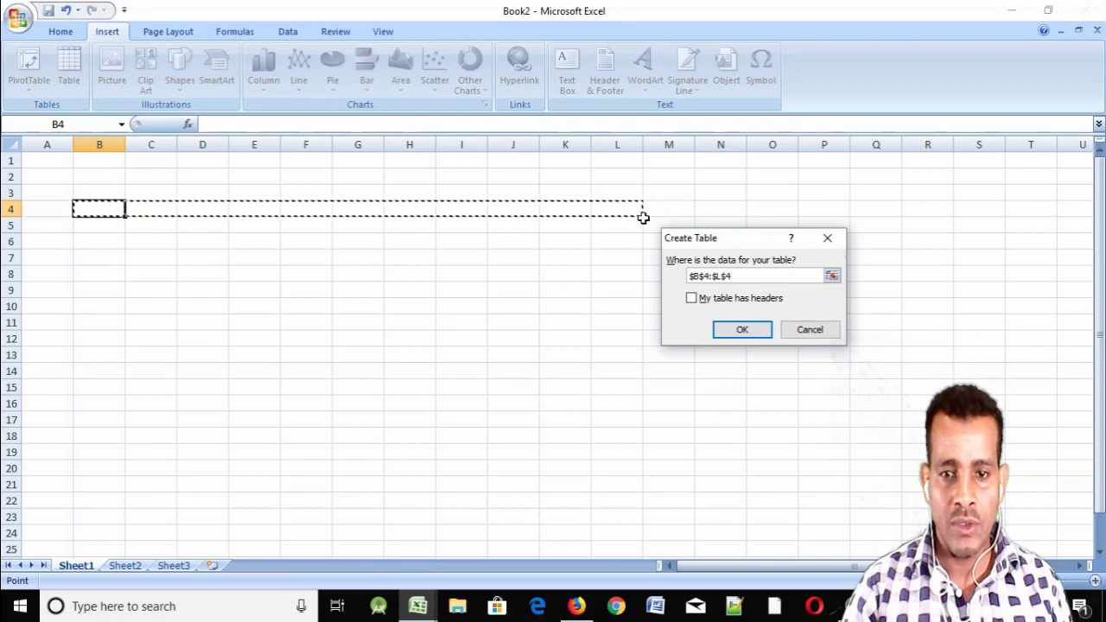
{"action": "left_click_drag", "start_coordinate": [640, 214], "coordinate": [640, 240]}
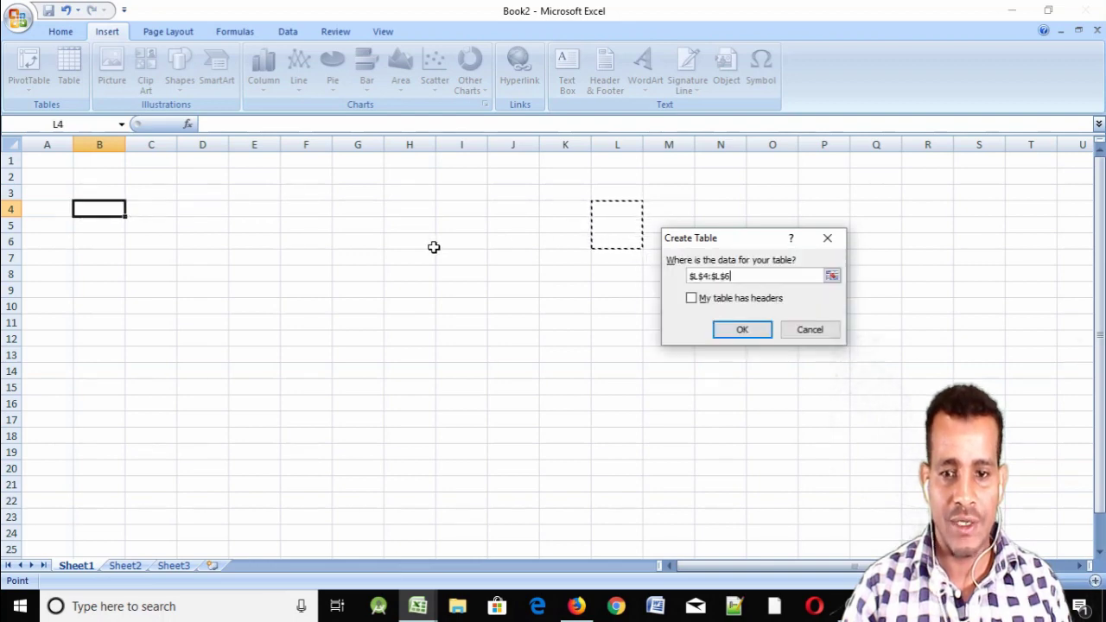
Create a table over B4:L19, giving header row Column1–Column11 with banded rows.
{"action": "left_click", "coordinate": [827, 237]}
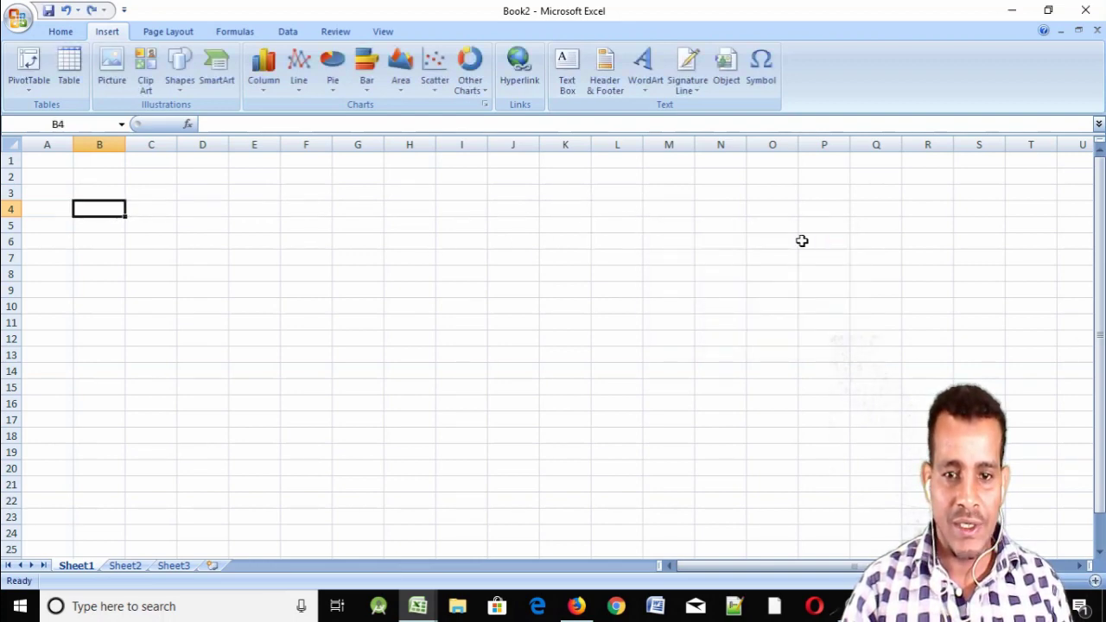
{"action": "left_click", "coordinate": [74, 76]}
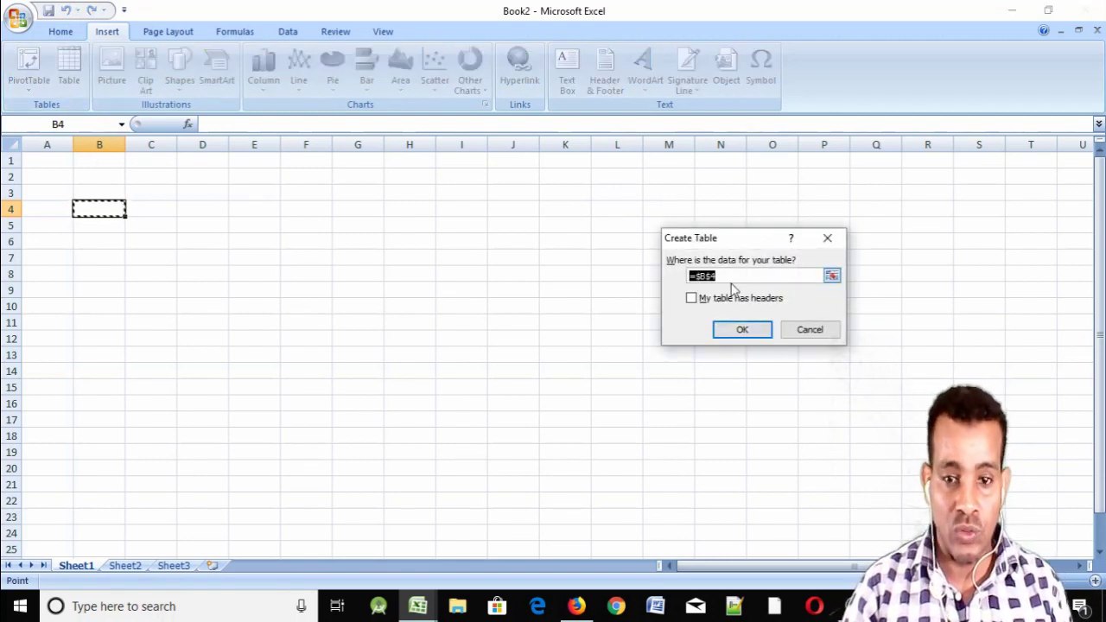
{"action": "mouse_move", "coordinate": [114, 208]}
{"action": "left_mouse_down"}
{"action": "mouse_move", "coordinate": [623, 300]}
{"action": "mouse_move", "coordinate": [626, 453]}
{"action": "left_mouse_up"}
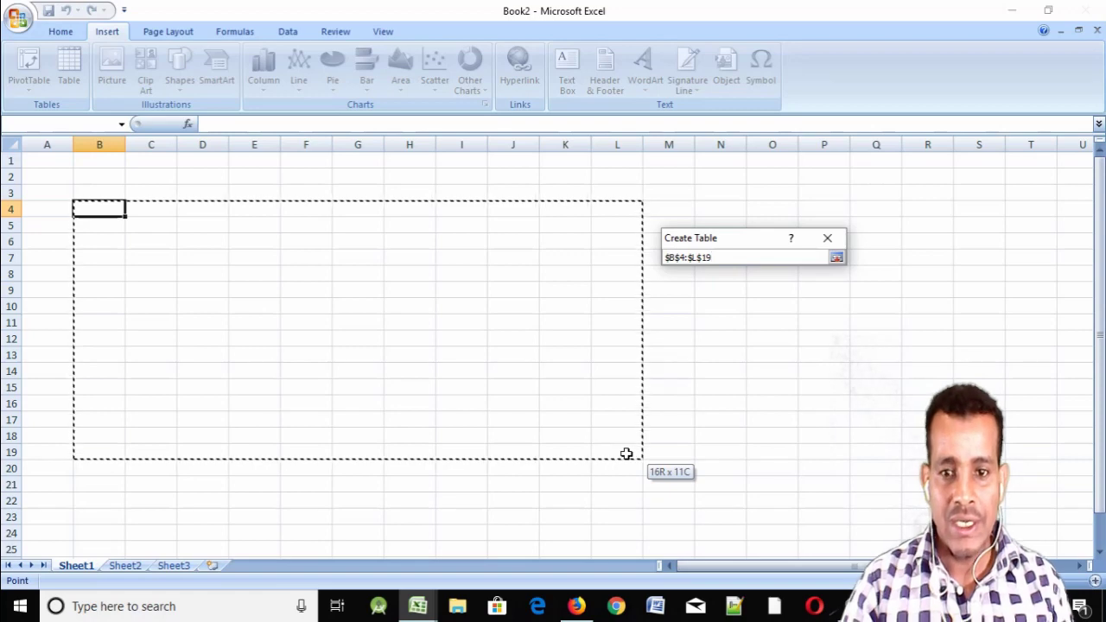
{"action": "left_click_drag", "start_coordinate": [626, 453], "coordinate": [626, 453]}
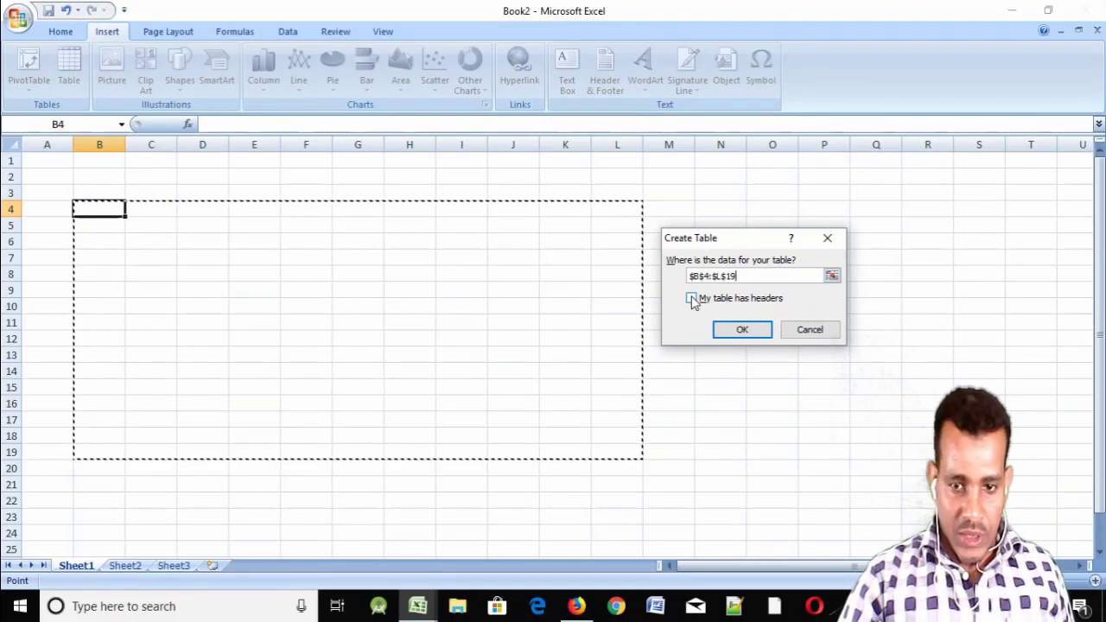
{"action": "left_click", "coordinate": [742, 332]}
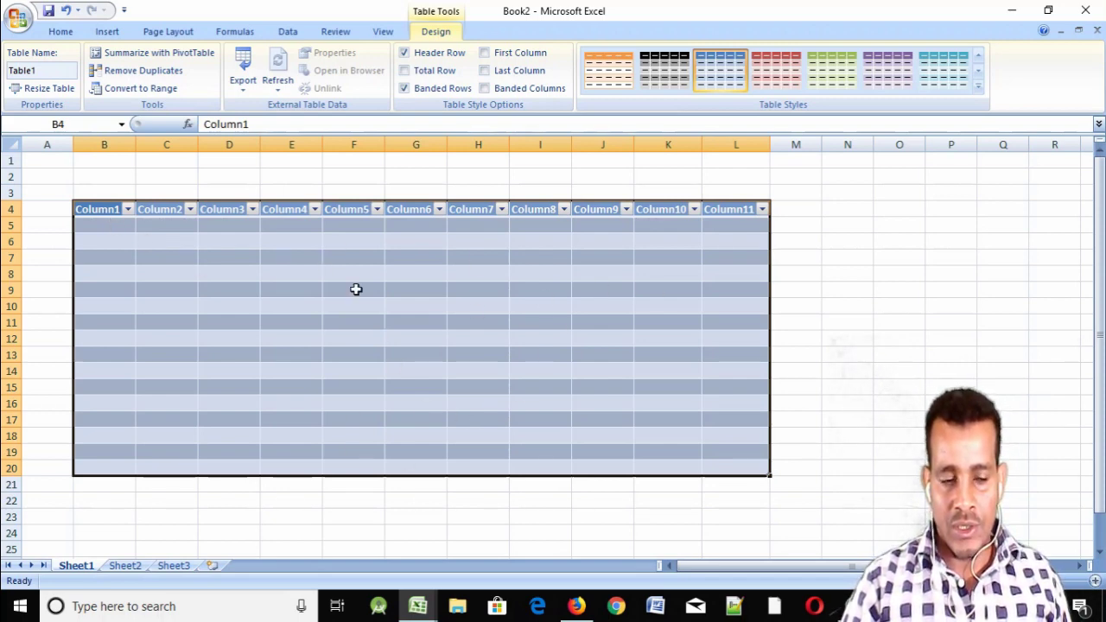
Enter the headers name, id and age in F27:H27 below the table.
{"action": "left_click", "coordinate": [250, 297]}
{"action": "left_click", "coordinate": [451, 344]}
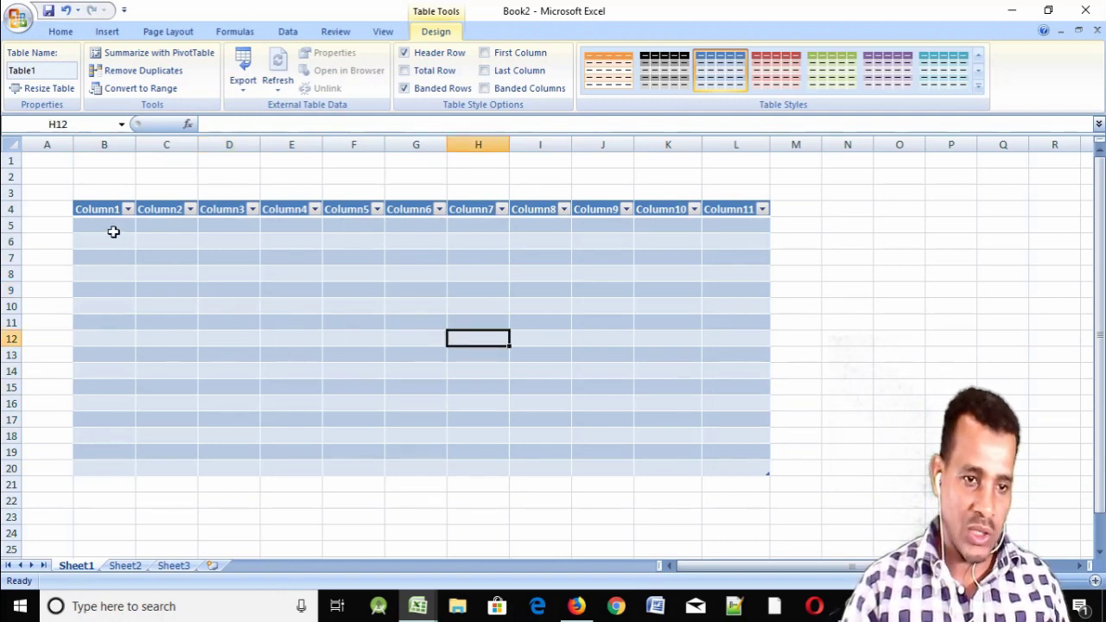
{"action": "left_click", "coordinate": [114, 232]}
{"action": "left_click", "coordinate": [142, 268]}
{"action": "left_click", "coordinate": [279, 284]}
{"action": "left_click", "coordinate": [430, 305]}
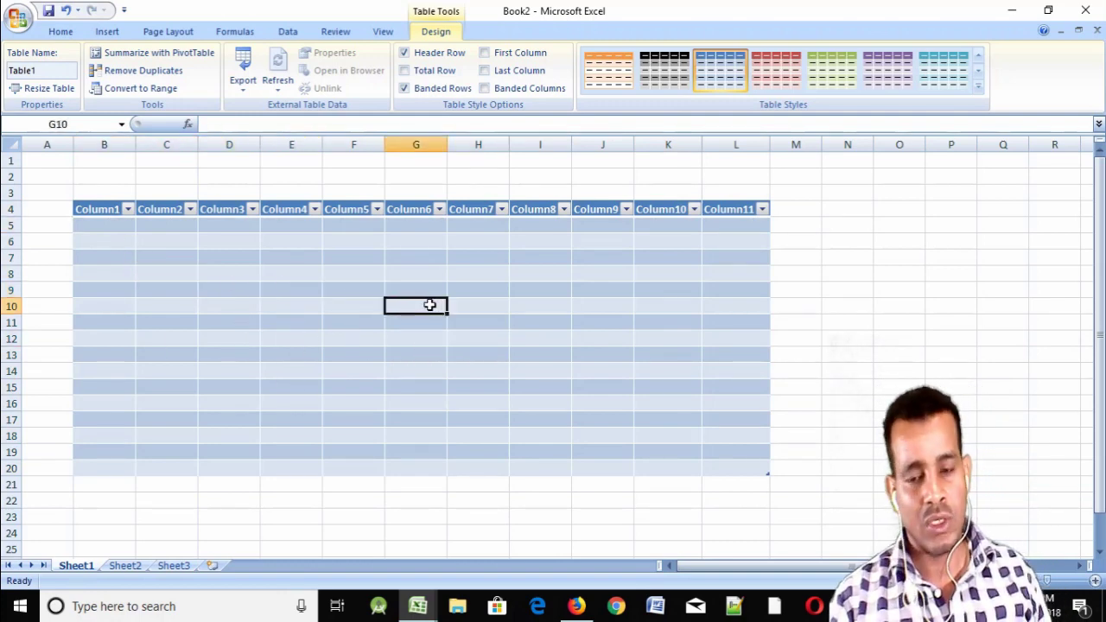
{"action": "scroll", "coordinate": [657, 402], "scroll_direction": "down", "scroll_amount": 3}
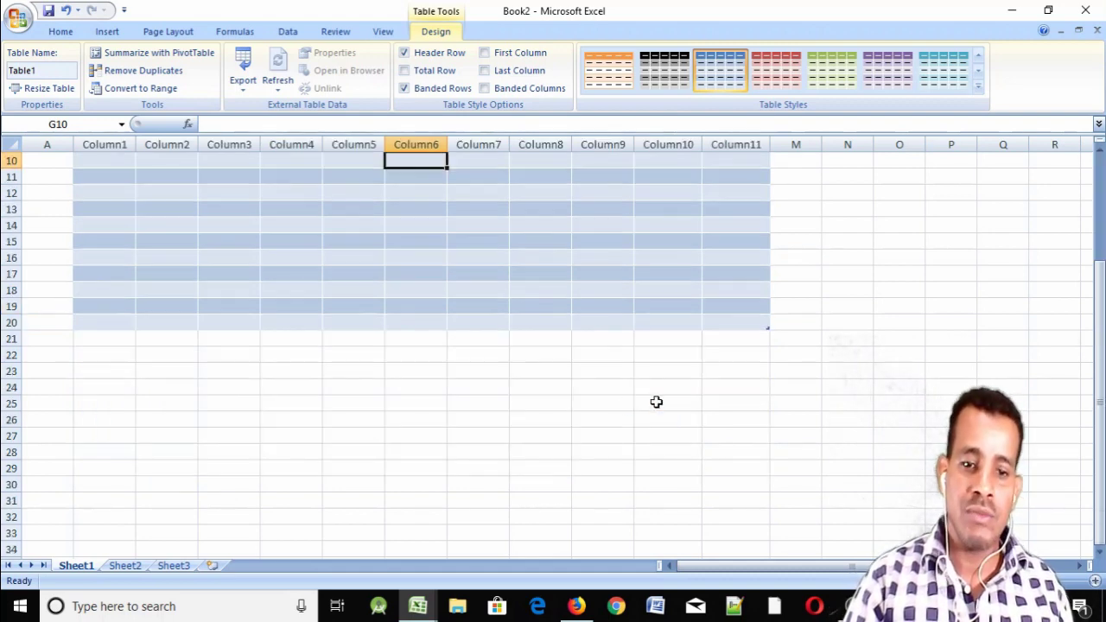
{"action": "left_click", "coordinate": [354, 435]}
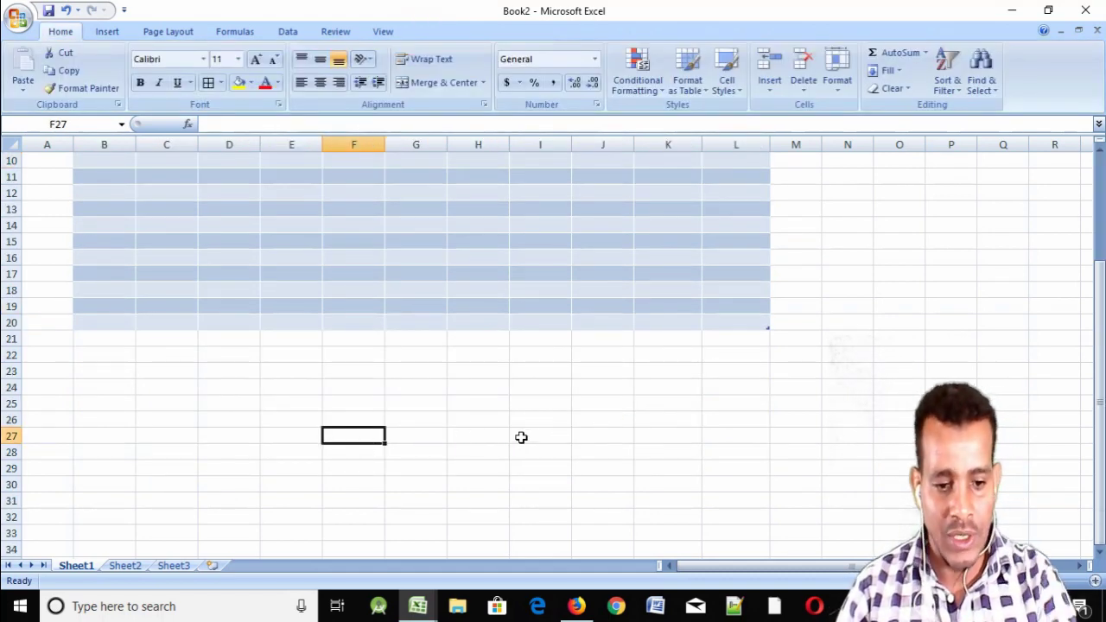
{"action": "type", "text": "name"}
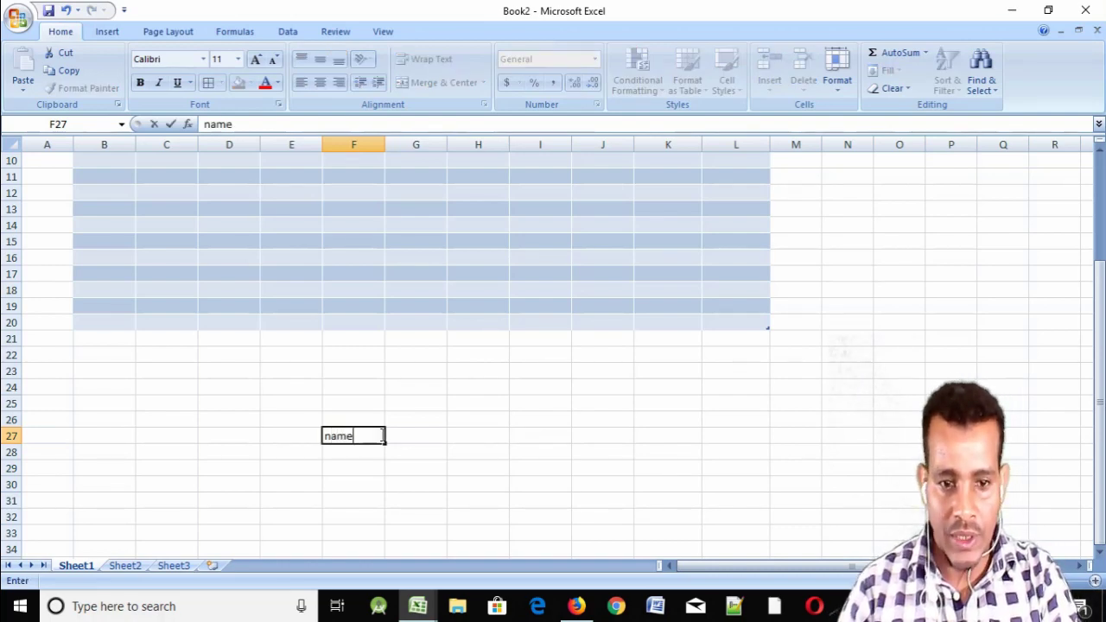
{"action": "left_click", "coordinate": [433, 434]}
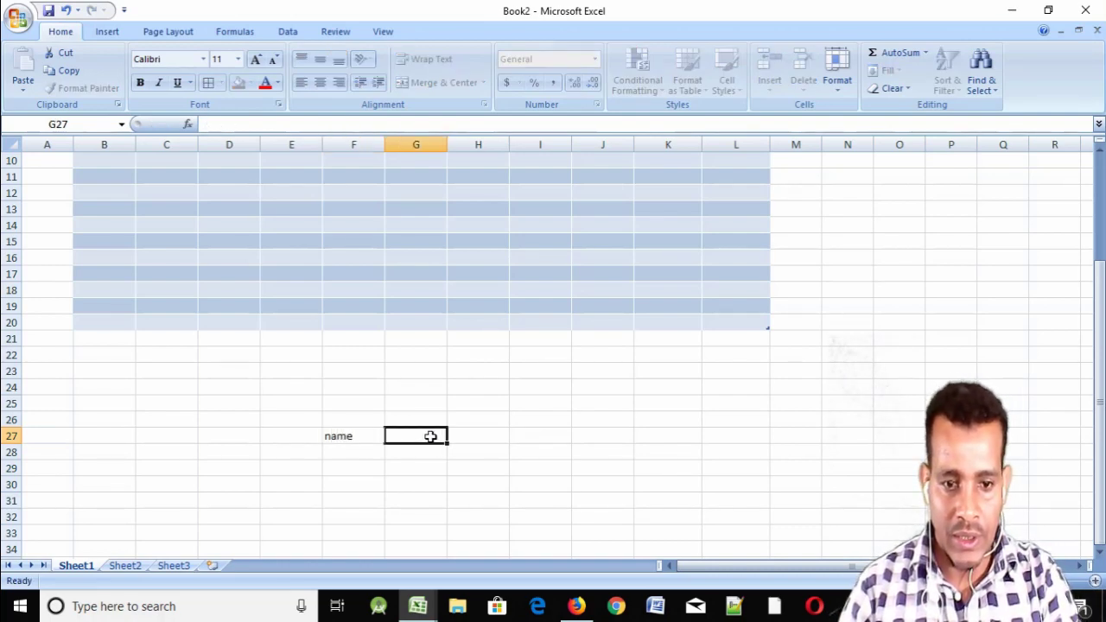
{"action": "type", "text": "id"}
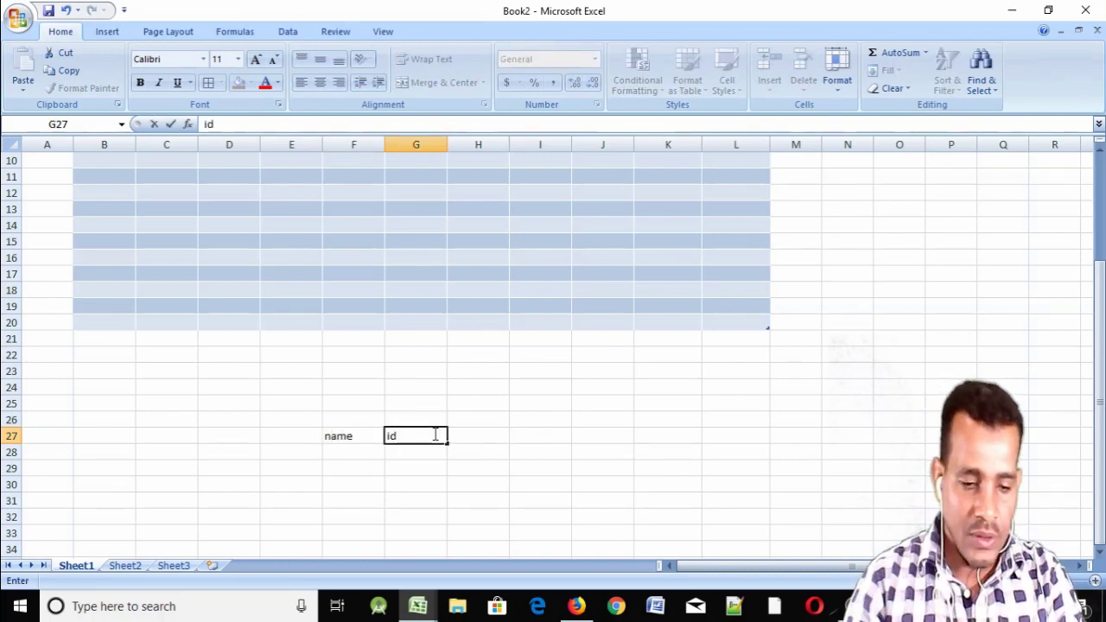
{"action": "left_click", "coordinate": [475, 437]}
{"action": "type", "text": "age"}
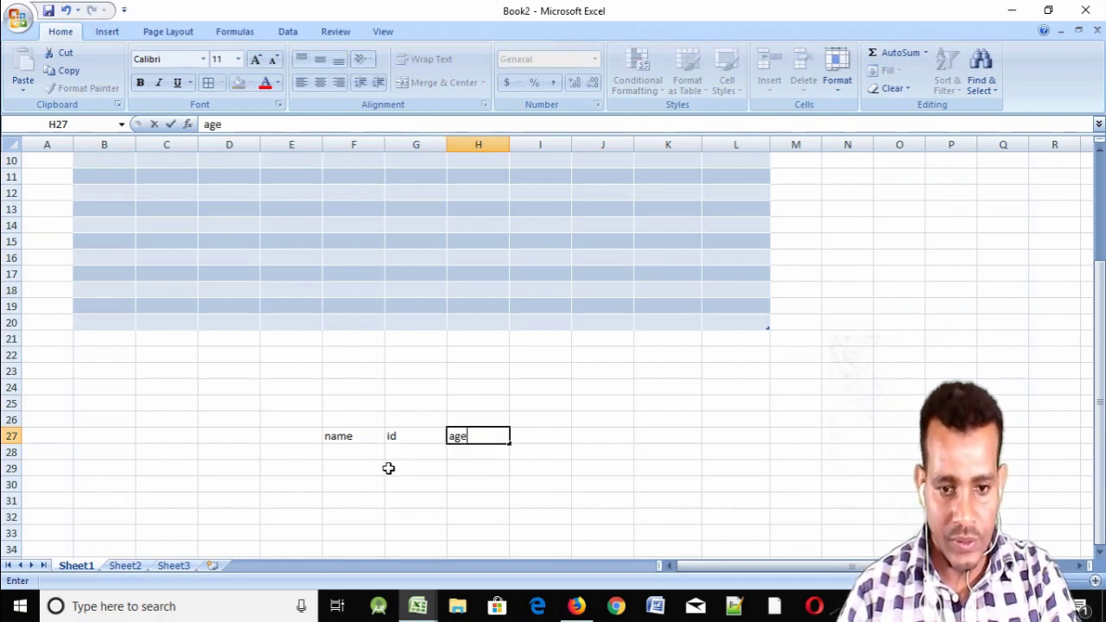
Fill names a, b, c in F28:F30 and ids 1, 2, 3 in G28:G30.
{"action": "left_click", "coordinate": [353, 452]}
{"action": "type", "text": "a"}
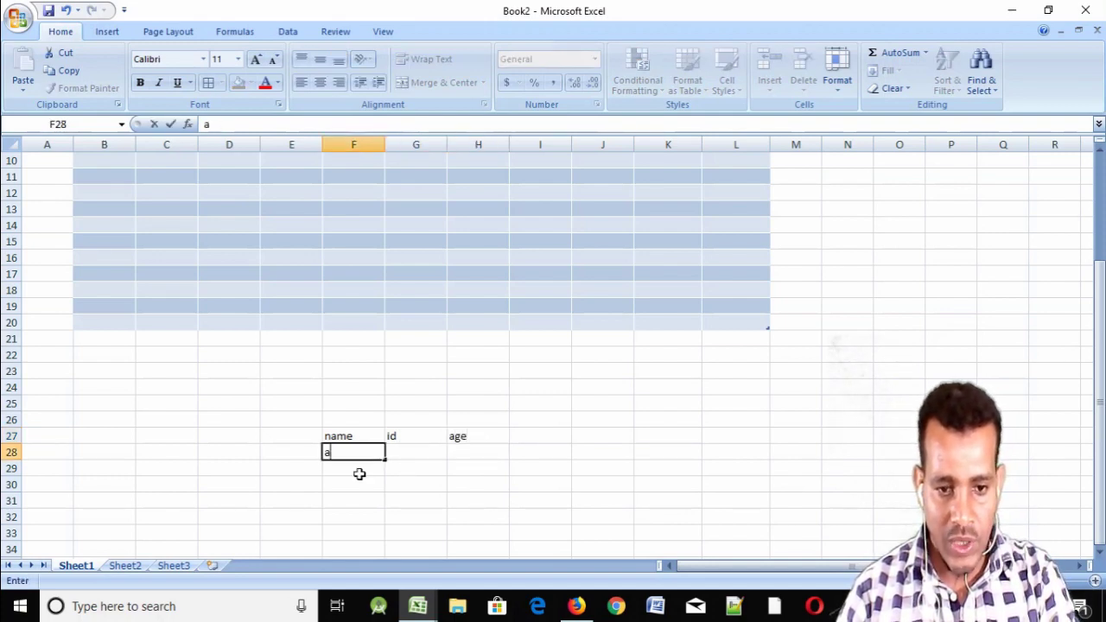
{"action": "left_click", "coordinate": [354, 469]}
{"action": "type", "text": "b"}
{"action": "left_click", "coordinate": [360, 490]}
{"action": "type", "text": "c"}
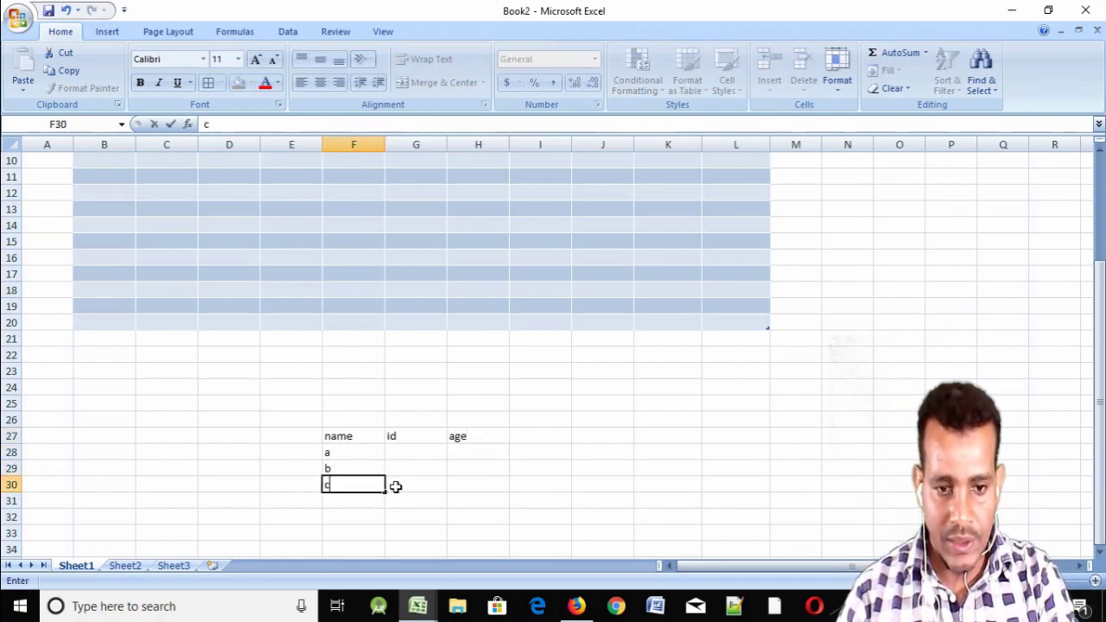
{"action": "left_click", "coordinate": [410, 456]}
{"action": "type", "text": "1"}
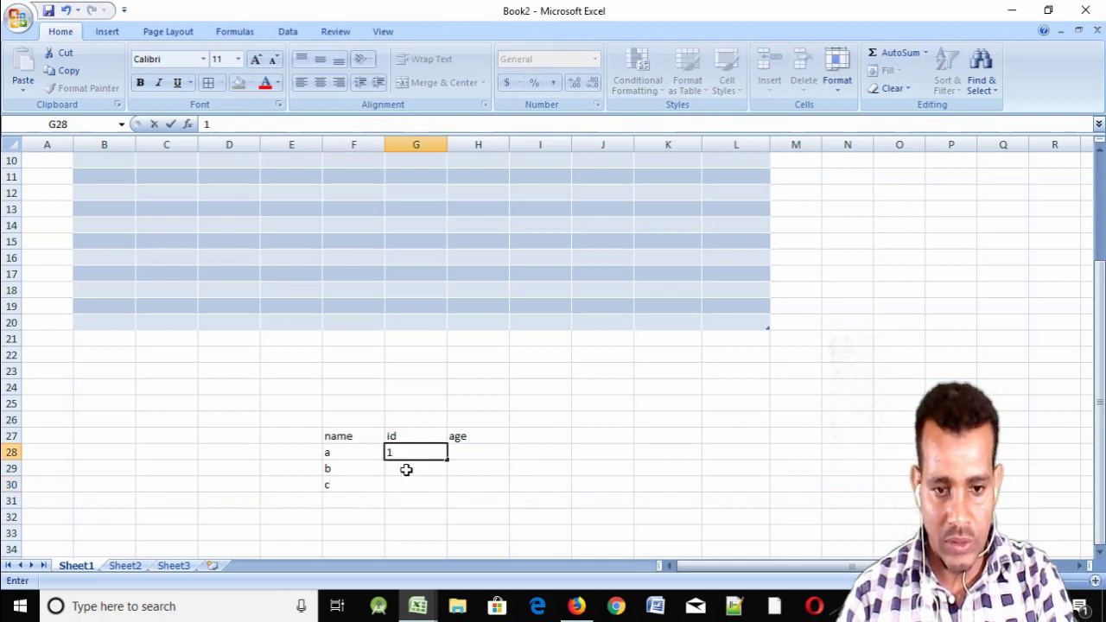
{"action": "left_click", "coordinate": [406, 470]}
{"action": "type", "text": "2"}
{"action": "left_click", "coordinate": [407, 485]}
{"action": "type", "text": "3"}
Enter ages 34, 23, 45 in H28:H30 and select the block F27:H30.
{"action": "left_click", "coordinate": [480, 459]}
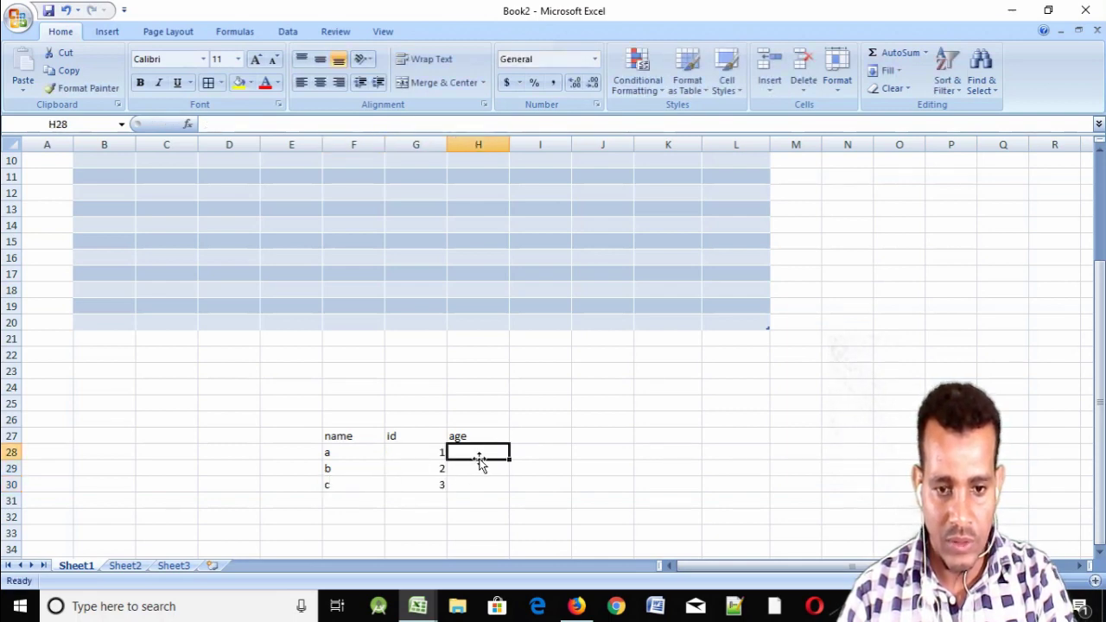
{"action": "type", "text": "34"}
{"action": "left_click", "coordinate": [476, 474]}
{"action": "type", "text": "23"}
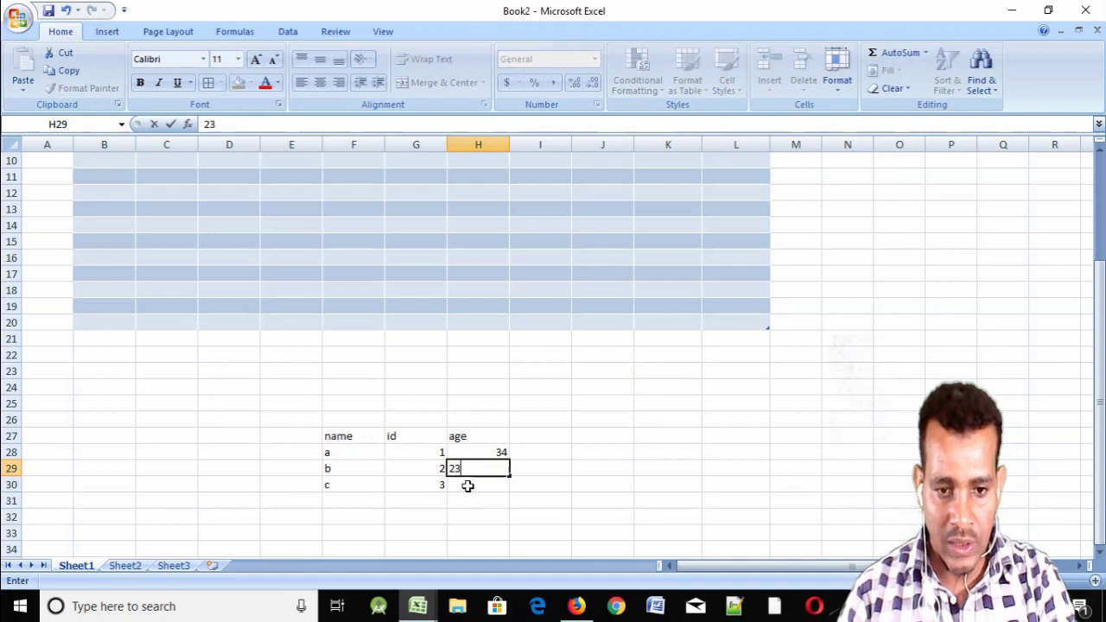
{"action": "left_click", "coordinate": [467, 487]}
{"action": "type", "text": "45"}
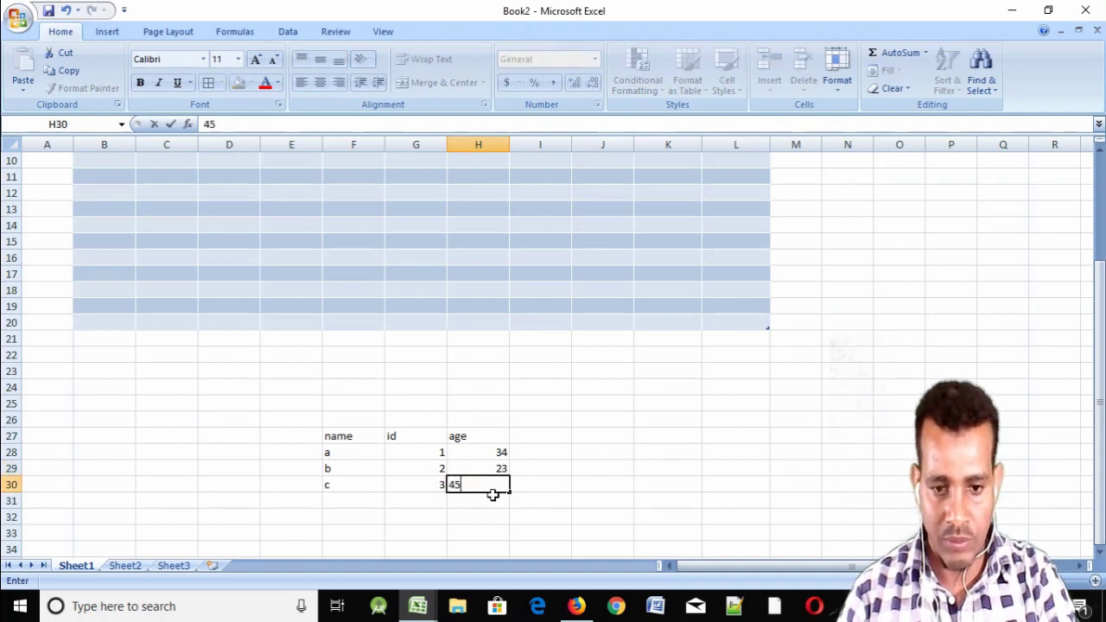
{"action": "left_click", "coordinate": [590, 452]}
{"action": "mouse_move", "coordinate": [373, 436]}
{"action": "left_mouse_down"}
{"action": "mouse_move", "coordinate": [496, 492]}
{"action": "mouse_move", "coordinate": [493, 481]}
{"action": "left_mouse_up"}
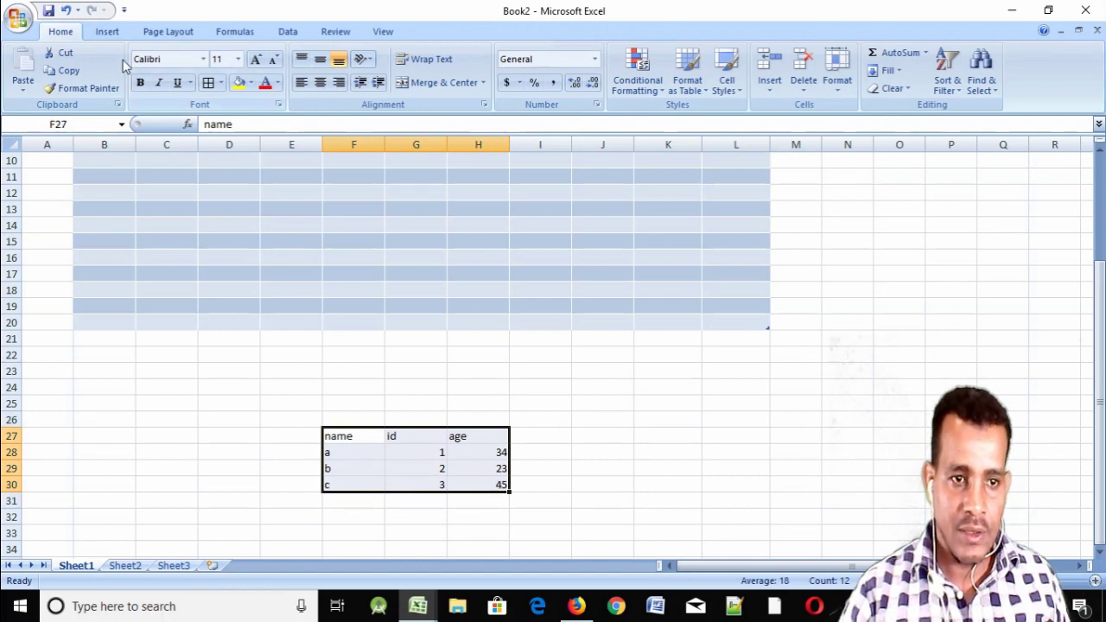
Convert F27:H30 into a table using its first row as headers.
{"action": "left_click", "coordinate": [109, 32]}
{"action": "left_click", "coordinate": [69, 79]}
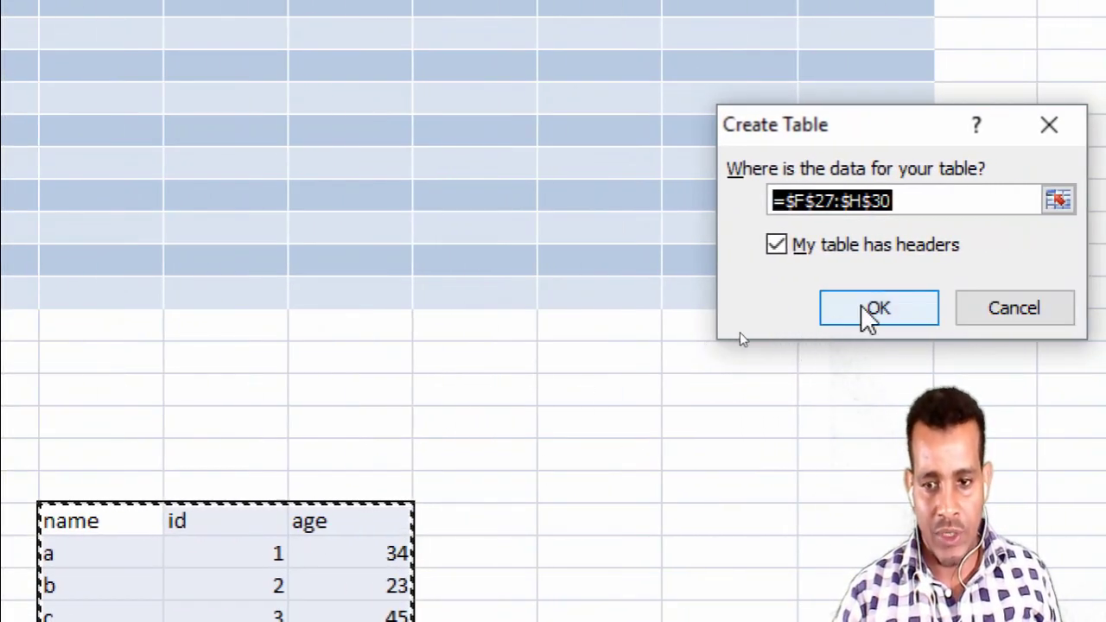
{"action": "left_click", "coordinate": [877, 311]}
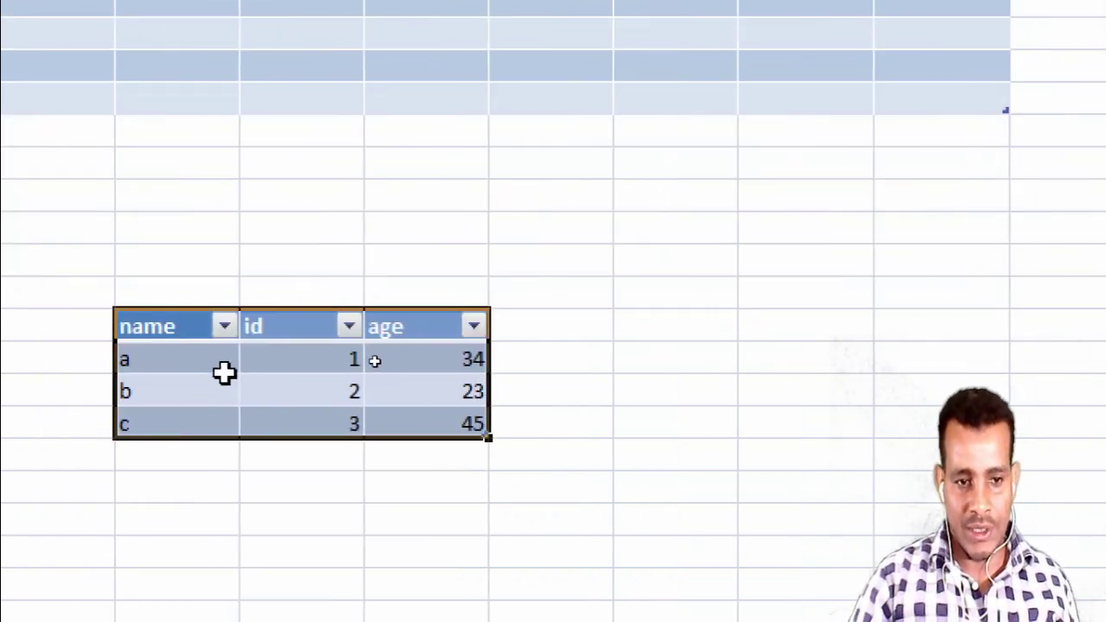
{"action": "left_click", "coordinate": [194, 359]}
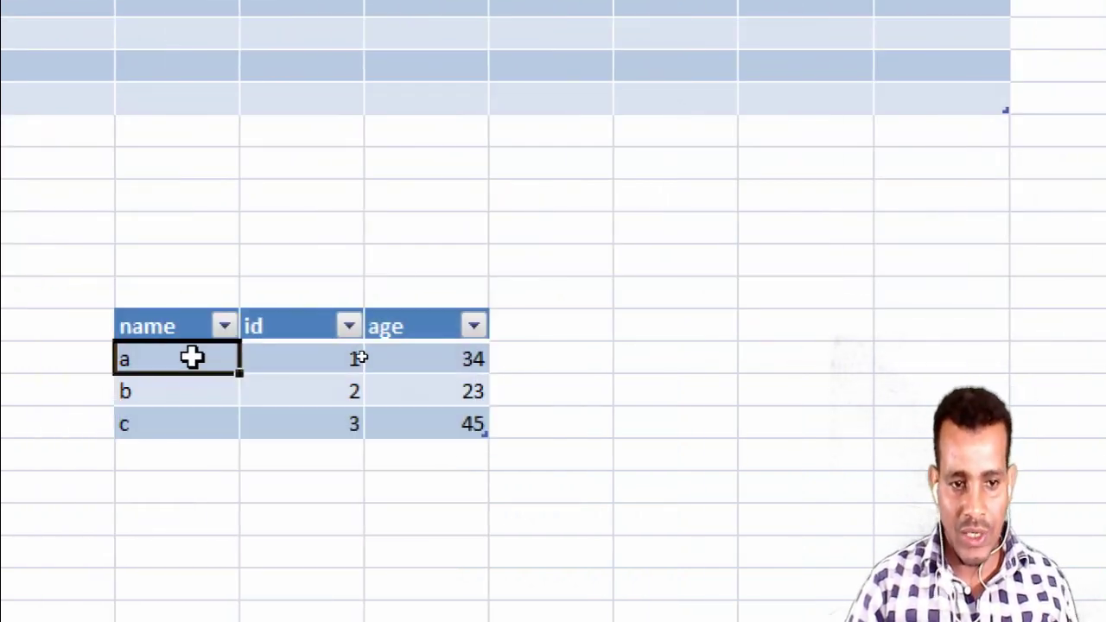
{"action": "left_click", "coordinate": [255, 359]}
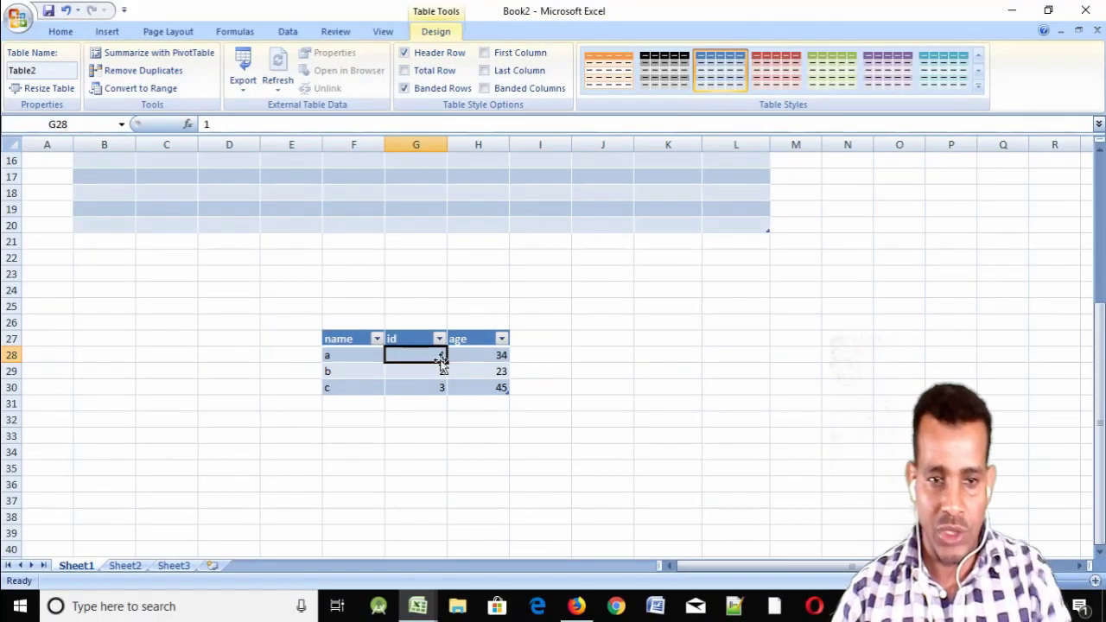
{"action": "left_click", "coordinate": [296, 287]}
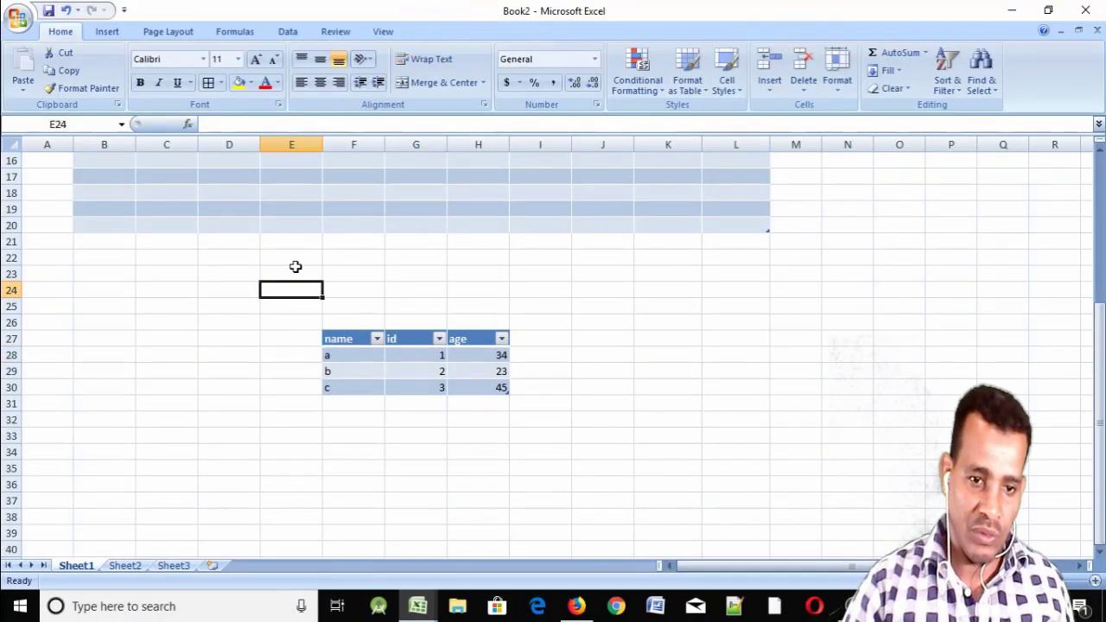
Create the blank workbook Book3 from Office button > New.
{"action": "scroll", "coordinate": [296, 277], "scroll_direction": "up", "scroll_amount": 5}
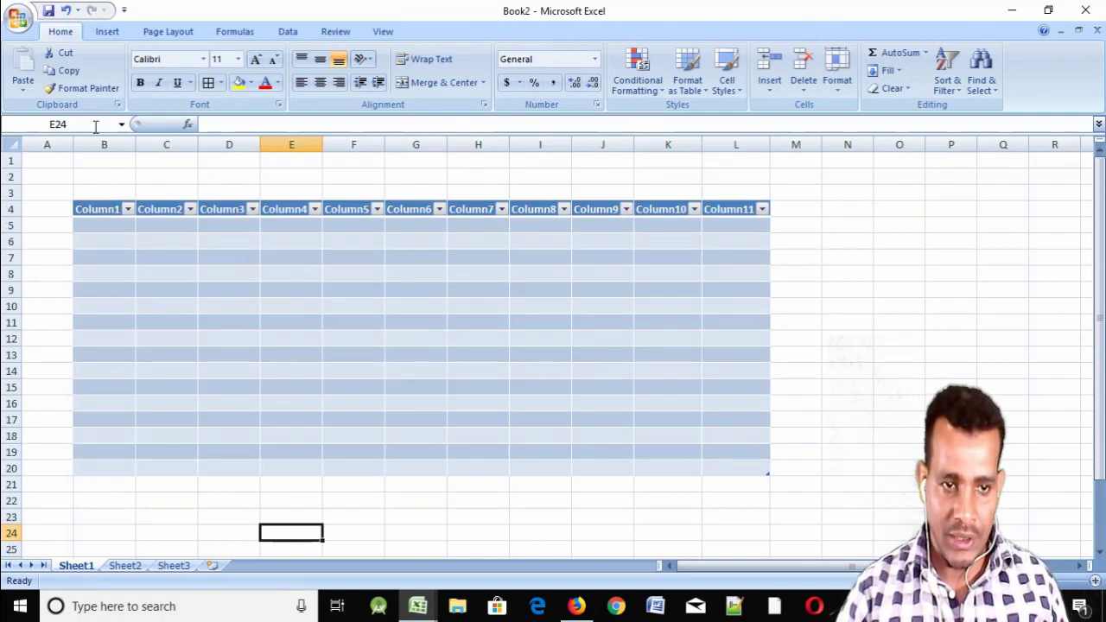
{"action": "left_click", "coordinate": [18, 18]}
{"action": "left_click", "coordinate": [39, 53]}
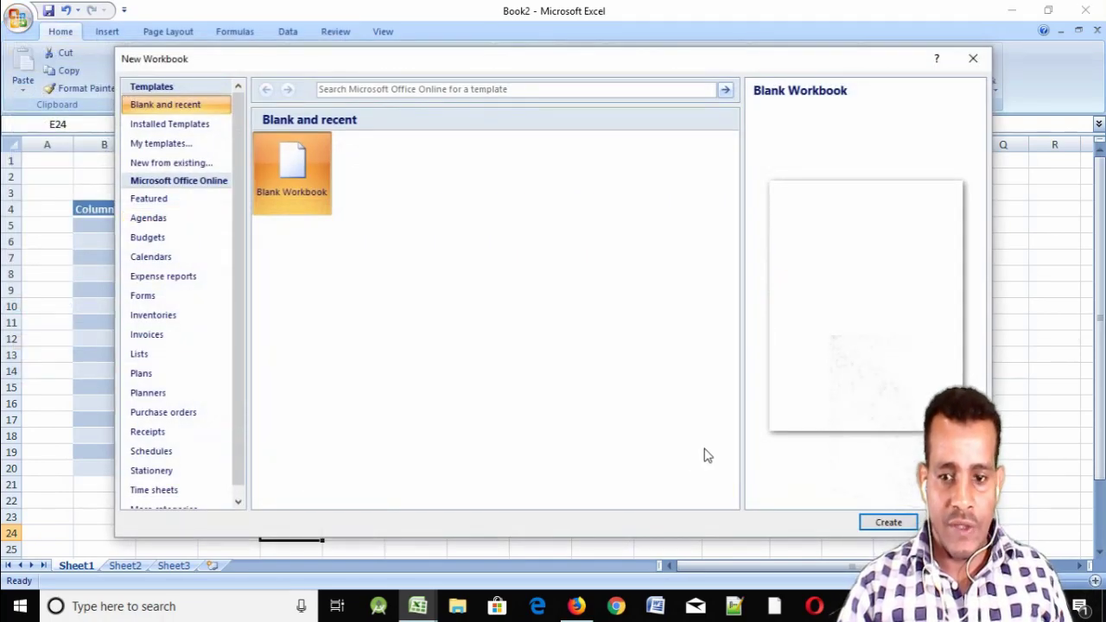
{"action": "left_click", "coordinate": [890, 522]}
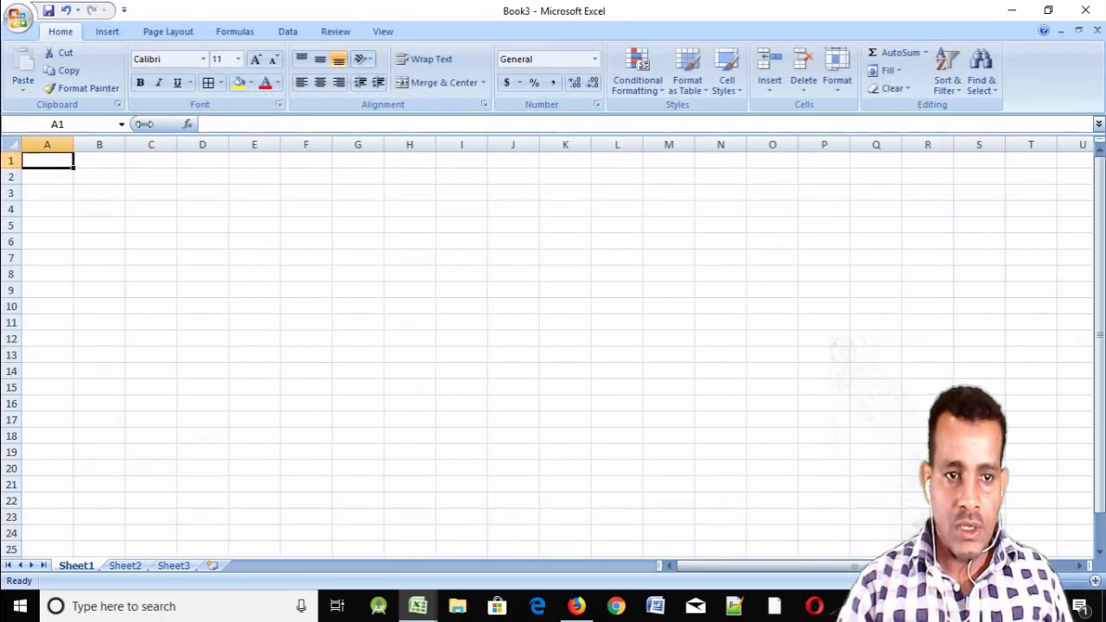
Select cell C8 on Book3's empty sheet with the Insert tab showing.
{"action": "left_click", "coordinate": [108, 32]}
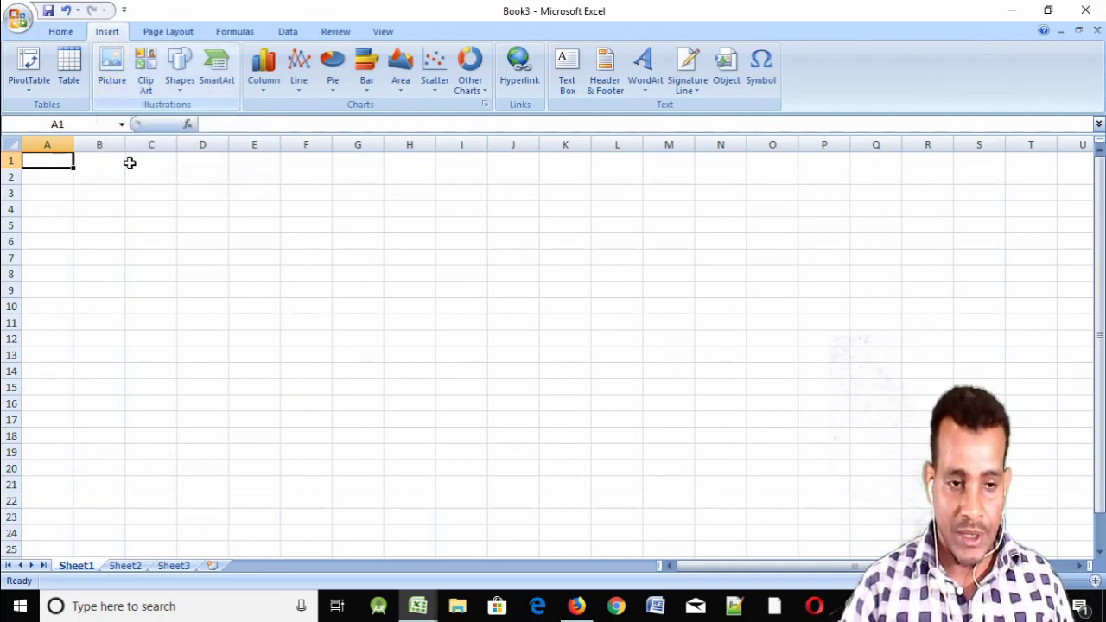
{"action": "left_click", "coordinate": [181, 275]}
{"action": "key", "text": "Left"}
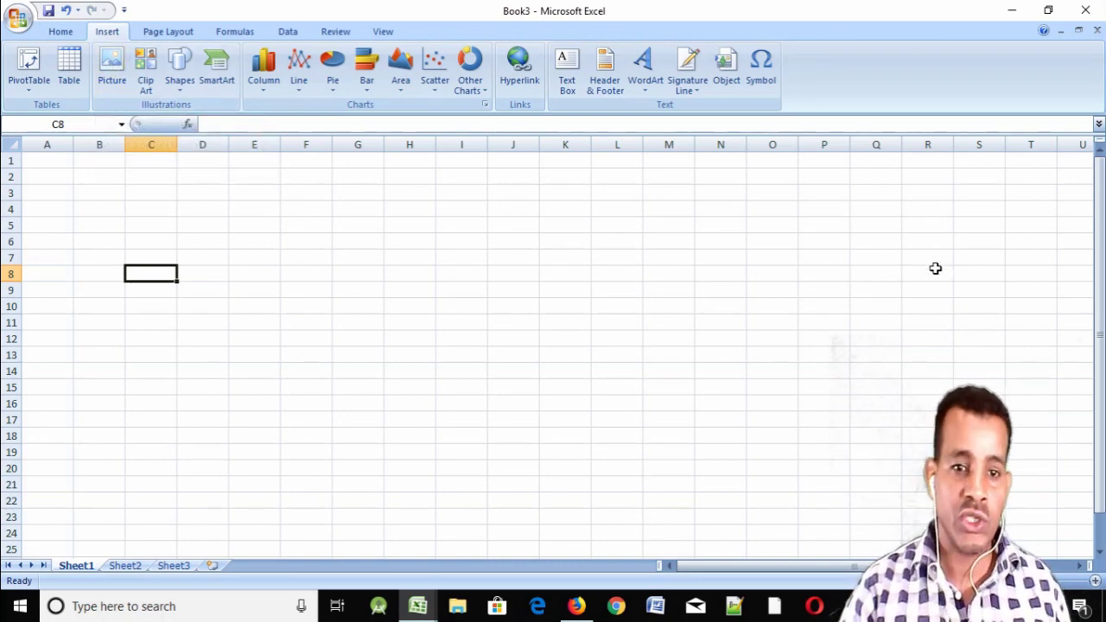
Open the Insert Picture browser at Pictures > Camera Roll, keeping the All Pictures file type.
{"action": "left_click", "coordinate": [113, 60]}
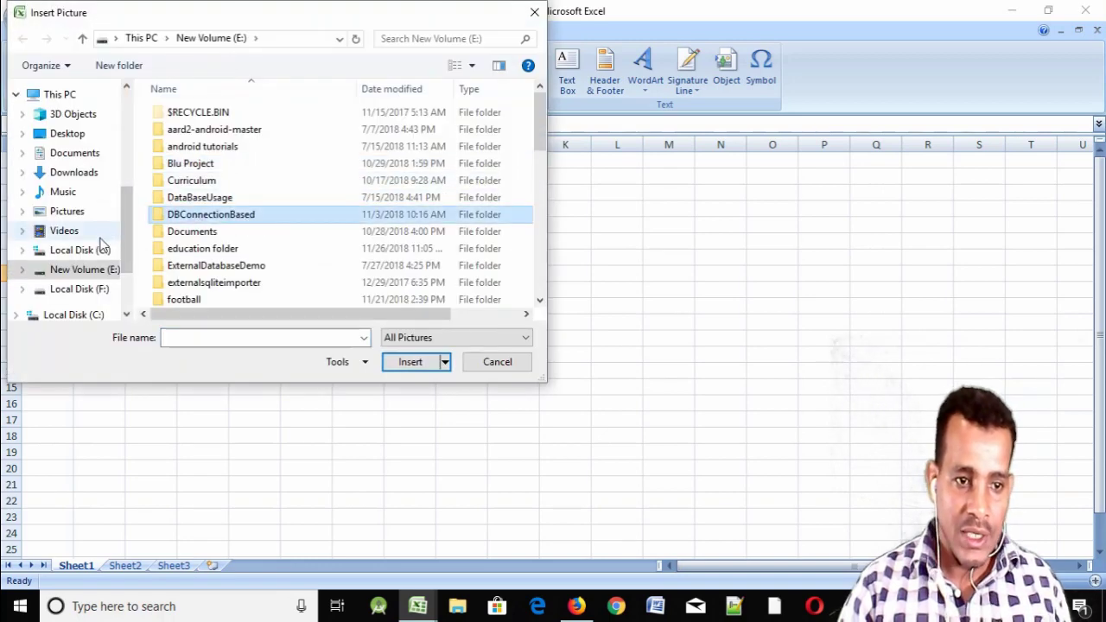
{"action": "left_click", "coordinate": [64, 212]}
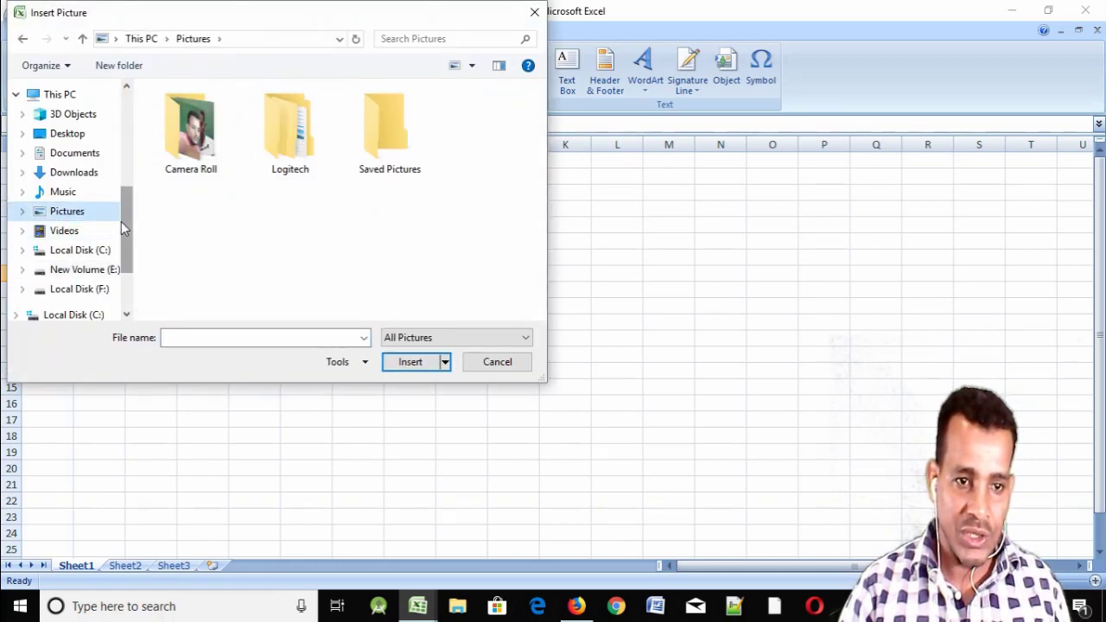
{"action": "double_click", "coordinate": [190, 152]}
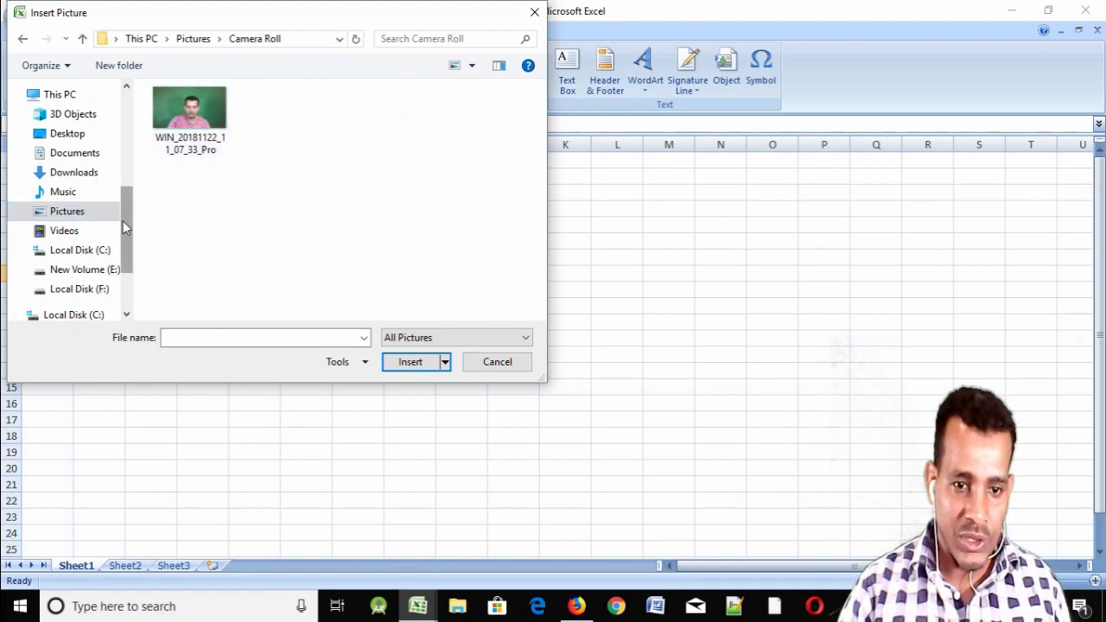
{"action": "left_click", "coordinate": [406, 338]}
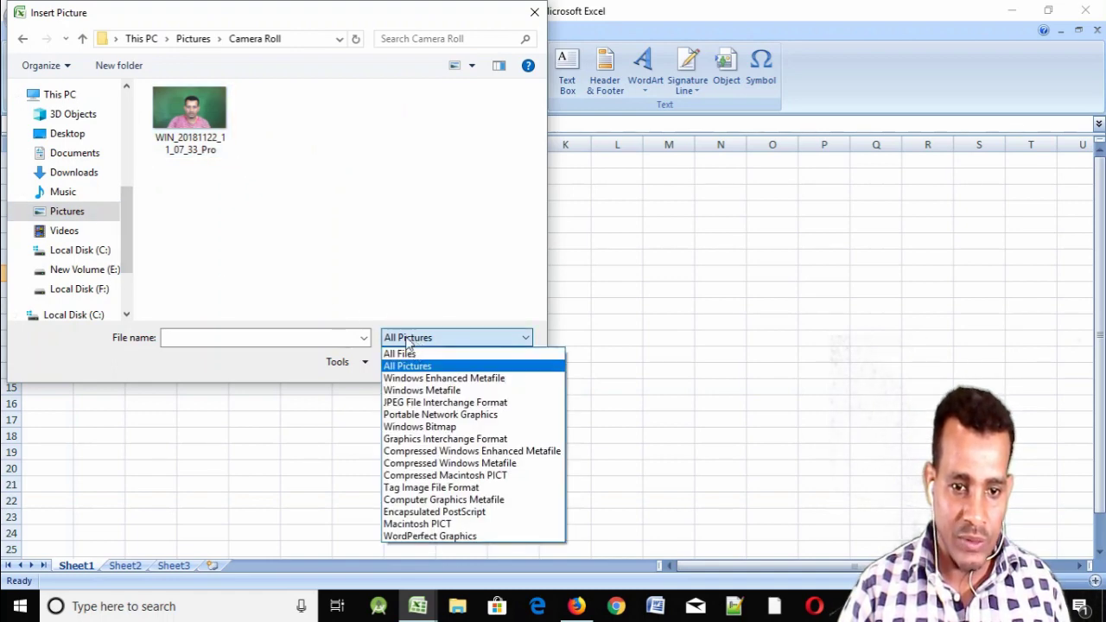
{"action": "left_click", "coordinate": [335, 271]}
{"action": "scroll", "coordinate": [127, 250], "scroll_direction": "down", "scroll_amount": 1}
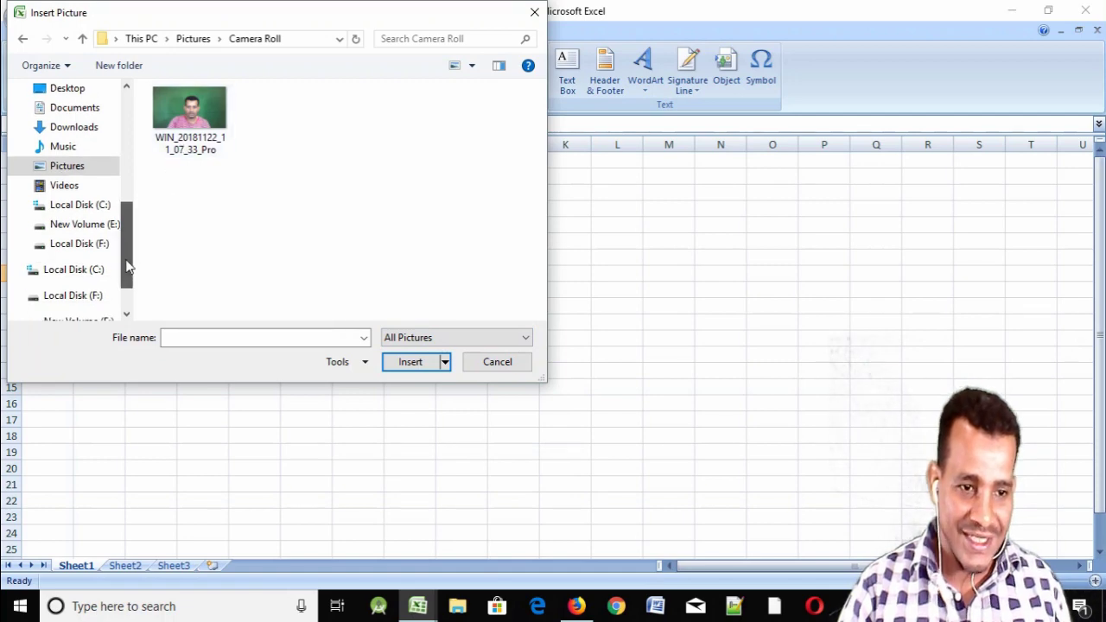
{"action": "mouse_move", "coordinate": [127, 243]}
{"action": "left_mouse_down"}
{"action": "mouse_move", "coordinate": [129, 220]}
{"action": "mouse_move", "coordinate": [129, 248]}
{"action": "left_mouse_up"}
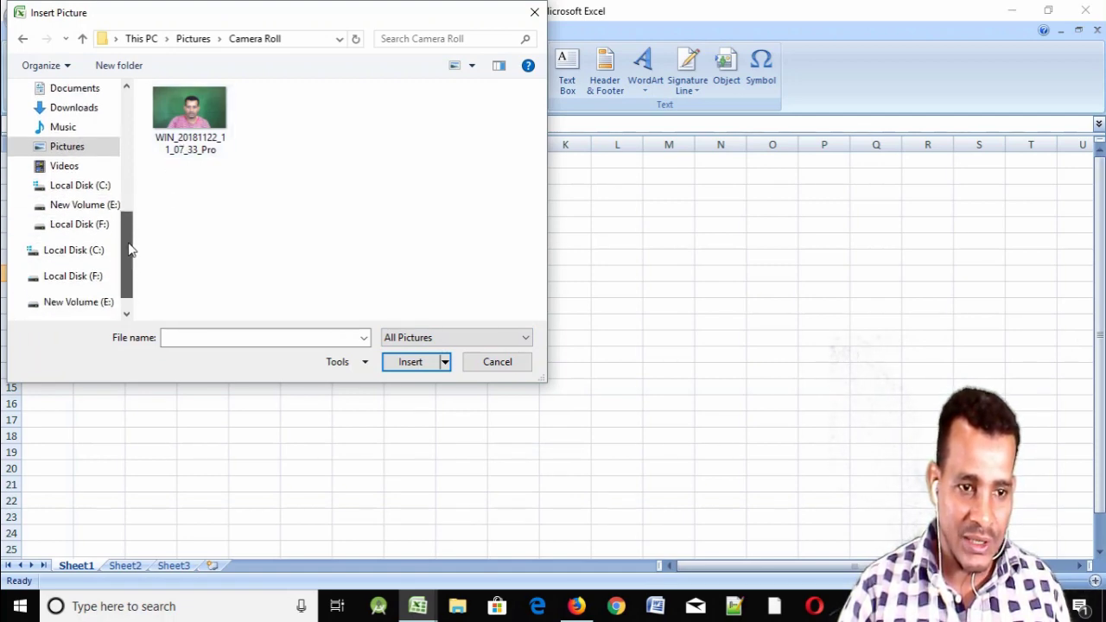
Browse from the C: drive into Users and the user's profile folder.
{"action": "left_click", "coordinate": [86, 186]}
{"action": "scroll", "coordinate": [216, 281], "scroll_direction": "down", "scroll_amount": 1}
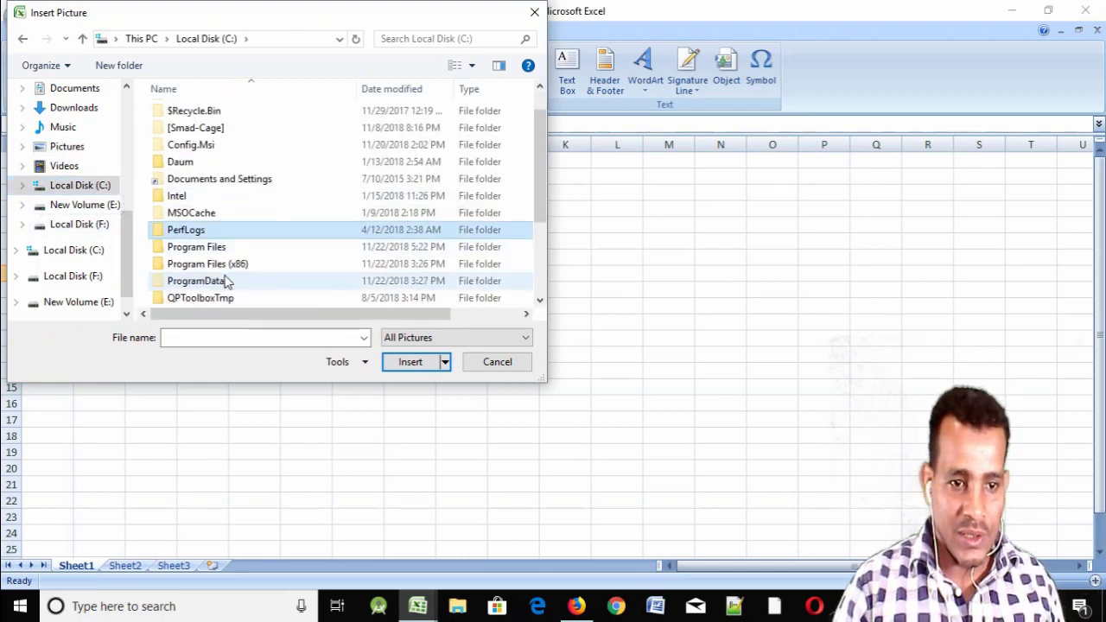
{"action": "scroll", "coordinate": [207, 279], "scroll_direction": "down", "scroll_amount": 2}
{"action": "double_click", "coordinate": [189, 248]}
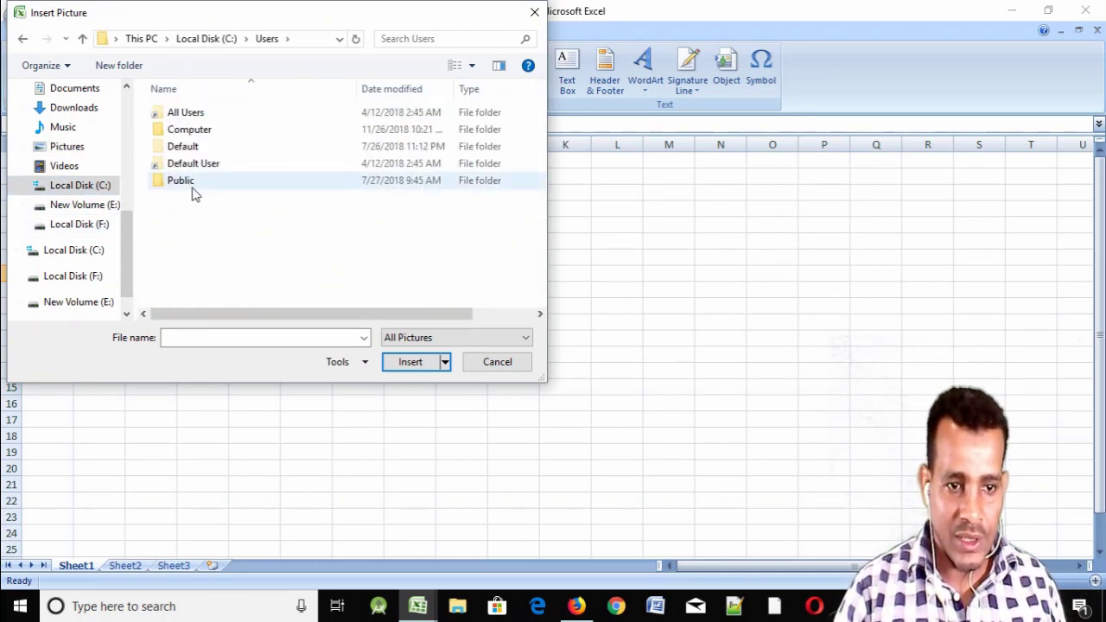
{"action": "double_click", "coordinate": [189, 133]}
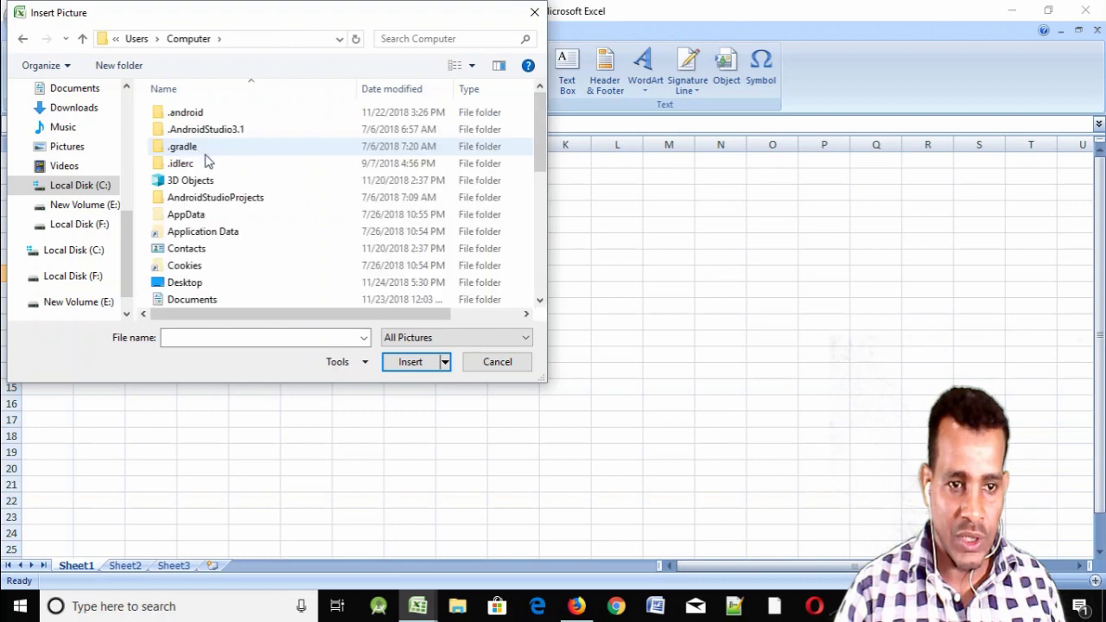
{"action": "scroll", "coordinate": [201, 242], "scroll_direction": "down", "scroll_amount": 2}
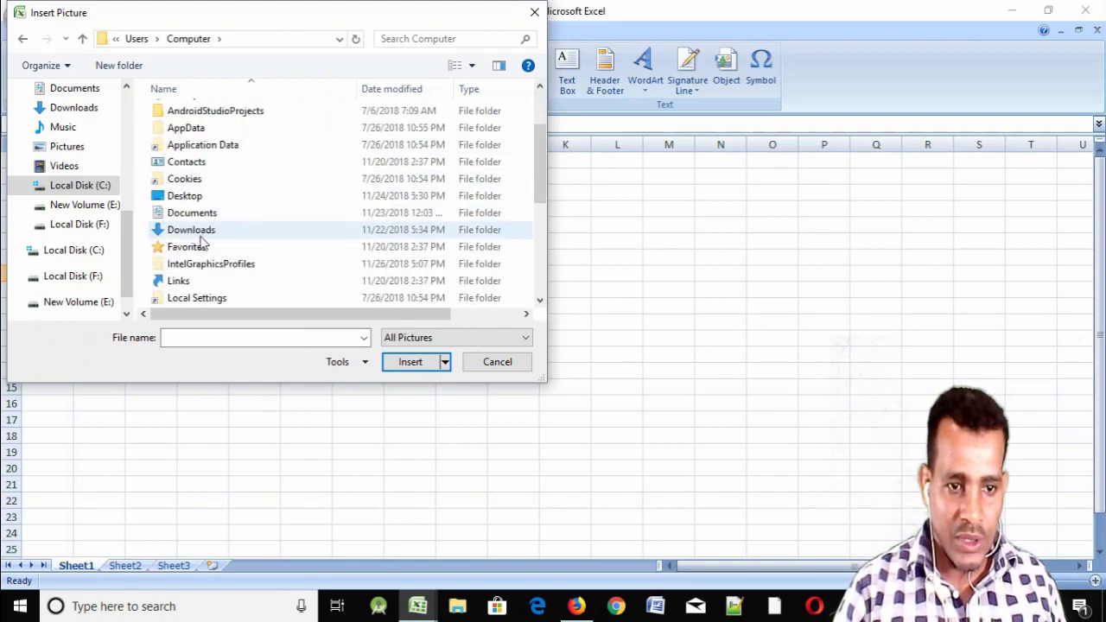
{"action": "scroll", "coordinate": [194, 231], "scroll_direction": "down", "scroll_amount": 1}
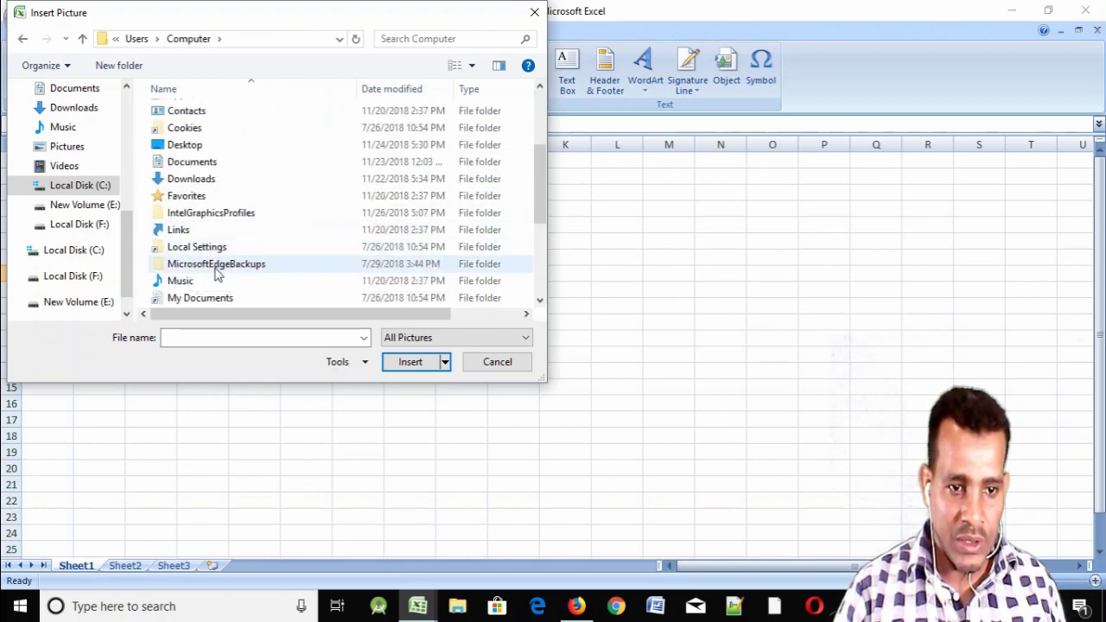
{"action": "scroll", "coordinate": [212, 267], "scroll_direction": "down", "scroll_amount": 4}
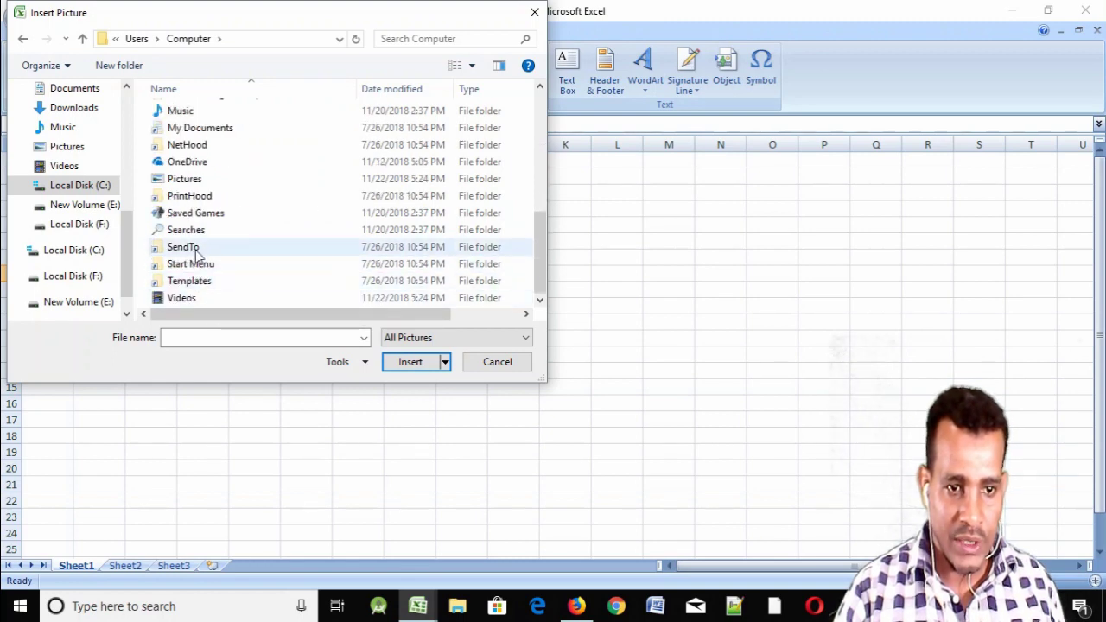
{"action": "left_click", "coordinate": [205, 149]}
{"action": "scroll", "coordinate": [212, 173], "scroll_direction": "up", "scroll_amount": 1}
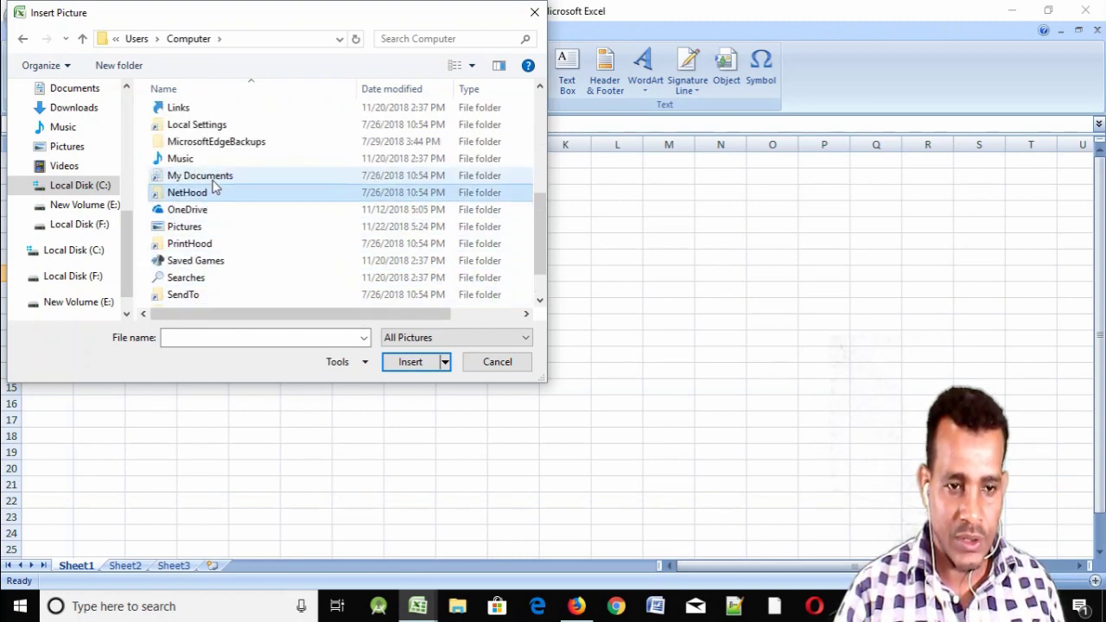
{"action": "scroll", "coordinate": [214, 186], "scroll_direction": "up", "scroll_amount": 2}
{"action": "scroll", "coordinate": [215, 188], "scroll_direction": "up", "scroll_amount": 1}
{"action": "scroll", "coordinate": [214, 189], "scroll_direction": "up", "scroll_amount": 2}
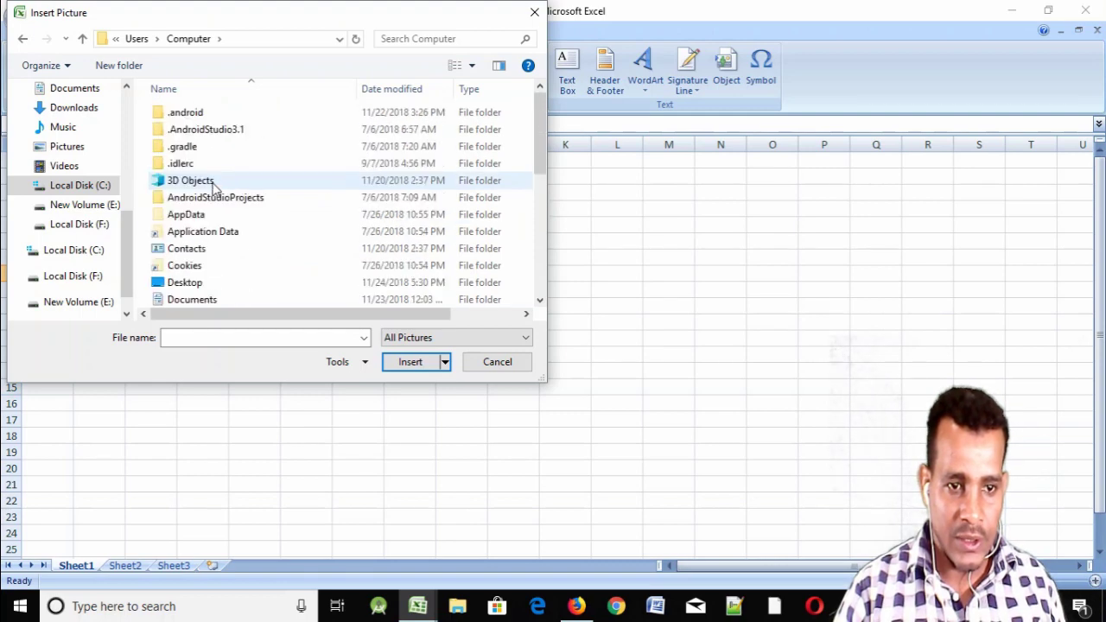
{"action": "scroll", "coordinate": [214, 186], "scroll_direction": "down", "scroll_amount": 2}
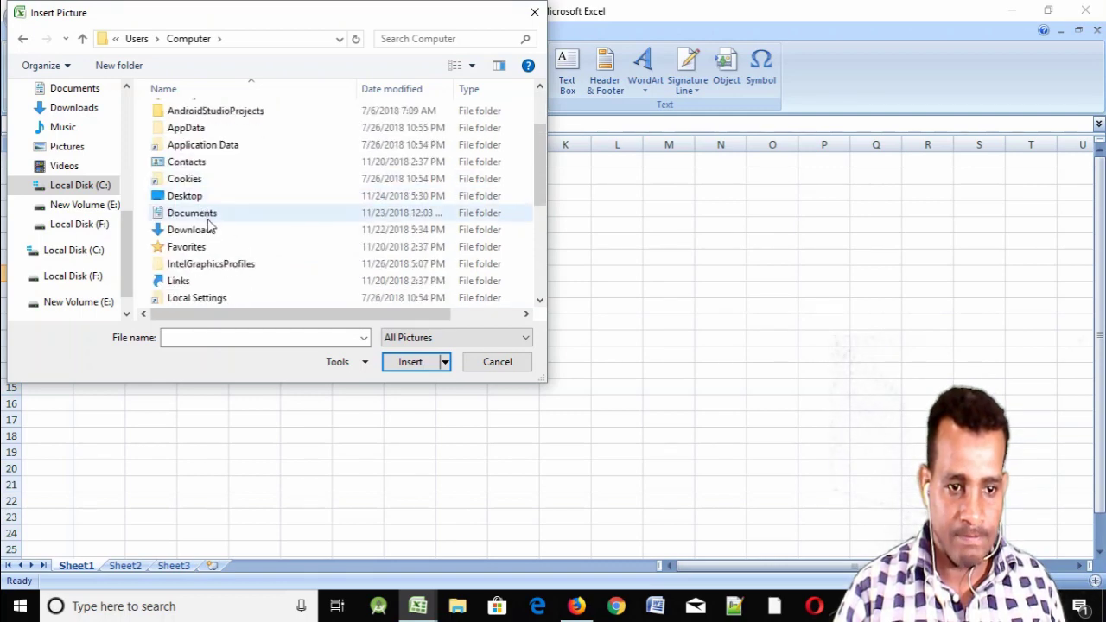
Insert the file 'image' from Desktop > siltefile into the sheet.
{"action": "double_click", "coordinate": [192, 199]}
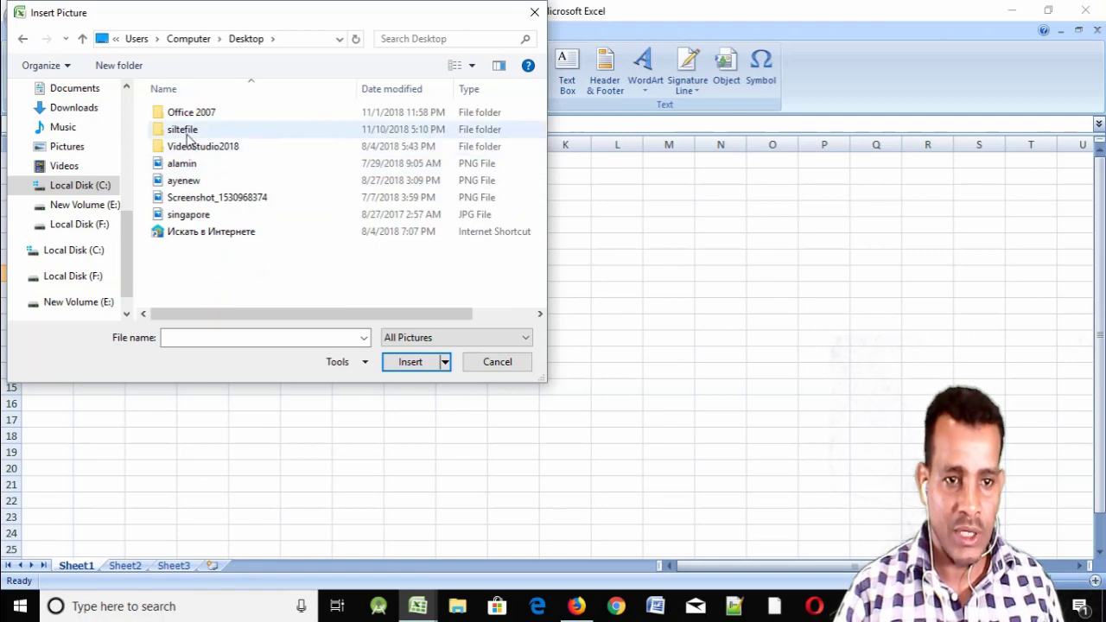
{"action": "double_click", "coordinate": [187, 131]}
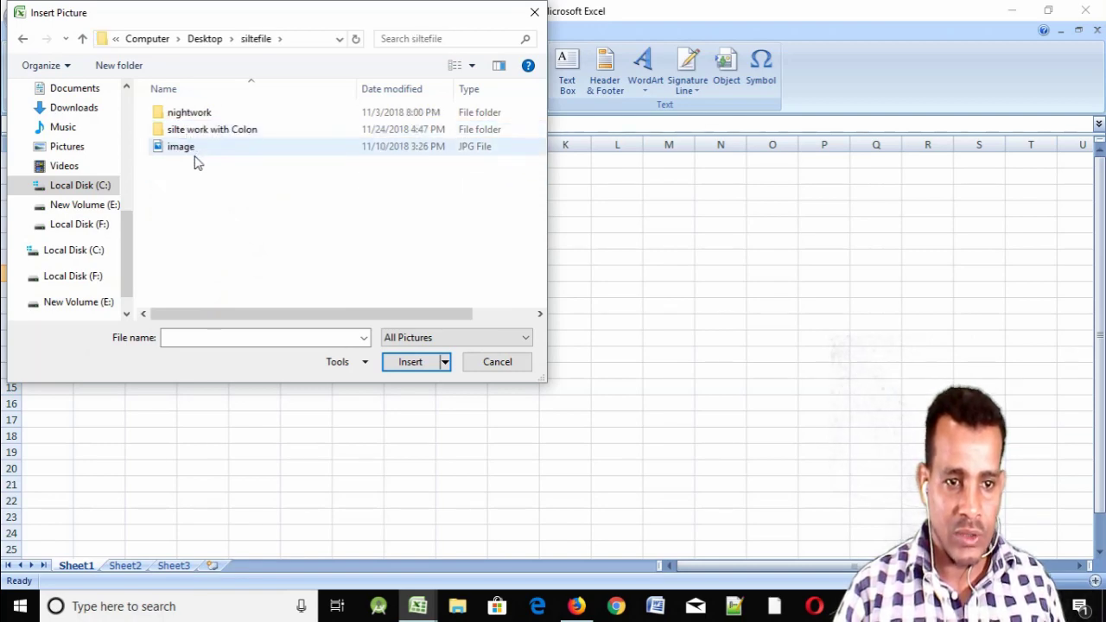
{"action": "left_click", "coordinate": [183, 149]}
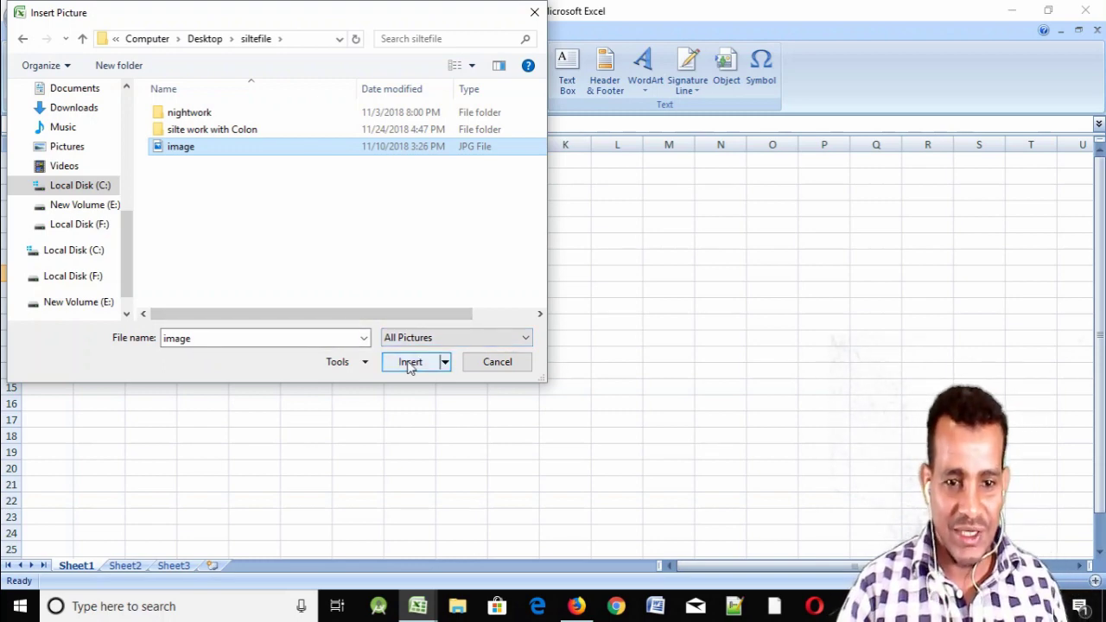
{"action": "left_click", "coordinate": [410, 363]}
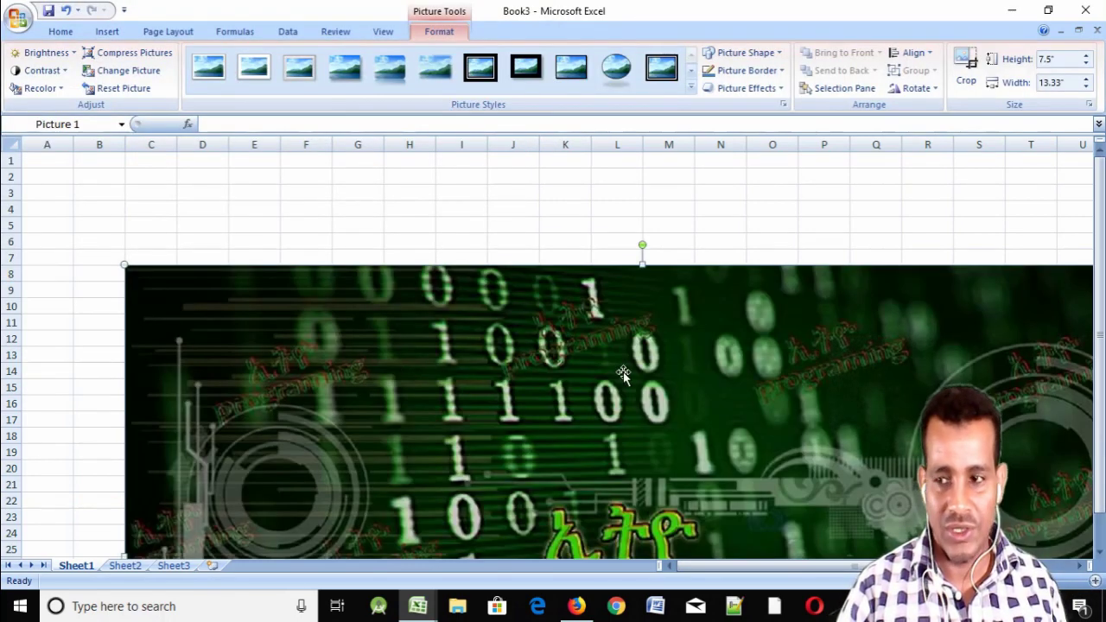
Resize the picture to 4.96 inches high by 5.08 inches wide.
{"action": "scroll", "coordinate": [625, 376], "scroll_direction": "down", "scroll_amount": 4}
{"action": "scroll", "coordinate": [655, 376], "scroll_direction": "down", "scroll_amount": 1}
{"action": "scroll", "coordinate": [605, 363], "scroll_direction": "down", "scroll_amount": 2}
{"action": "scroll", "coordinate": [567, 352], "scroll_direction": "down", "scroll_amount": 1}
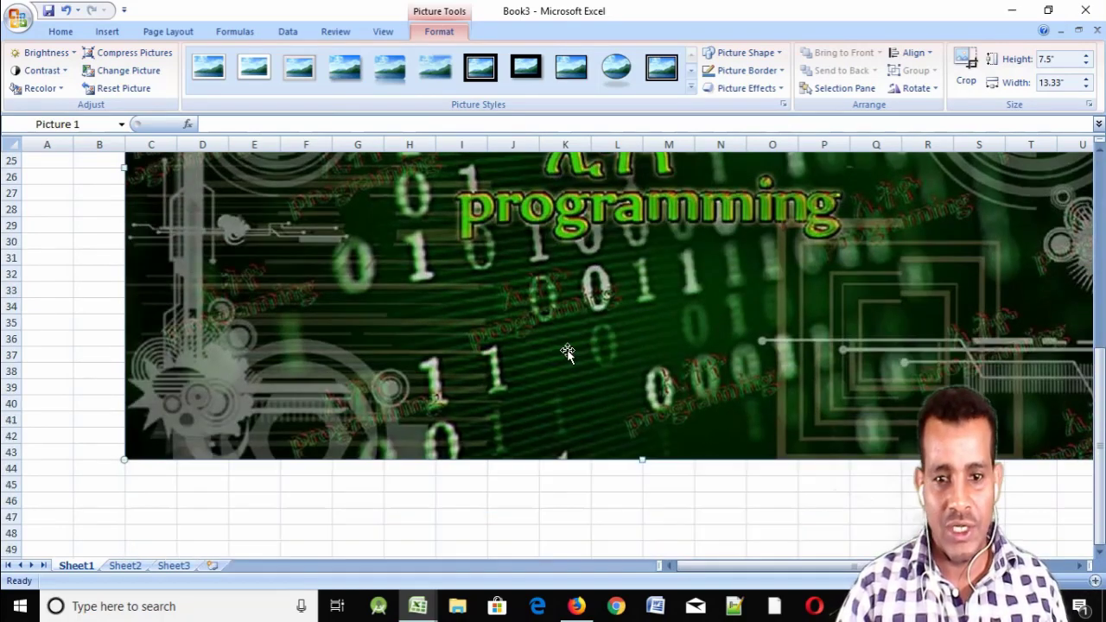
{"action": "scroll", "coordinate": [567, 352], "scroll_direction": "up", "scroll_amount": 6}
{"action": "scroll", "coordinate": [567, 353], "scroll_direction": "down", "scroll_amount": 3}
{"action": "scroll", "coordinate": [568, 352], "scroll_direction": "up", "scroll_amount": 3}
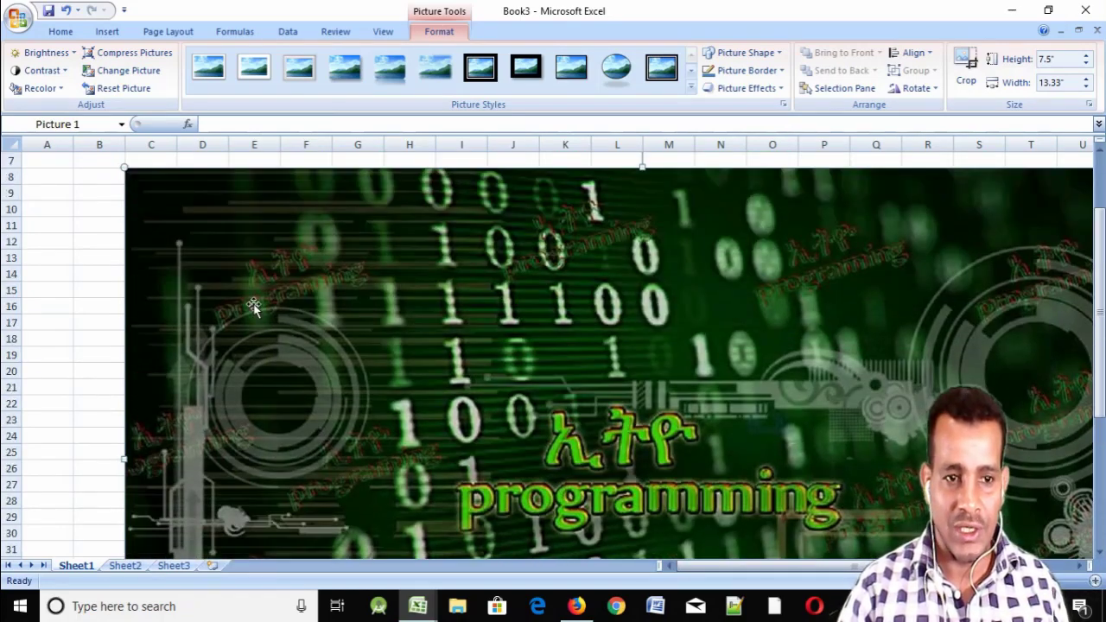
{"action": "left_click", "coordinate": [695, 566]}
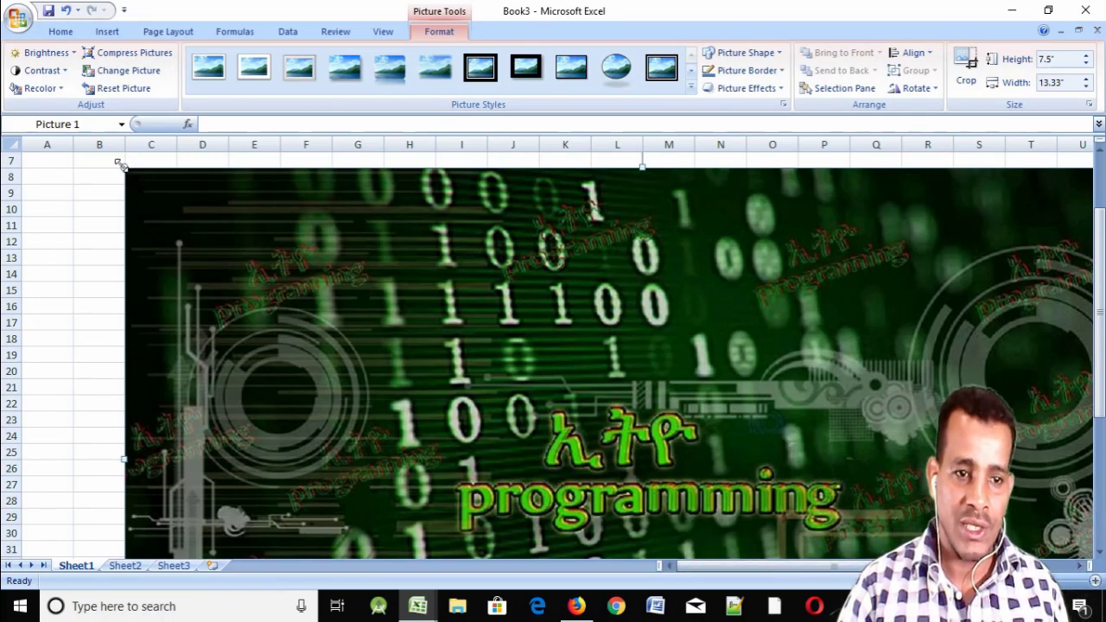
{"action": "left_click_drag", "start_coordinate": [124, 167], "coordinate": [326, 282]}
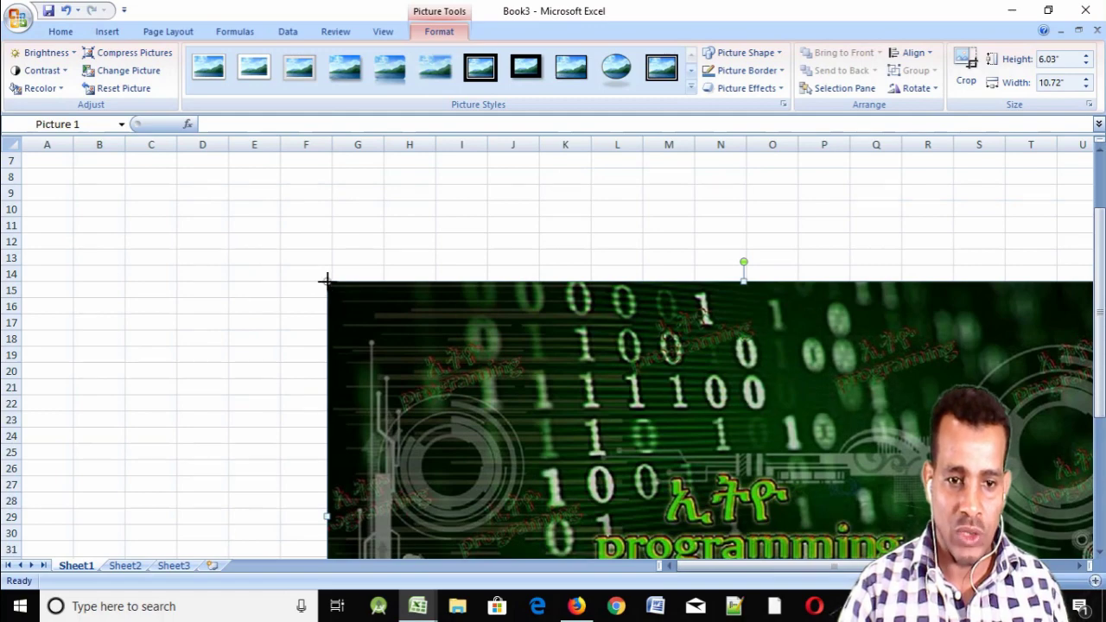
{"action": "left_click_drag", "start_coordinate": [327, 282], "coordinate": [475, 366]}
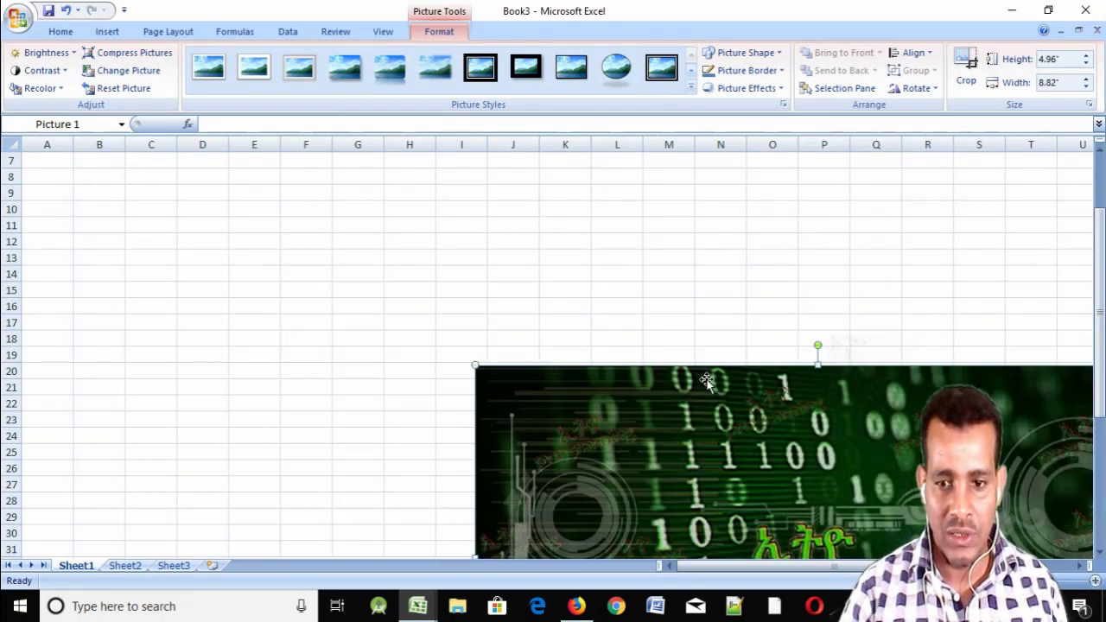
{"action": "scroll", "coordinate": [692, 378], "scroll_direction": "down", "scroll_amount": 5}
{"action": "left_click_drag", "start_coordinate": [475, 316], "coordinate": [765, 316]}
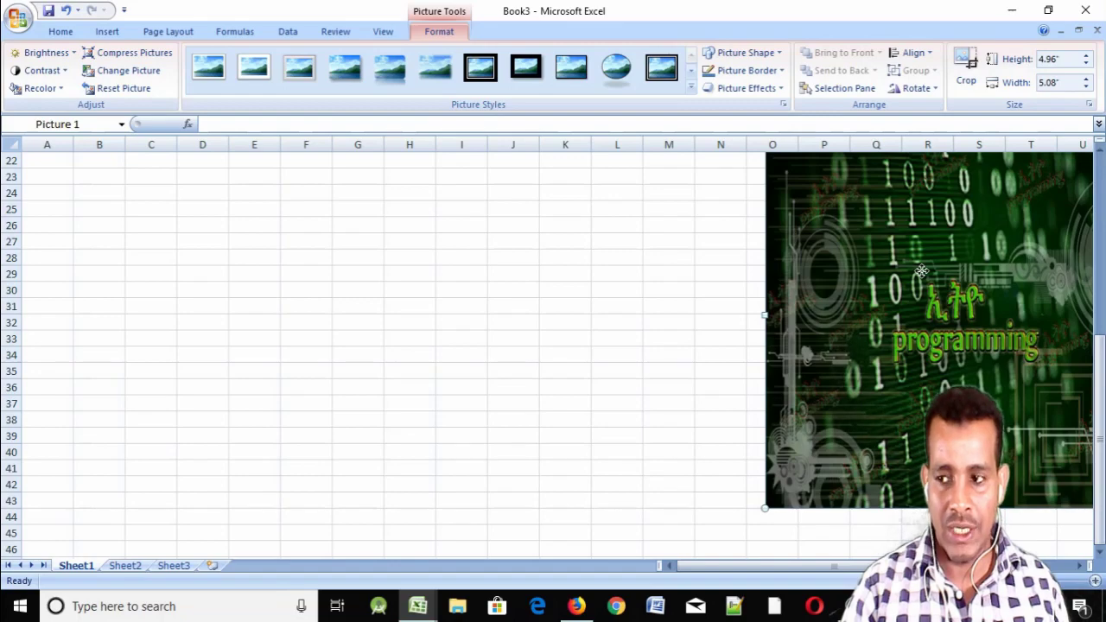
Move the picture and shrink it to 1.09 × 2.02 inches around columns N–P.
{"action": "mouse_move", "coordinate": [922, 270]}
{"action": "left_mouse_down"}
{"action": "mouse_move", "coordinate": [379, 272]}
{"action": "mouse_move", "coordinate": [303, 261]}
{"action": "left_mouse_up"}
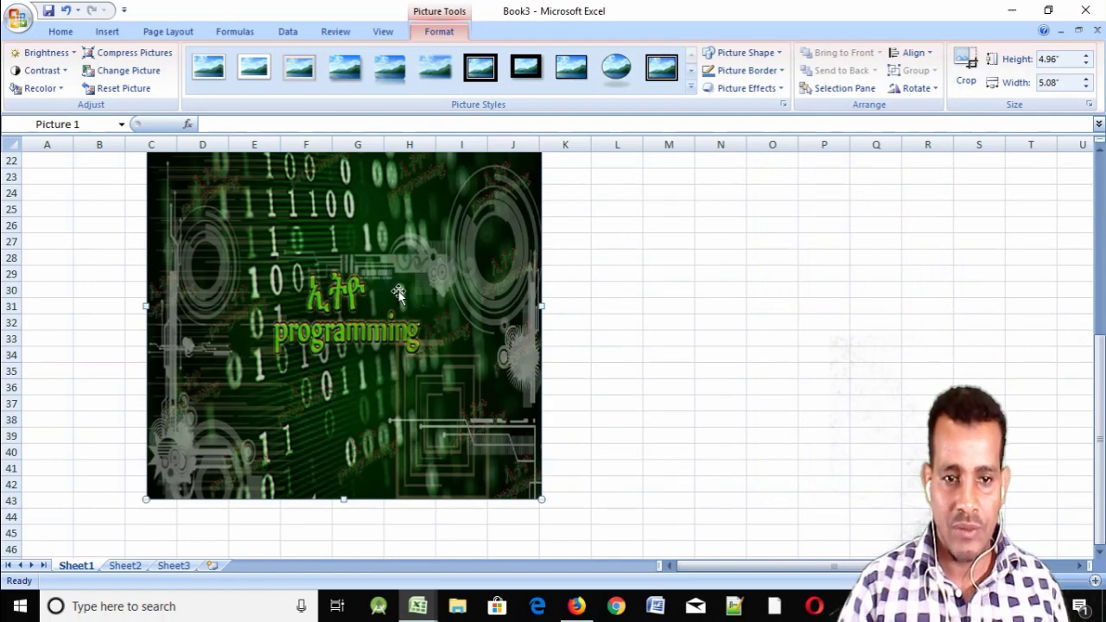
{"action": "left_click_drag", "start_coordinate": [397, 294], "coordinate": [396, 340]}
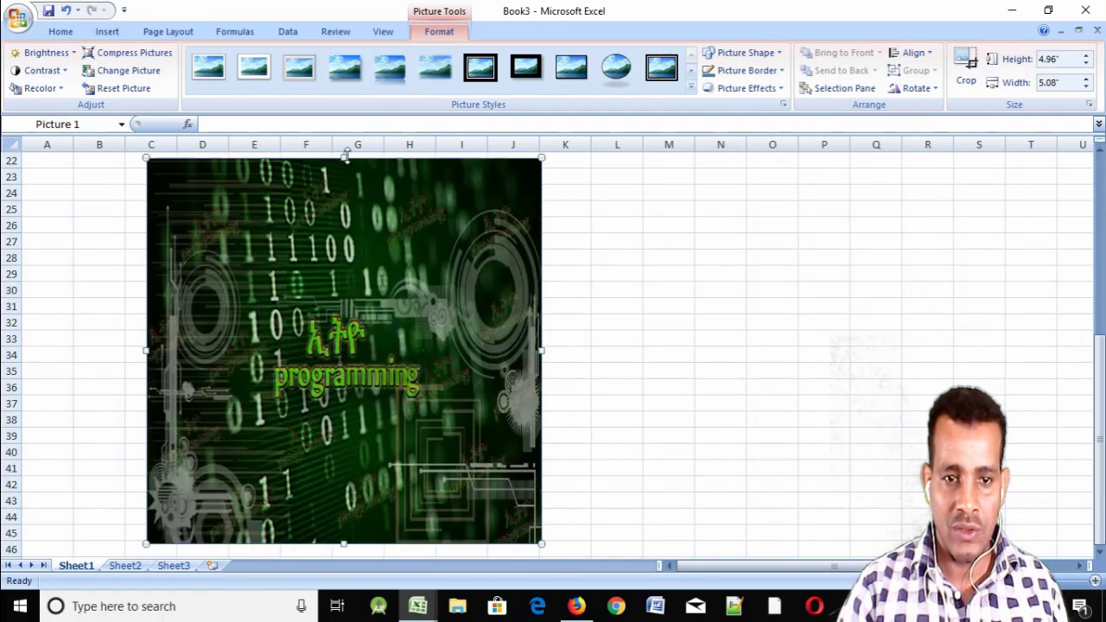
{"action": "left_click_drag", "start_coordinate": [345, 156], "coordinate": [351, 286]}
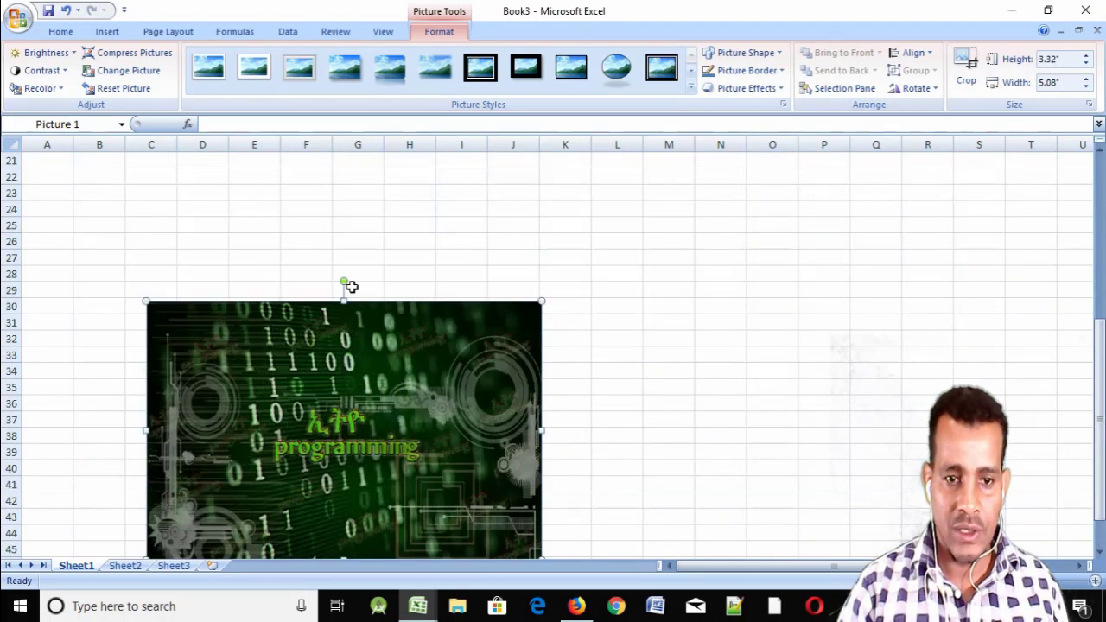
{"action": "left_click_drag", "start_coordinate": [356, 385], "coordinate": [356, 258]}
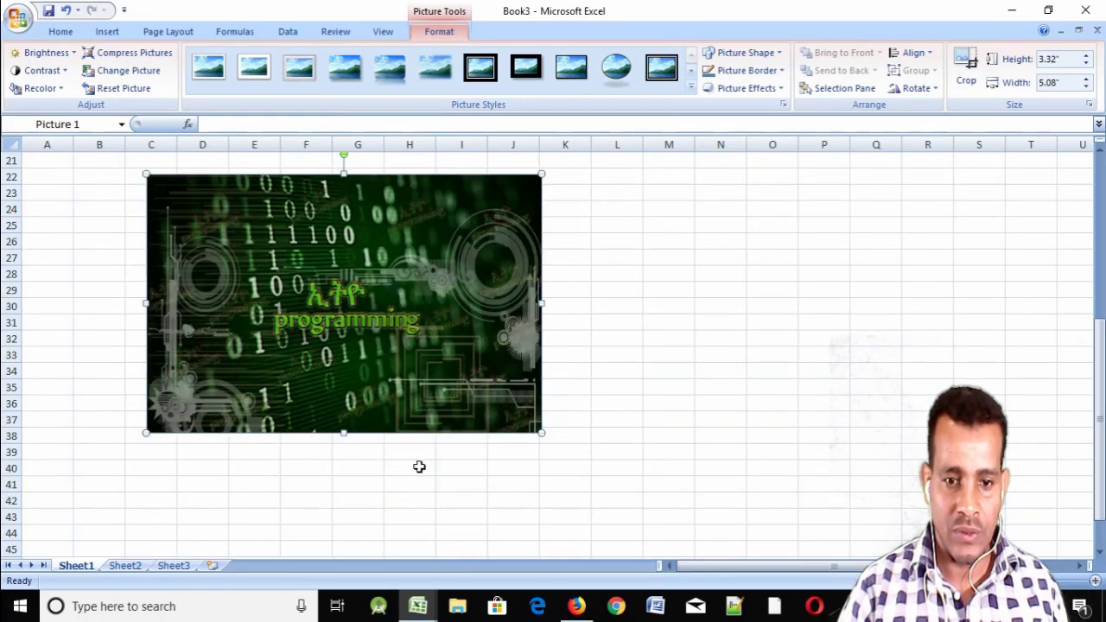
{"action": "left_click_drag", "start_coordinate": [544, 304], "coordinate": [304, 303]}
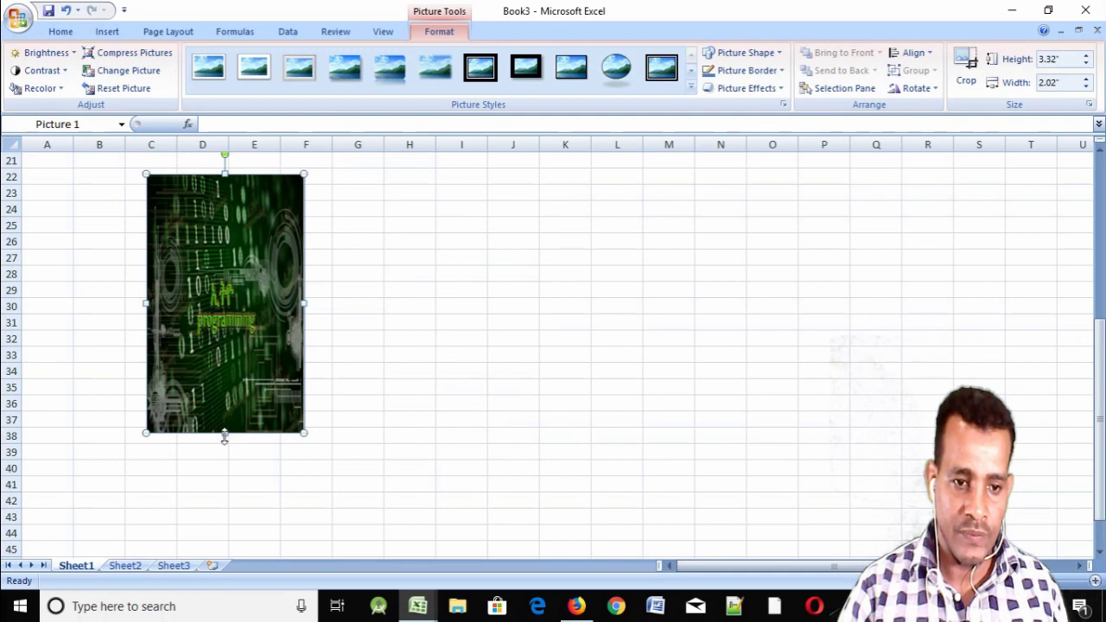
{"action": "mouse_move", "coordinate": [225, 434]}
{"action": "left_mouse_down"}
{"action": "mouse_move", "coordinate": [224, 259]}
{"action": "mouse_move", "coordinate": [826, 296]}
{"action": "left_mouse_up"}
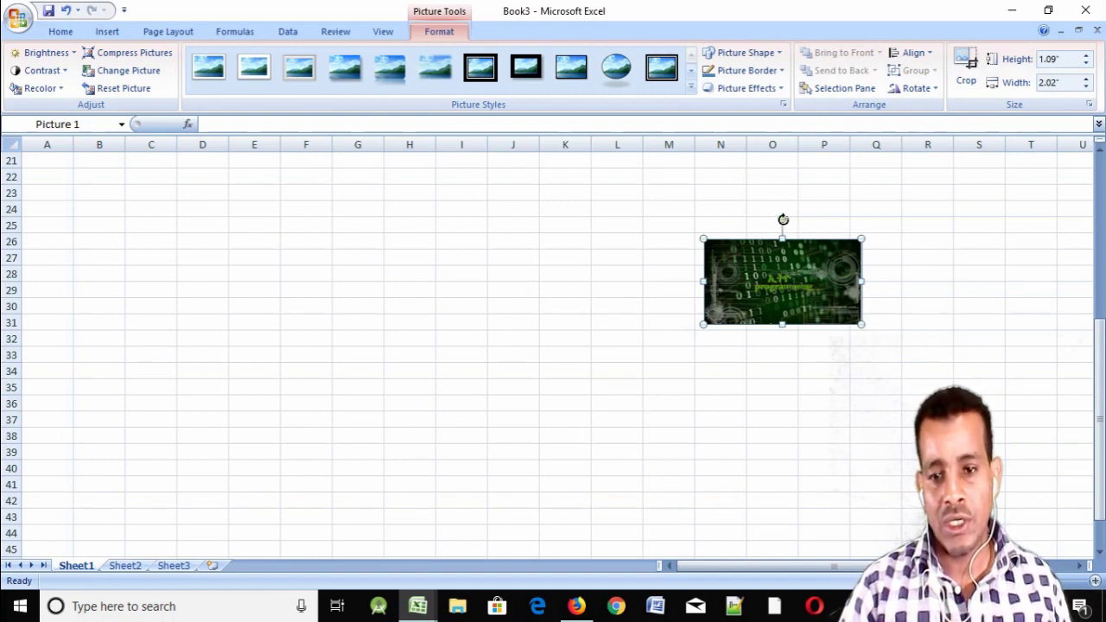
Rotate the picture roughly 180° with its rotation handle.
{"action": "left_click_drag", "start_coordinate": [782, 218], "coordinate": [817, 335]}
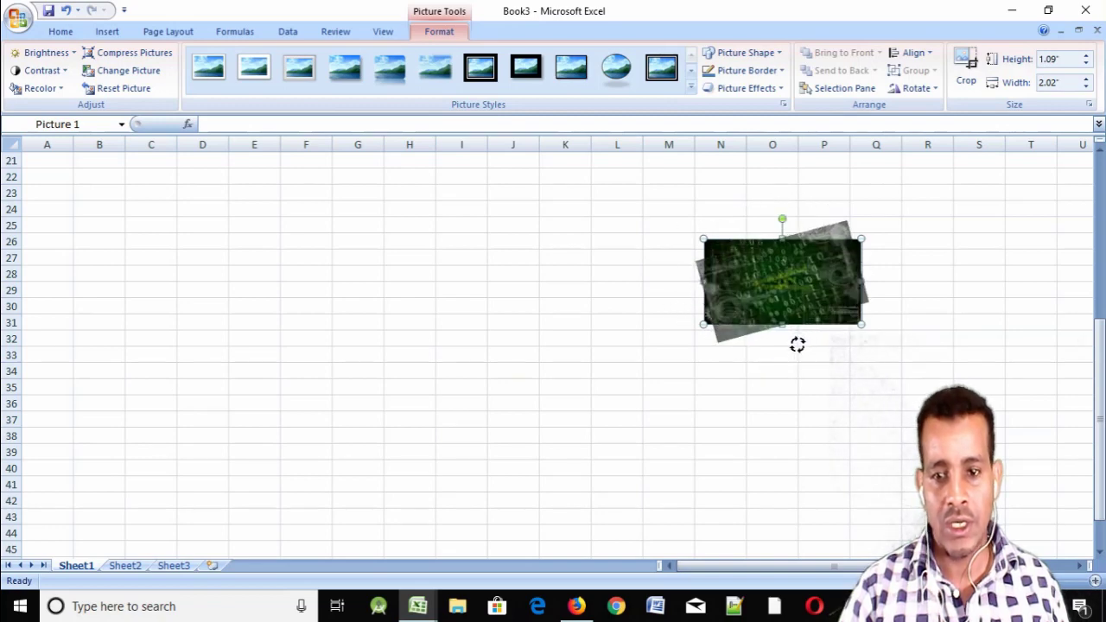
{"action": "left_click_drag", "start_coordinate": [817, 335], "coordinate": [784, 351]}
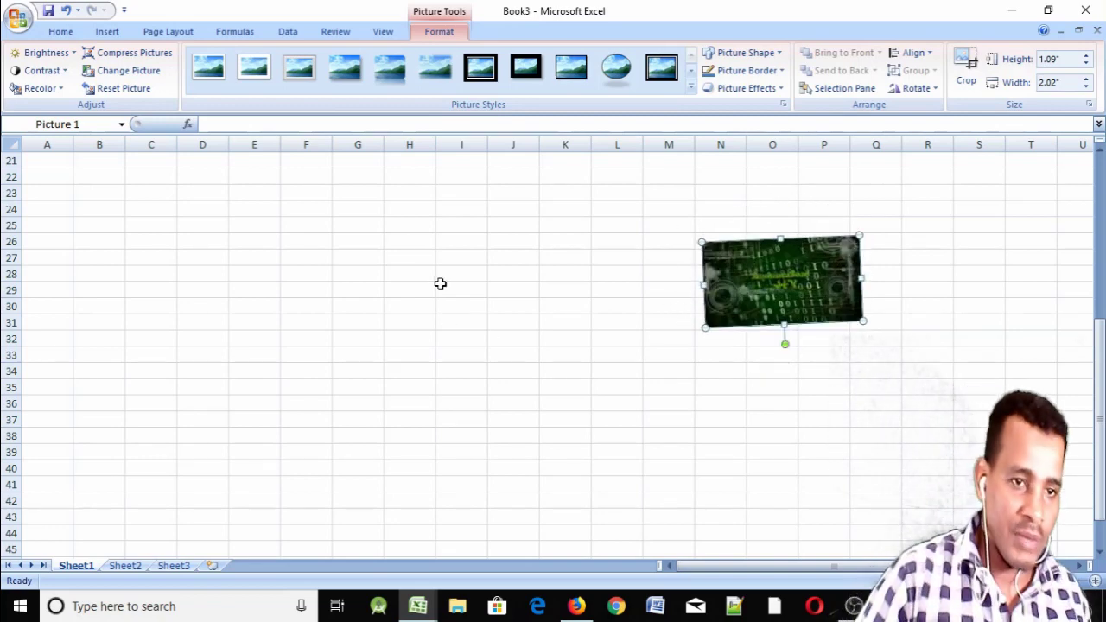
{"action": "left_click", "coordinate": [109, 32]}
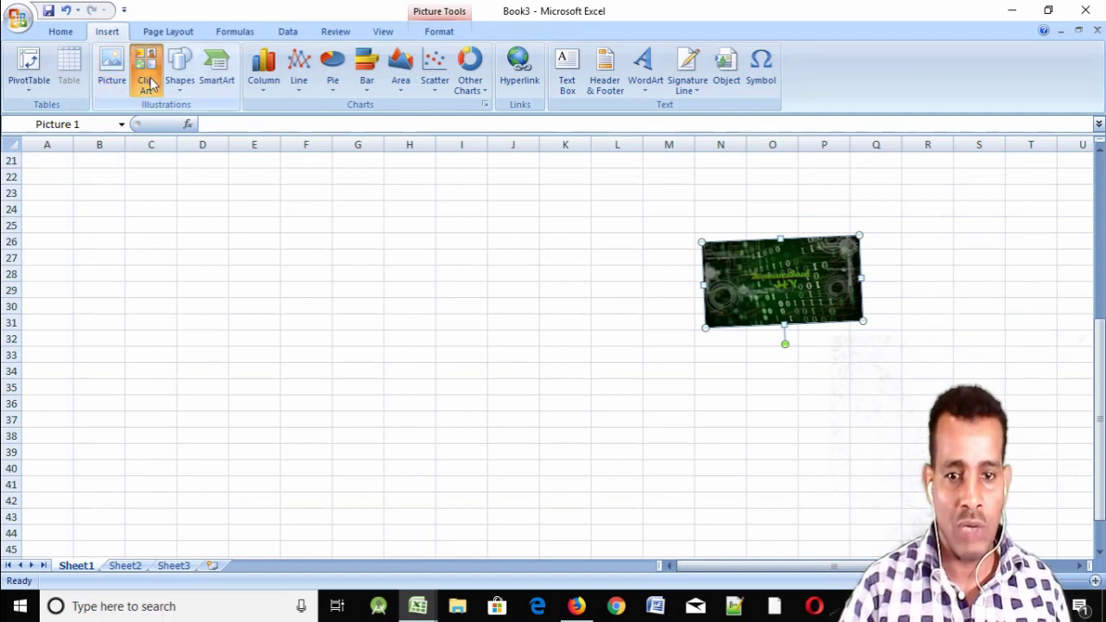
Open the Clip Art pane, list all clips and insert the second result onto the sheet.
{"action": "left_click", "coordinate": [433, 294]}
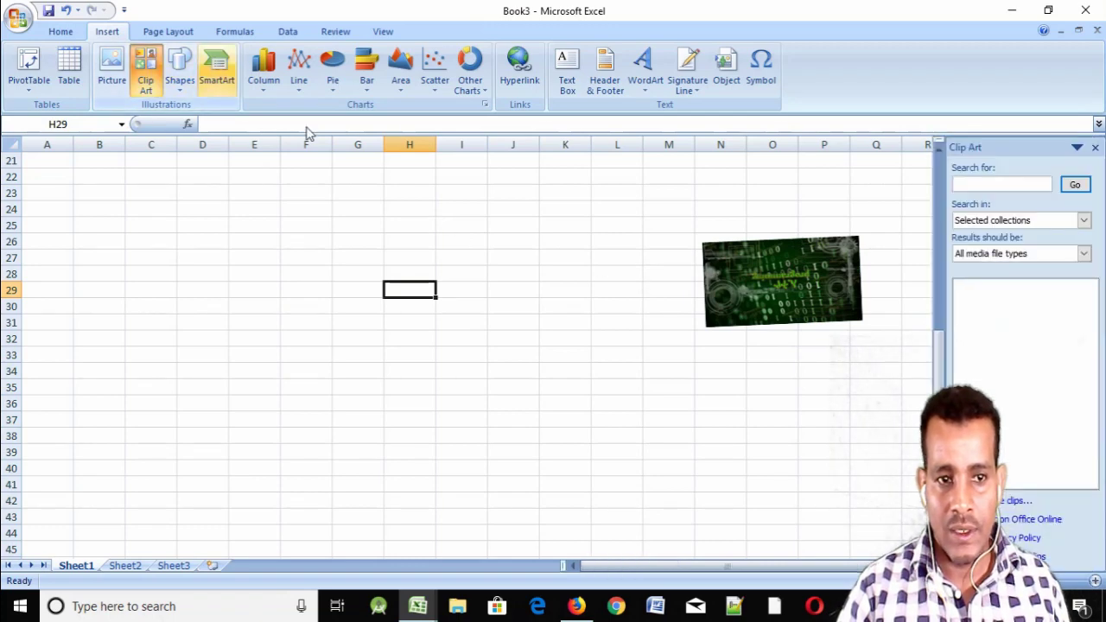
{"action": "left_click", "coordinate": [1075, 185]}
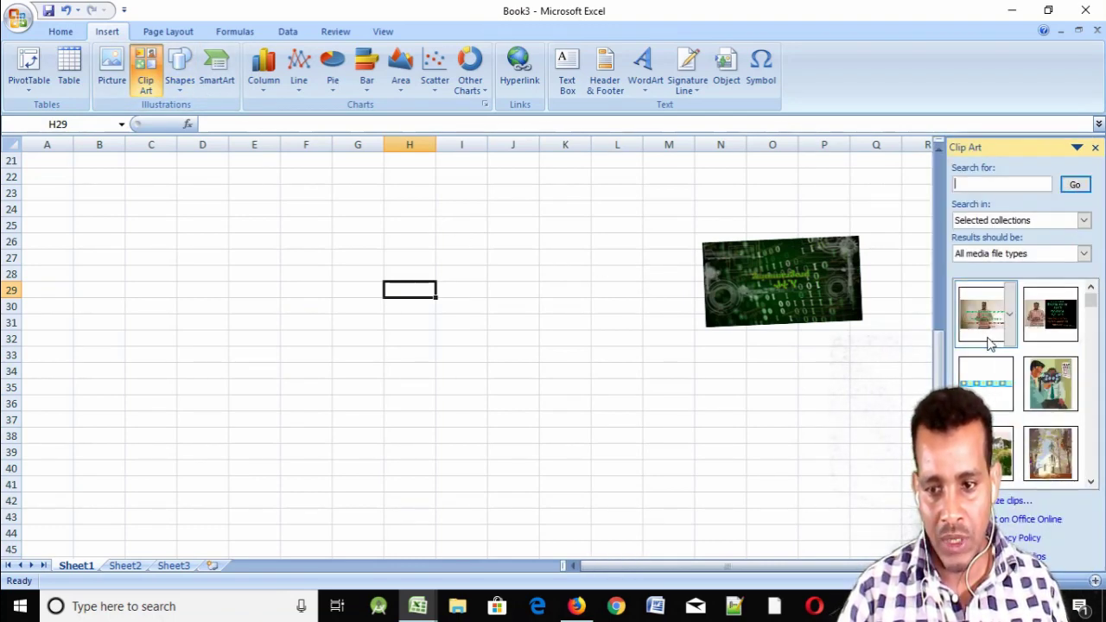
{"action": "mouse_move", "coordinate": [1050, 314]}
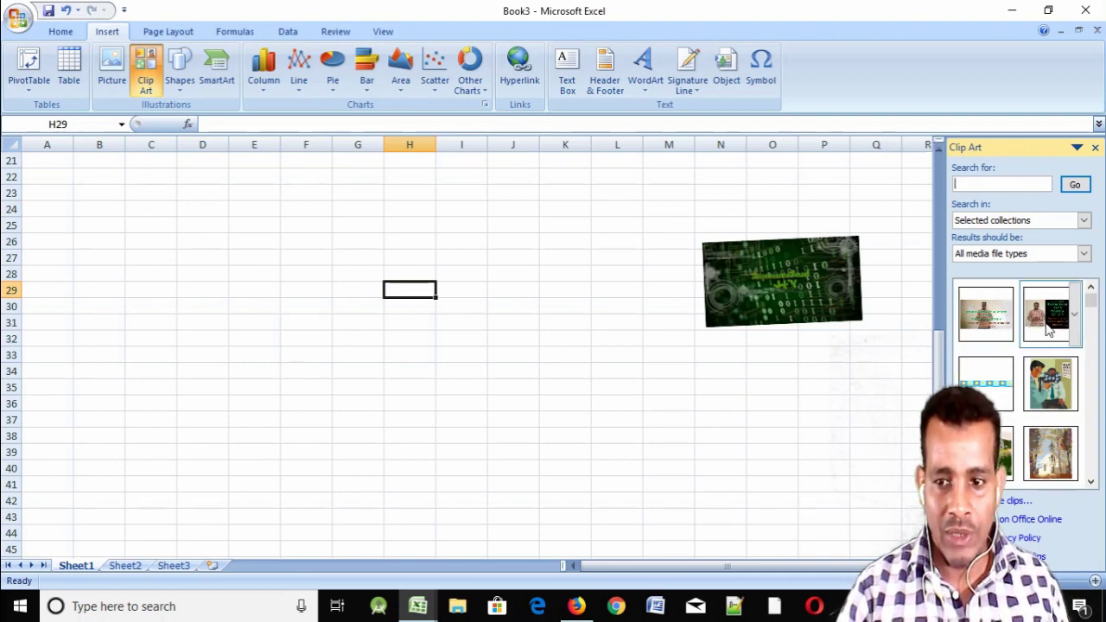
{"action": "left_click", "coordinate": [1047, 327]}
{"action": "left_click_drag", "start_coordinate": [302, 371], "coordinate": [296, 373]}
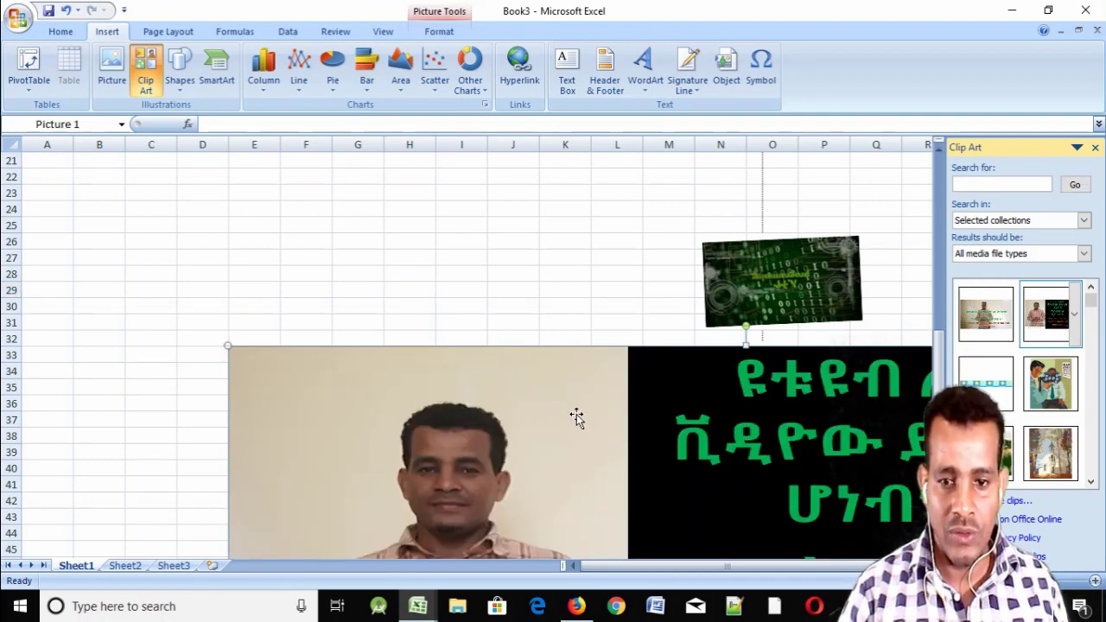
Shrink the large thumbnail picture, move it up and left, then delete it.
{"action": "scroll", "coordinate": [591, 416], "scroll_direction": "down", "scroll_amount": 2}
{"action": "scroll", "coordinate": [597, 416], "scroll_direction": "down", "scroll_amount": 3}
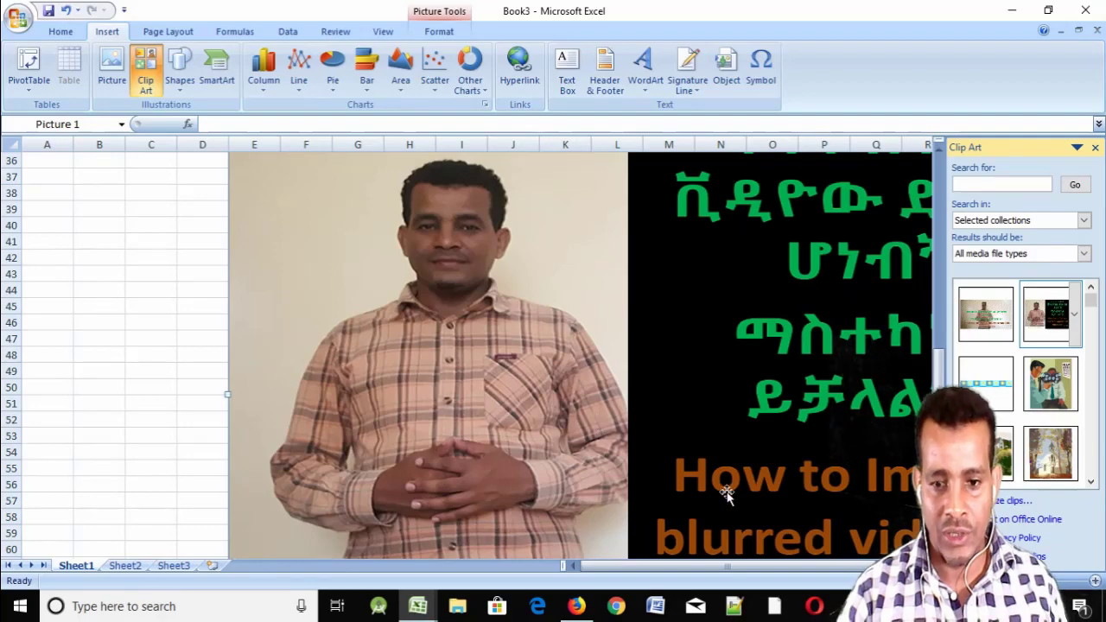
{"action": "scroll", "coordinate": [327, 317], "scroll_direction": "up", "scroll_amount": 4}
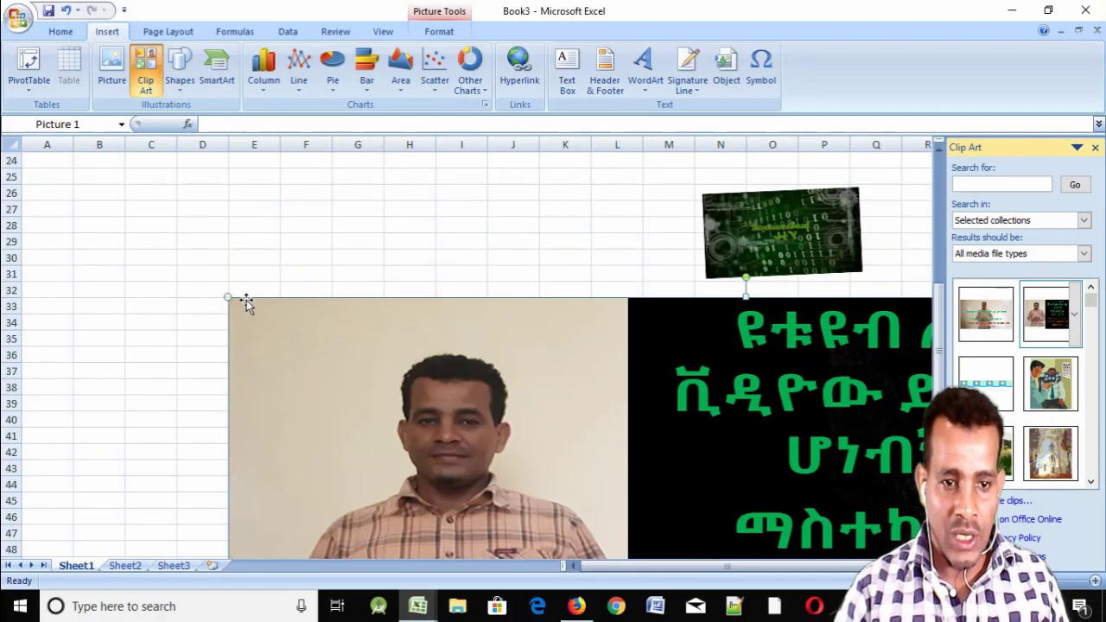
{"action": "mouse_move", "coordinate": [223, 295]}
{"action": "left_mouse_down"}
{"action": "mouse_move", "coordinate": [296, 349]}
{"action": "mouse_move", "coordinate": [430, 412]}
{"action": "left_mouse_up"}
{"action": "left_click_drag", "start_coordinate": [516, 444], "coordinate": [200, 208]}
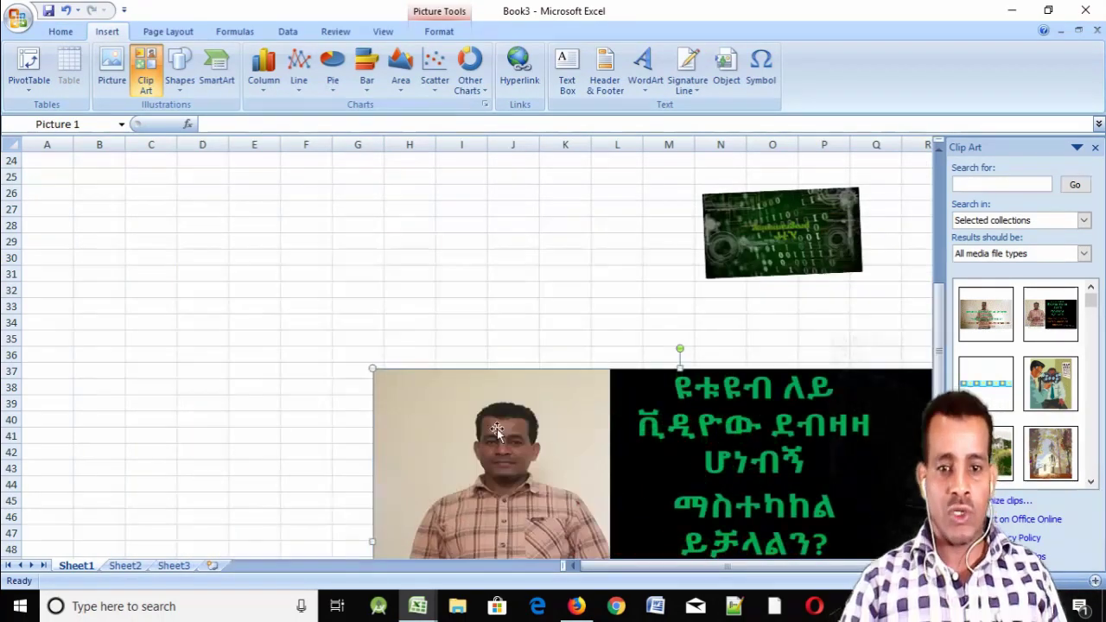
{"action": "left_click_drag", "start_coordinate": [522, 430], "coordinate": [286, 292]}
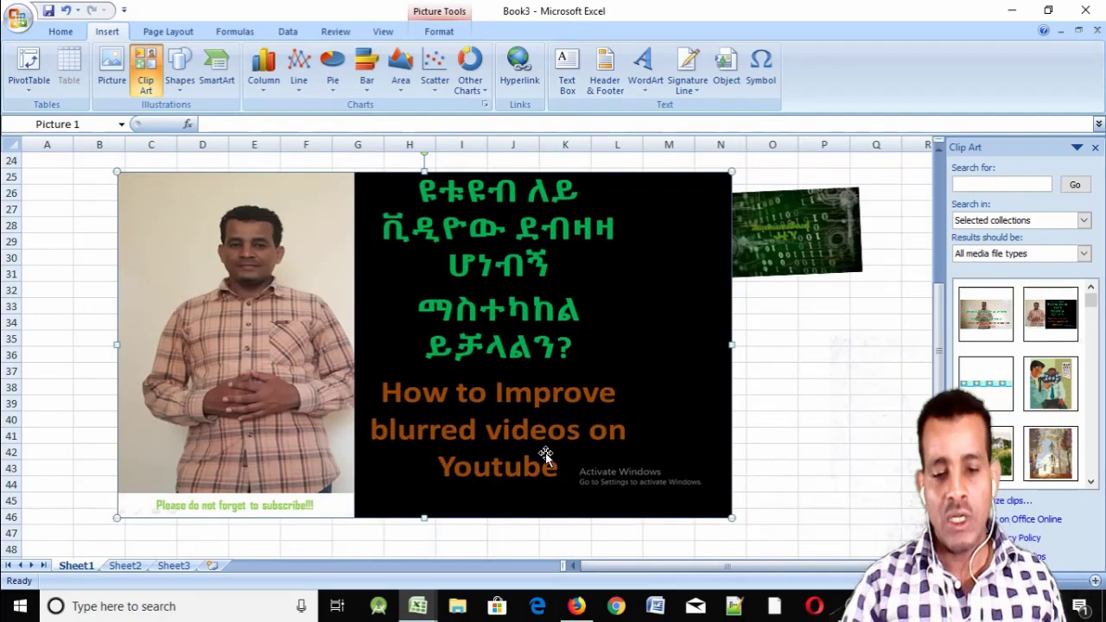
{"action": "scroll", "coordinate": [558, 448], "scroll_direction": "up", "scroll_amount": 1}
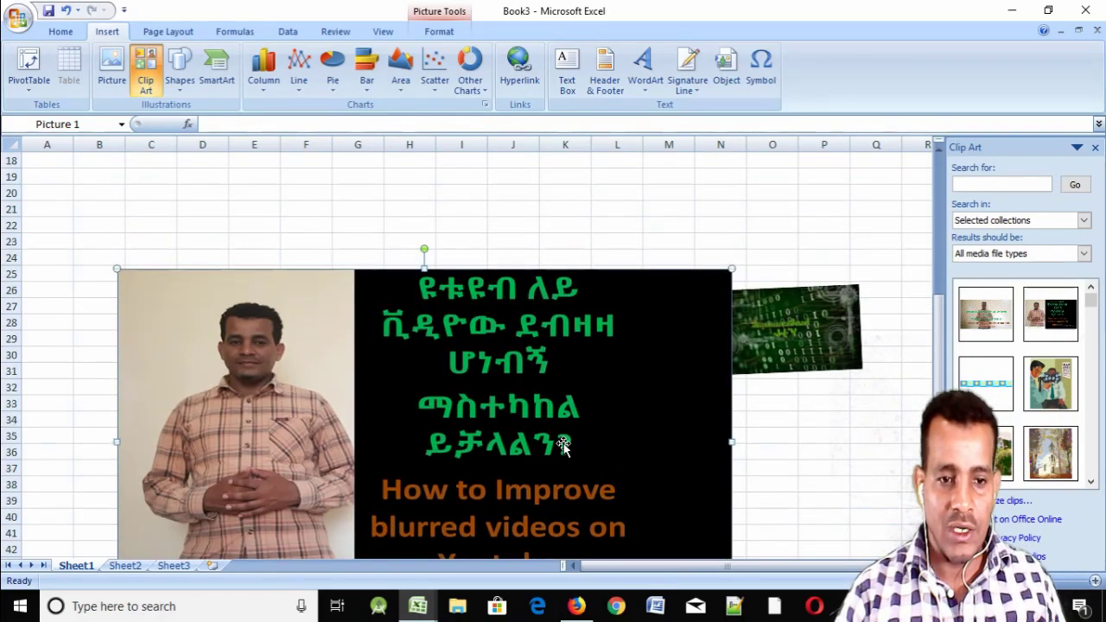
{"action": "scroll", "coordinate": [563, 445], "scroll_direction": "down", "scroll_amount": 2}
{"action": "scroll", "coordinate": [619, 459], "scroll_direction": "up", "scroll_amount": 1}
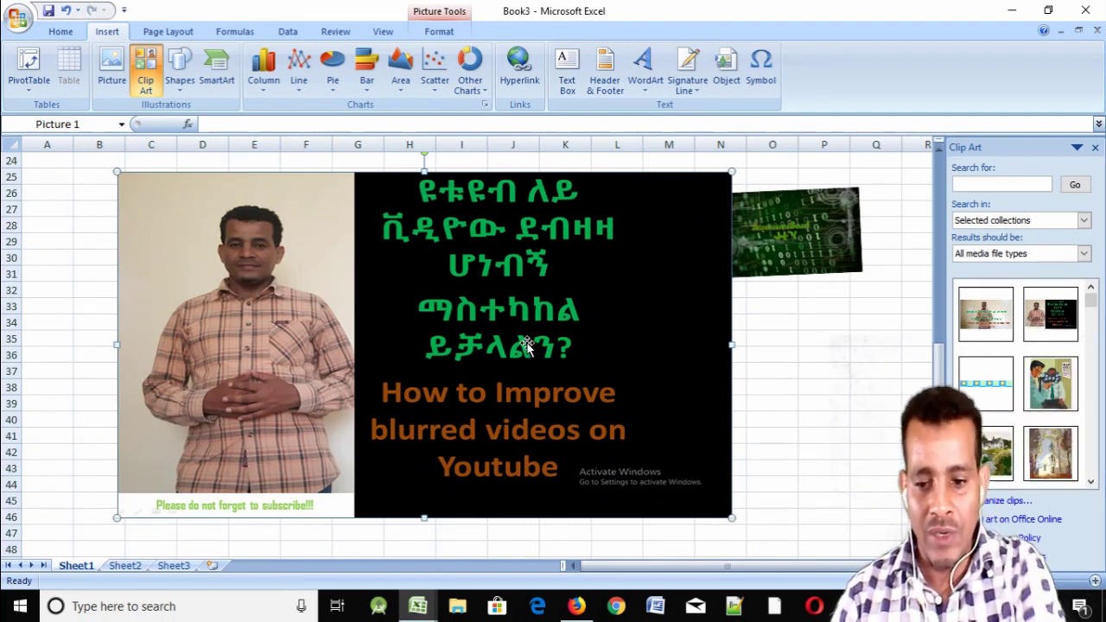
{"action": "key", "text": "Delete"}
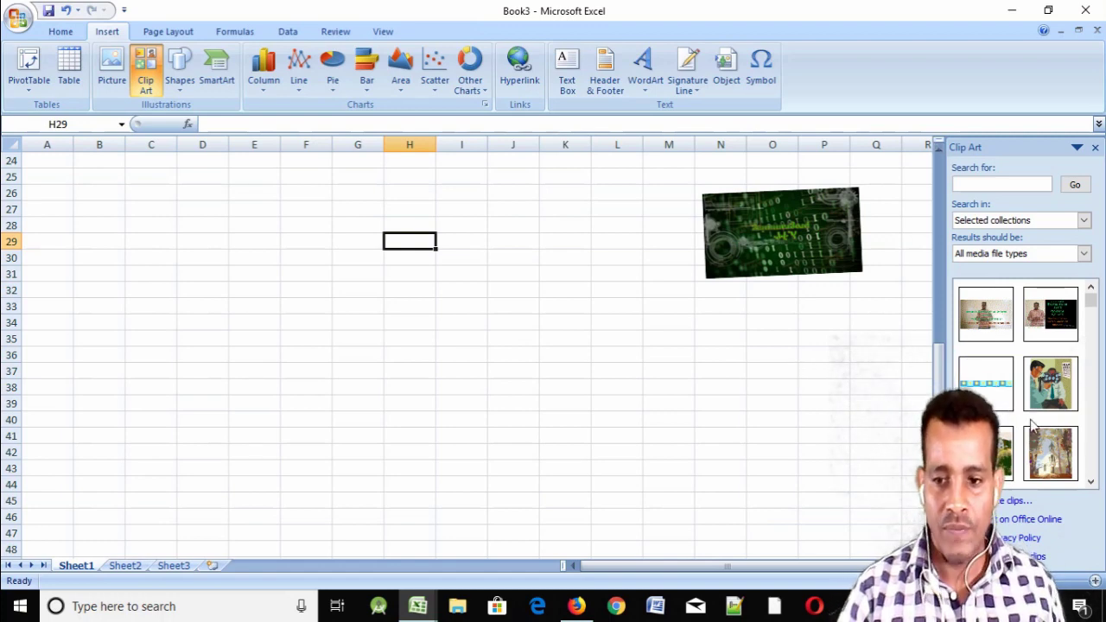
Search clip art for 'phone', then 'car', and insert the green cartoon car and red race car.
{"action": "left_click", "coordinate": [994, 187]}
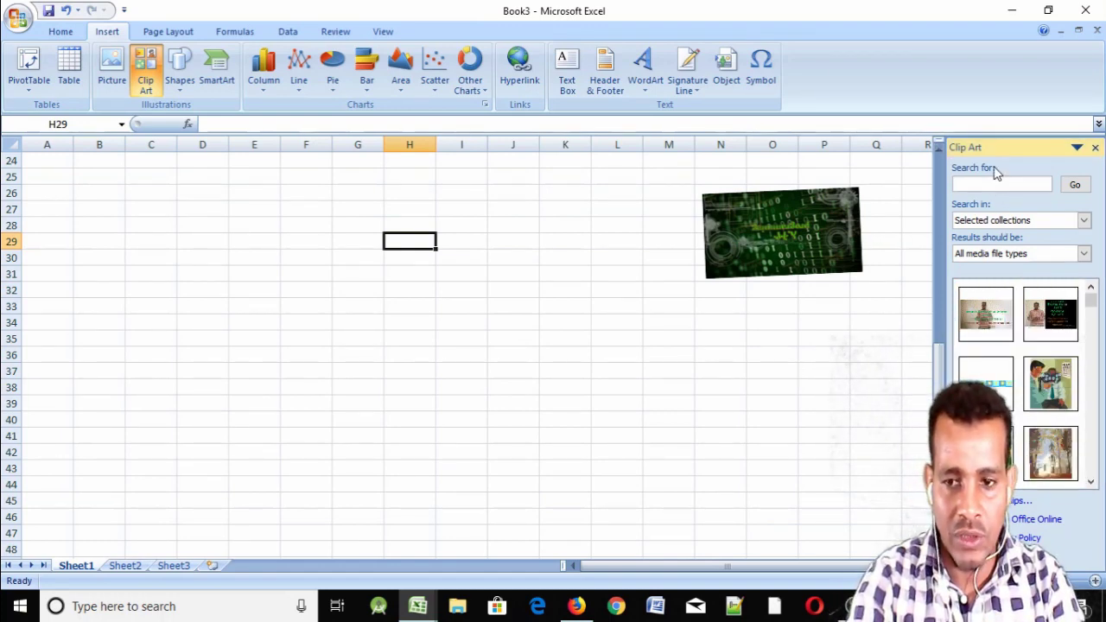
{"action": "type", "text": "phone"}
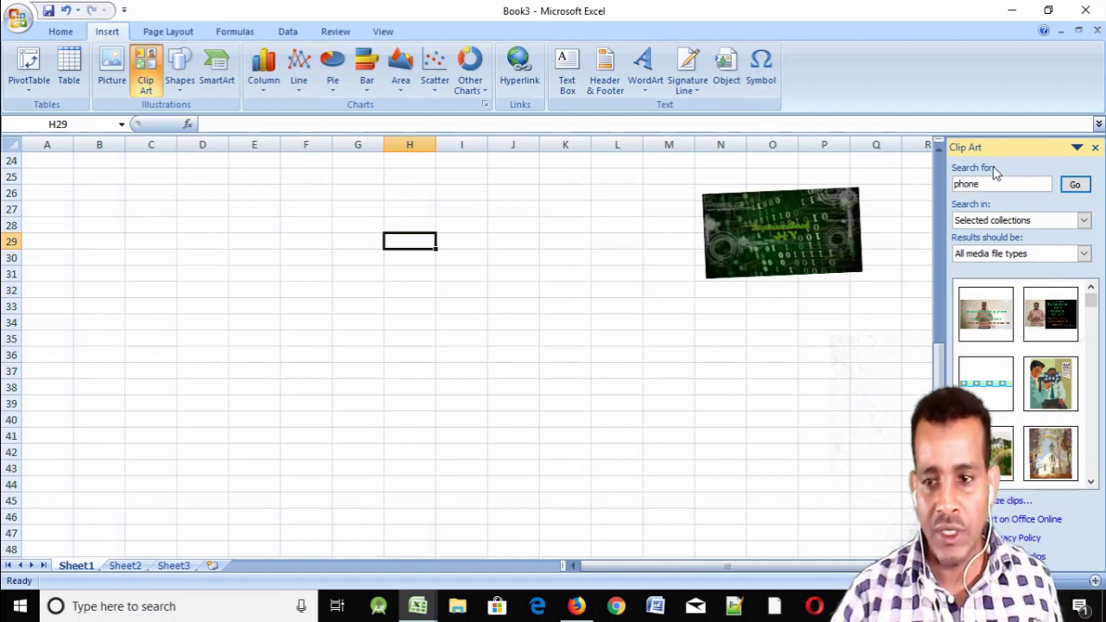
{"action": "left_click", "coordinate": [1076, 186]}
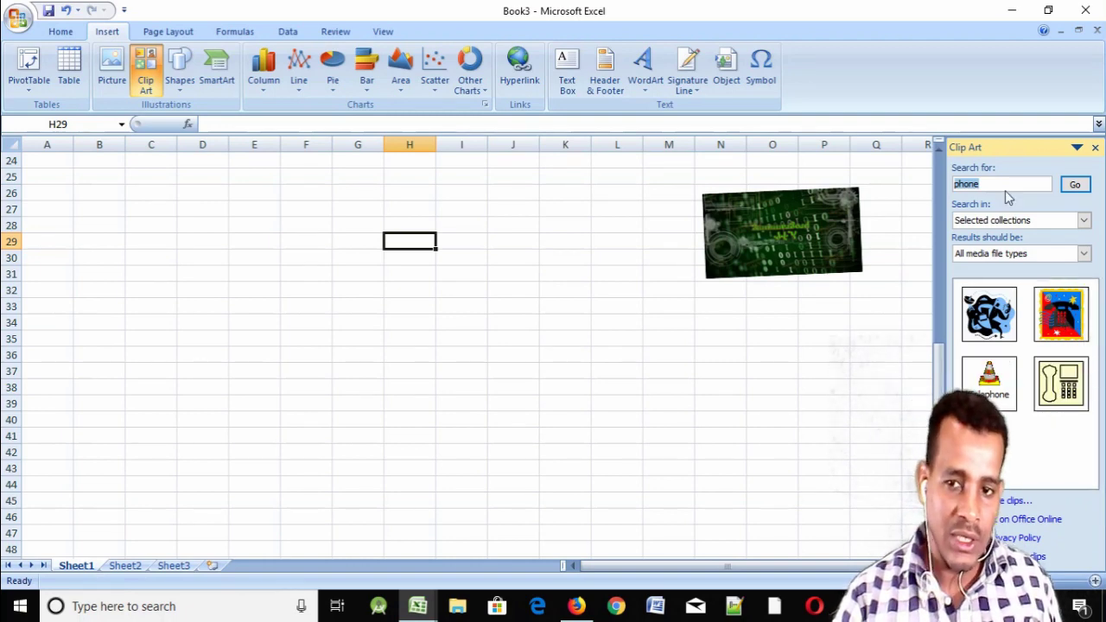
{"action": "type", "text": "car"}
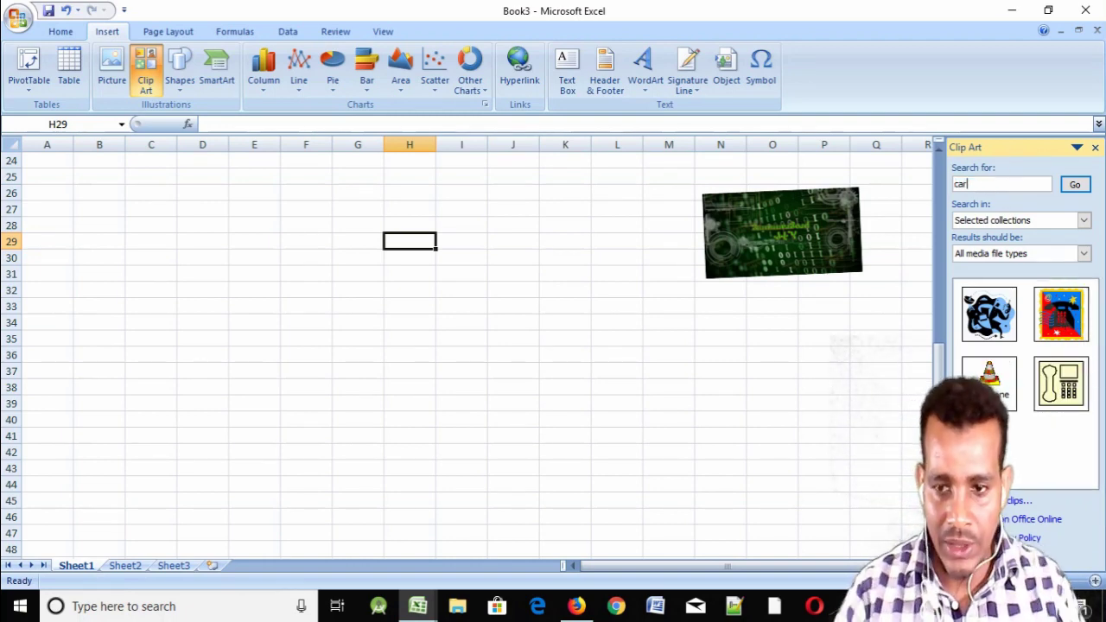
{"action": "left_click", "coordinate": [1074, 185]}
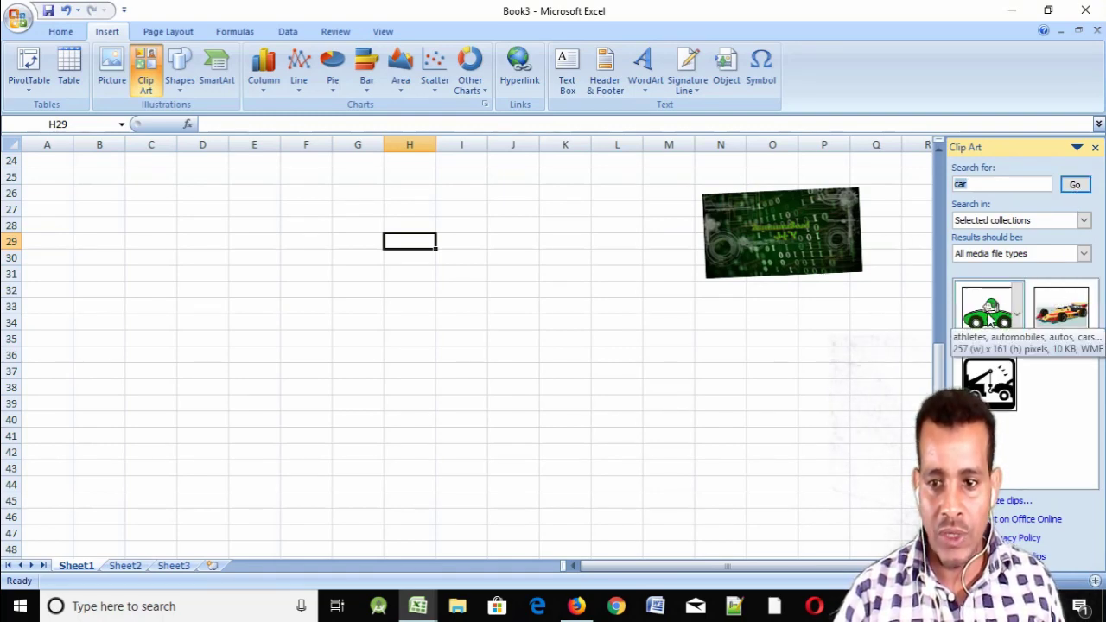
{"action": "left_click_drag", "start_coordinate": [989, 314], "coordinate": [580, 339]}
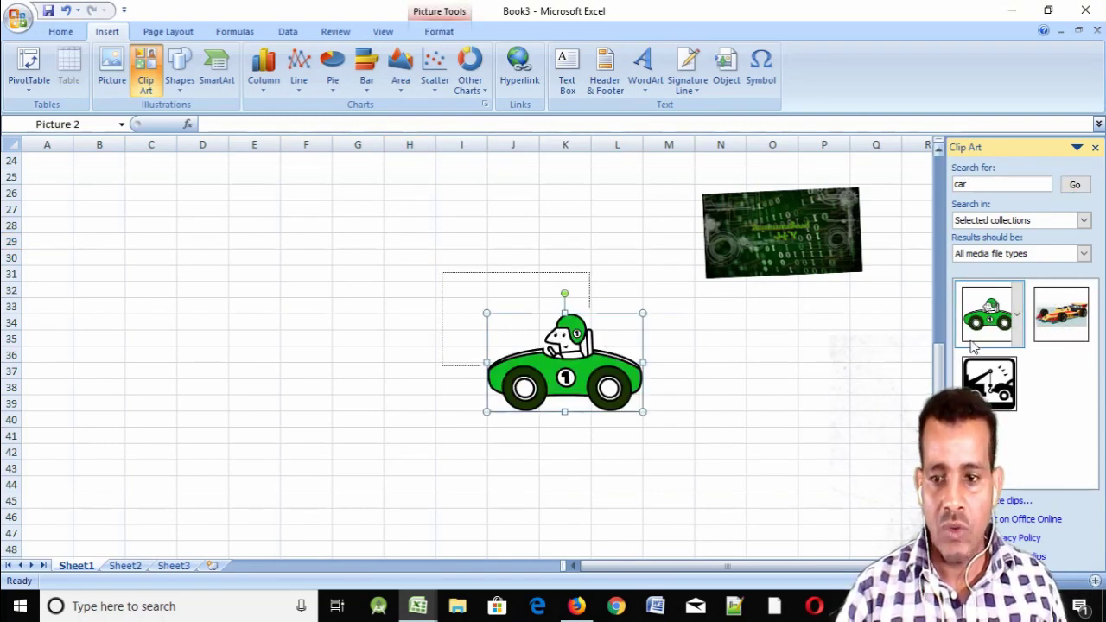
{"action": "left_click", "coordinate": [1061, 313]}
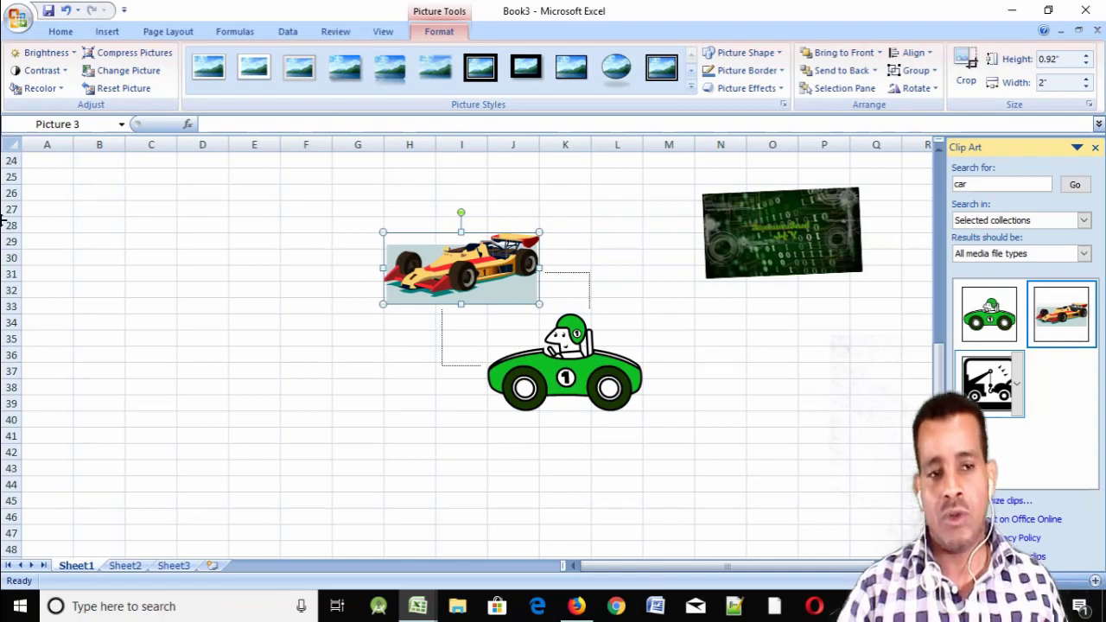
{"action": "left_click", "coordinate": [106, 31]}
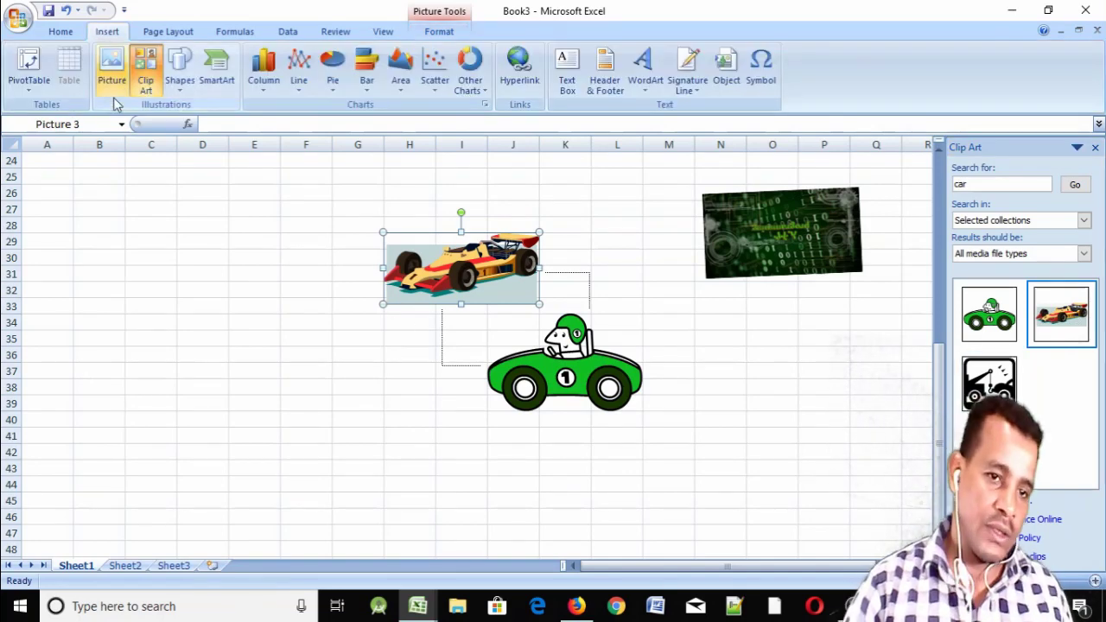
Draw a rectangle to the left of the cars and give it an orange shape style.
{"action": "left_click", "coordinate": [182, 93]}
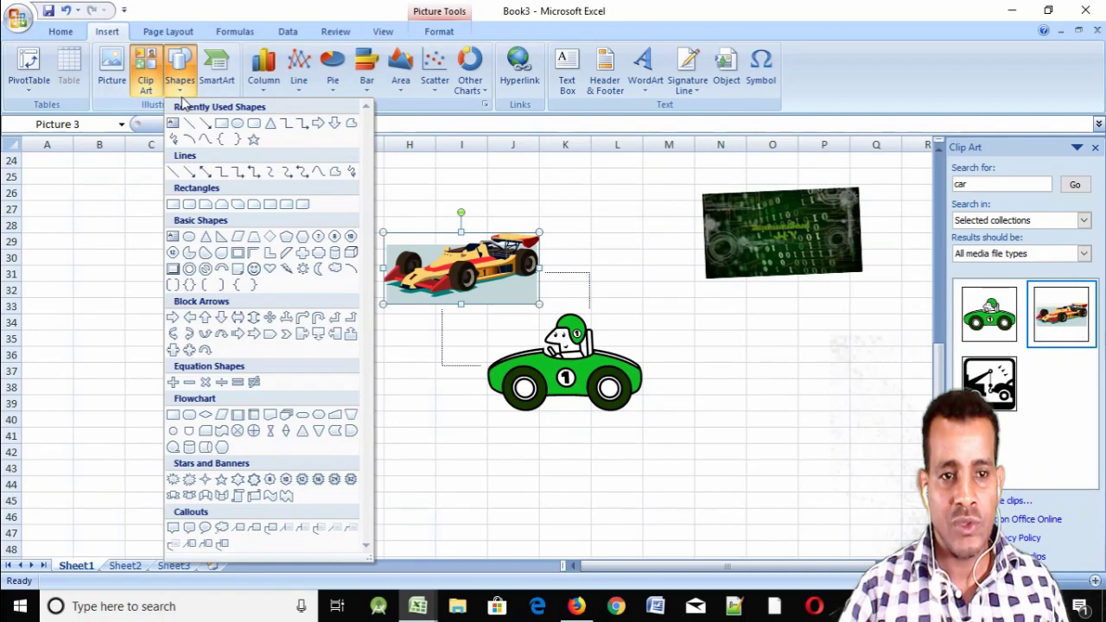
{"action": "left_click", "coordinate": [220, 125]}
{"action": "left_click_drag", "start_coordinate": [140, 222], "coordinate": [295, 340]}
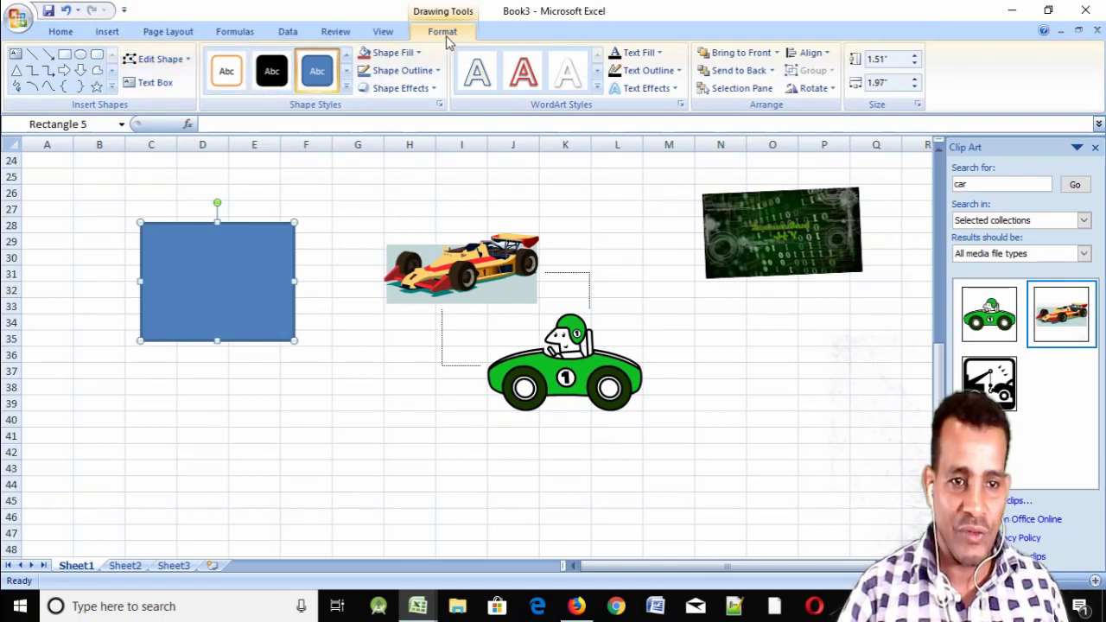
{"action": "left_click", "coordinate": [346, 87]}
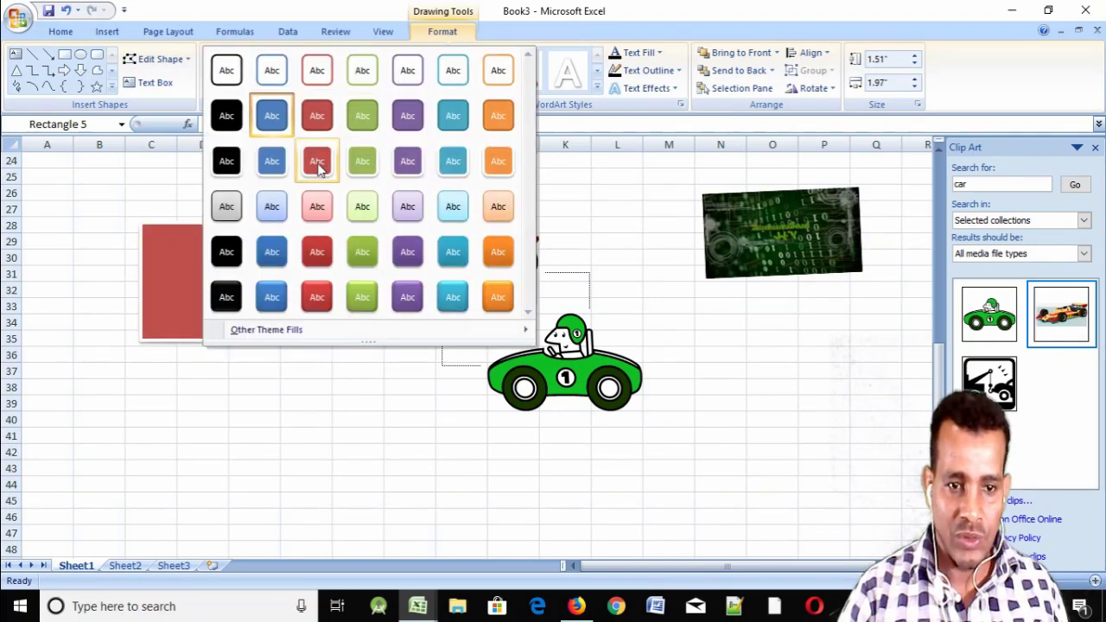
{"action": "left_click", "coordinate": [496, 163]}
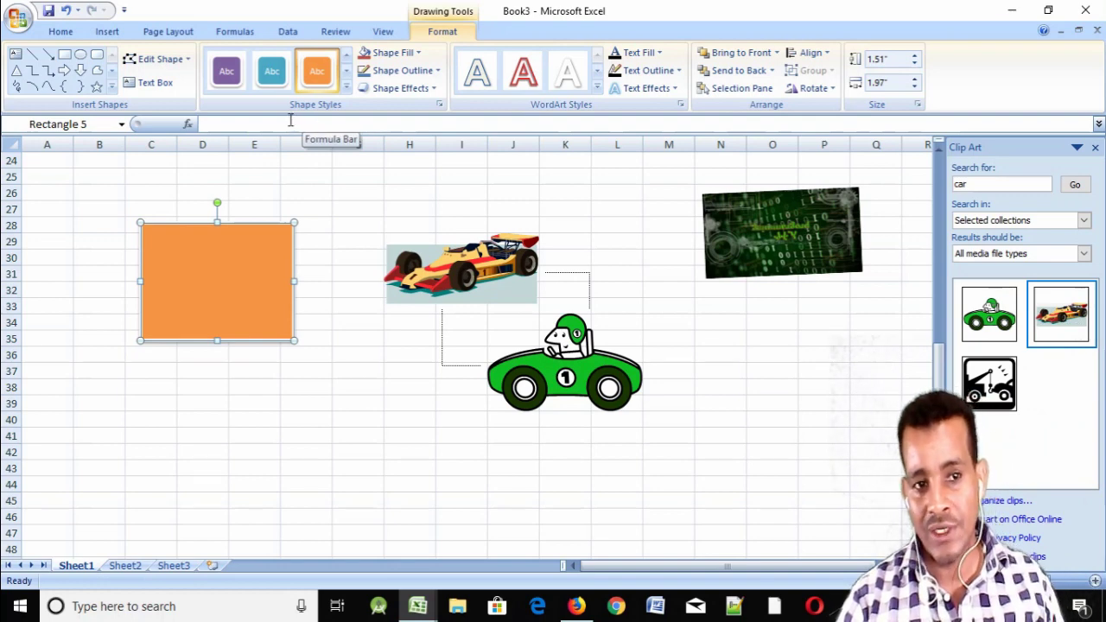
{"action": "left_click", "coordinate": [102, 33]}
{"action": "left_click", "coordinate": [179, 86]}
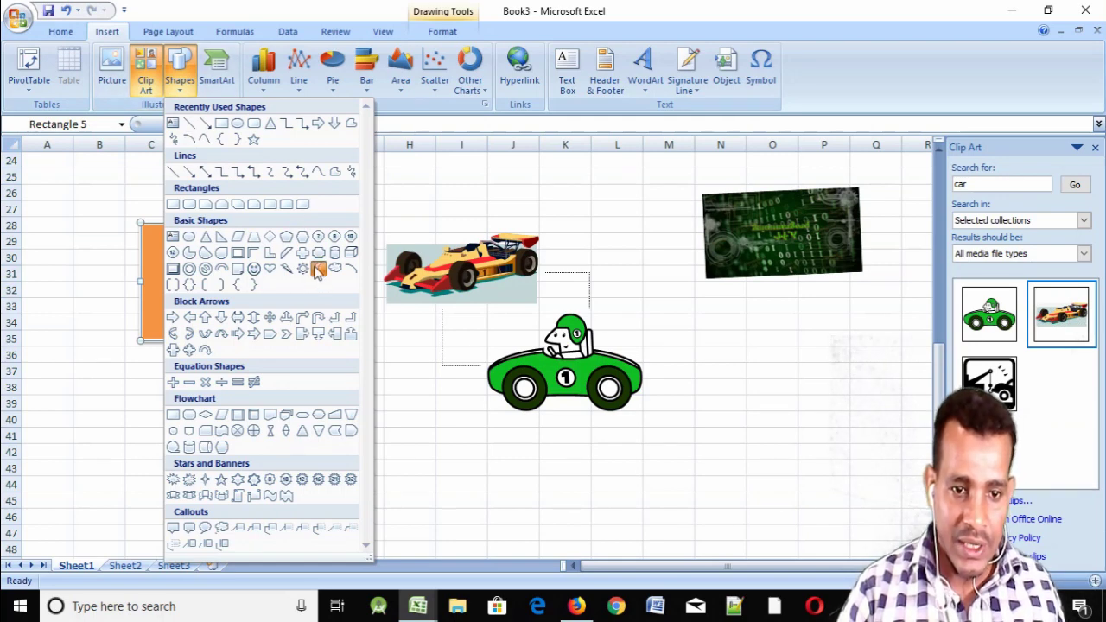
Draw a crescent moon shape below the cars and apply the black shape style.
{"action": "left_click", "coordinate": [318, 271]}
{"action": "left_click_drag", "start_coordinate": [289, 400], "coordinate": [481, 501]}
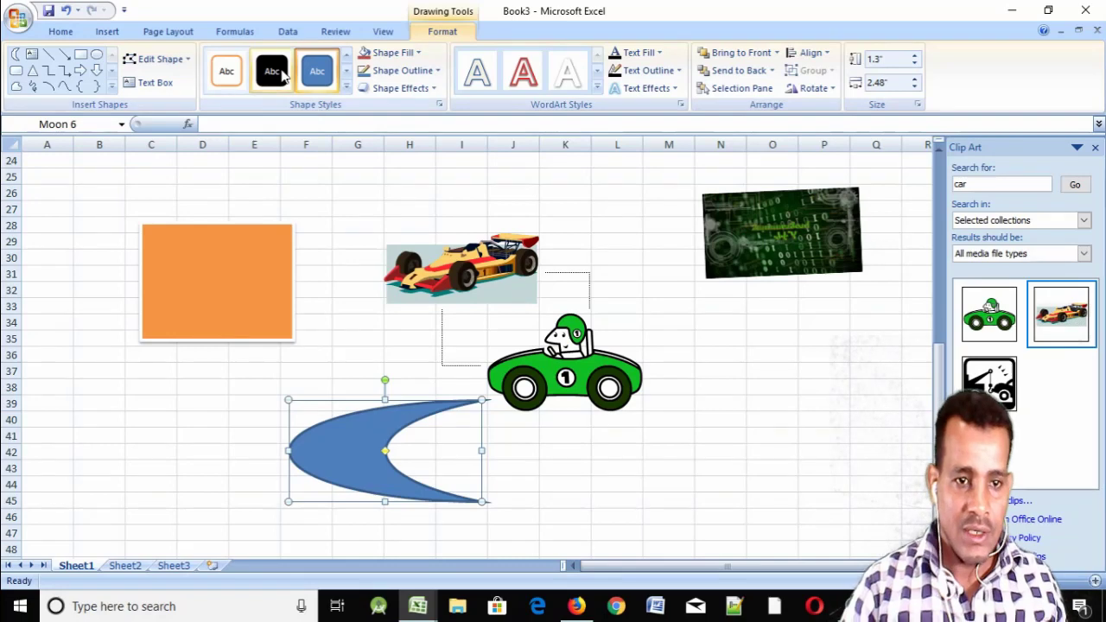
{"action": "left_click", "coordinate": [271, 71]}
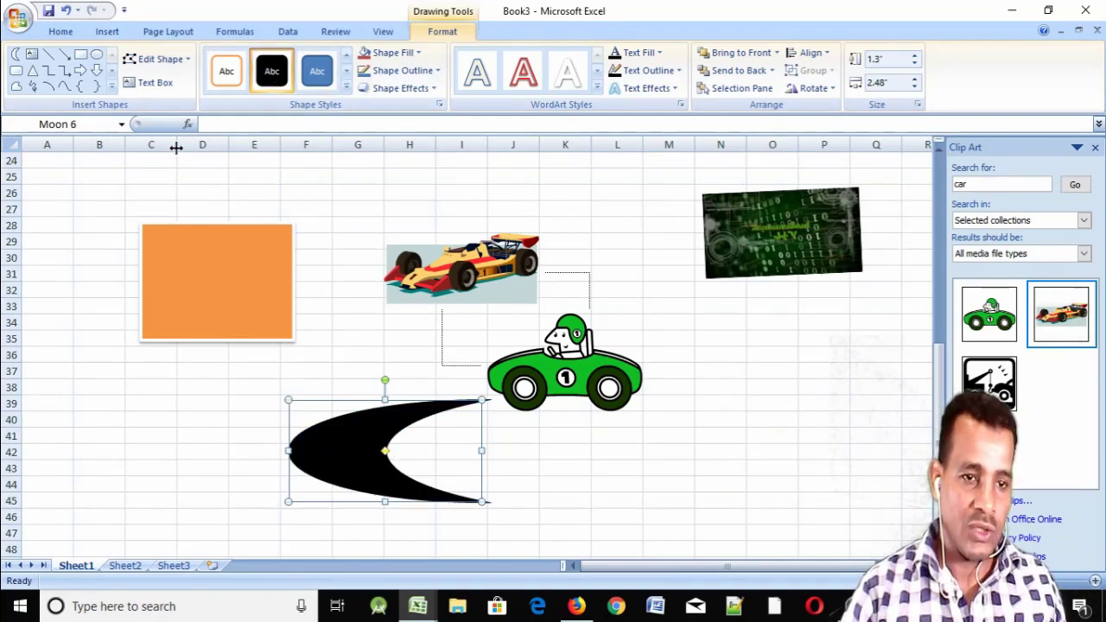
{"action": "left_click", "coordinate": [107, 31]}
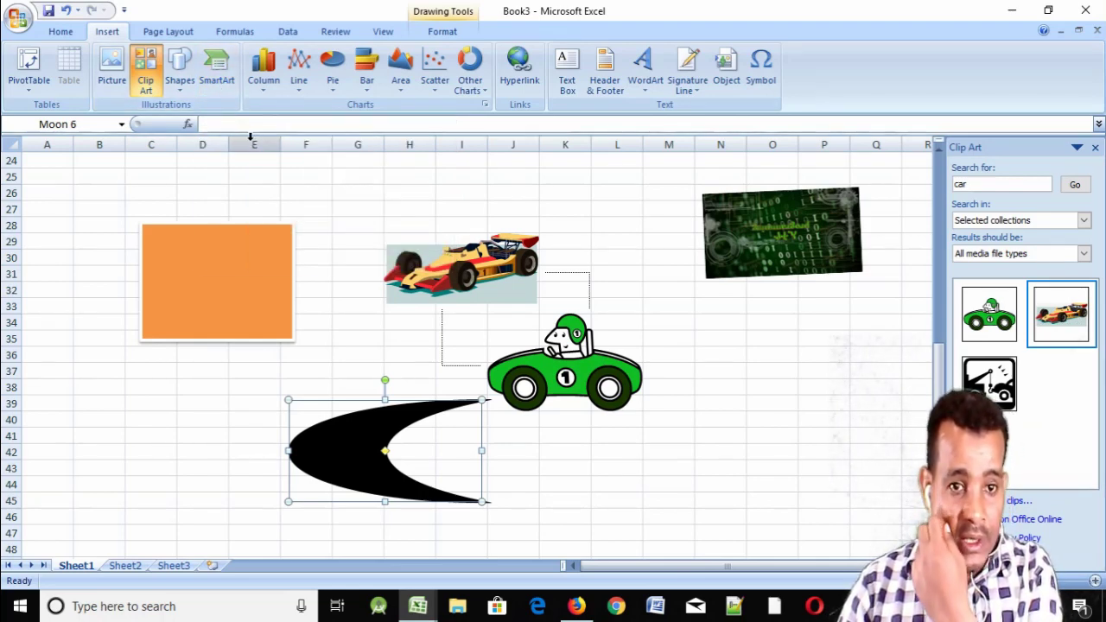
{"action": "scroll", "coordinate": [294, 216], "scroll_direction": "down", "scroll_amount": 1}
{"action": "scroll", "coordinate": [293, 217], "scroll_direction": "down", "scroll_amount": 1}
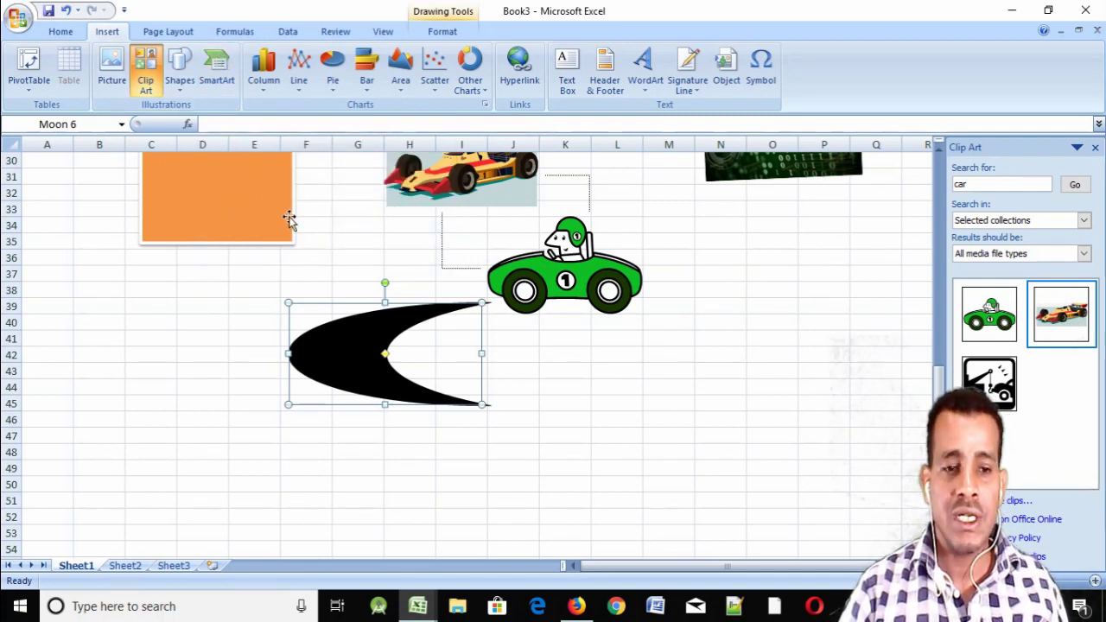
{"action": "left_click", "coordinate": [178, 90]}
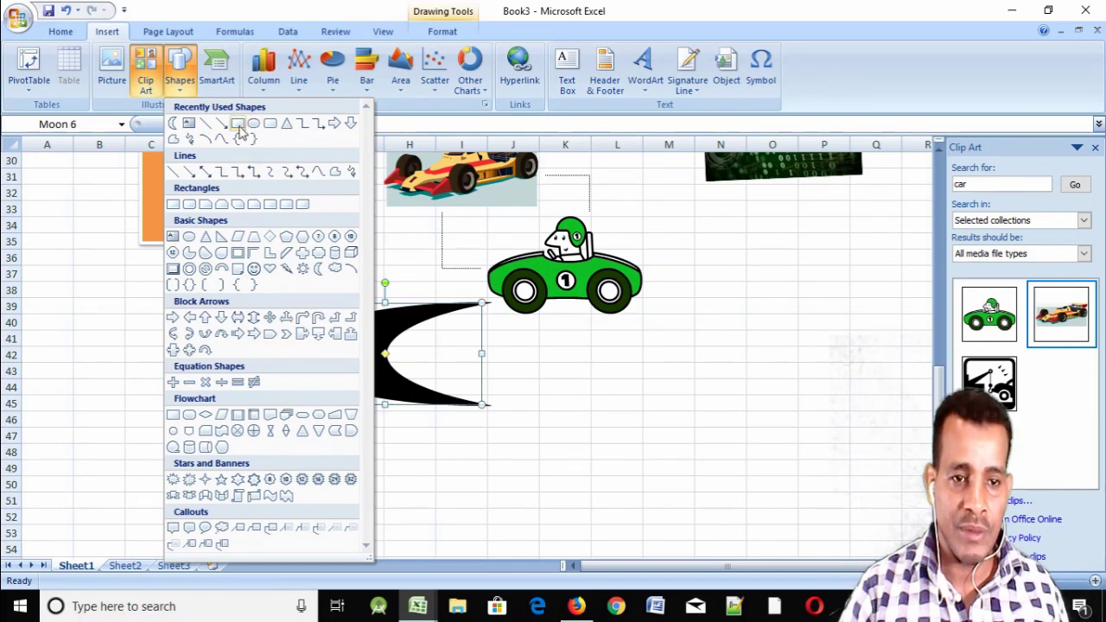
Draw three small blue rectangles in a row below the moon.
{"action": "left_click", "coordinate": [242, 131]}
{"action": "left_click_drag", "start_coordinate": [402, 460], "coordinate": [499, 505]}
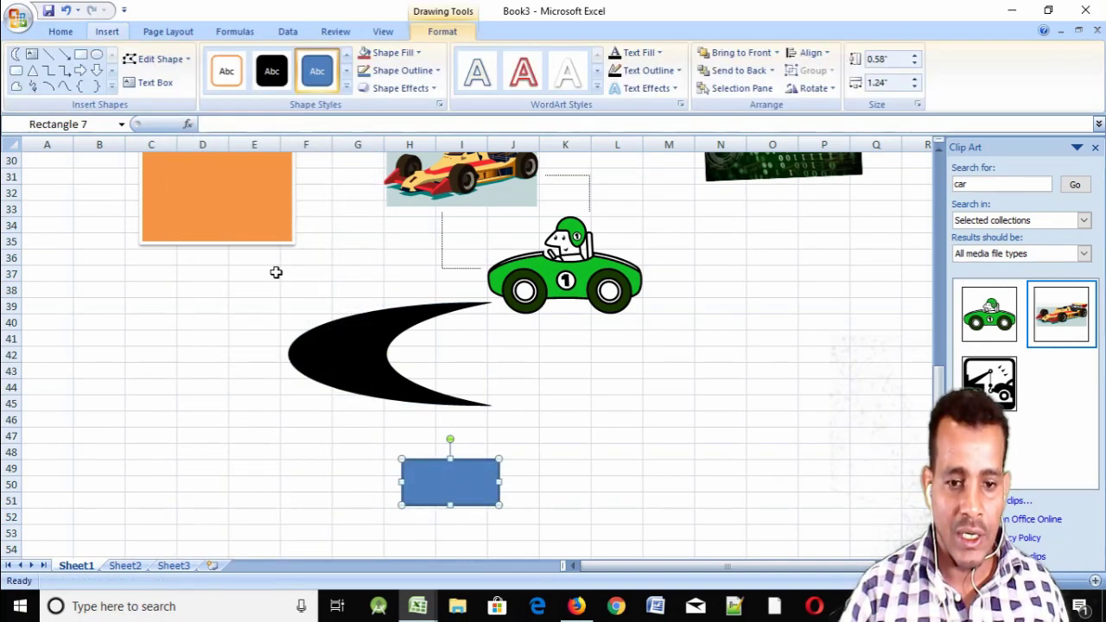
{"action": "left_click", "coordinate": [81, 56]}
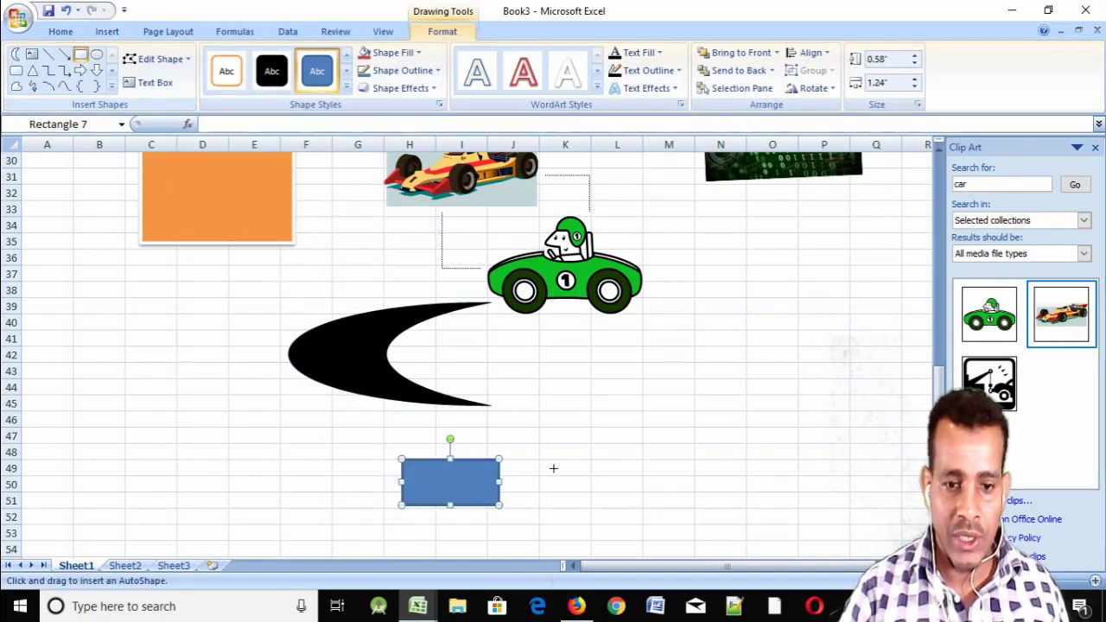
{"action": "left_click_drag", "start_coordinate": [567, 450], "coordinate": [633, 506]}
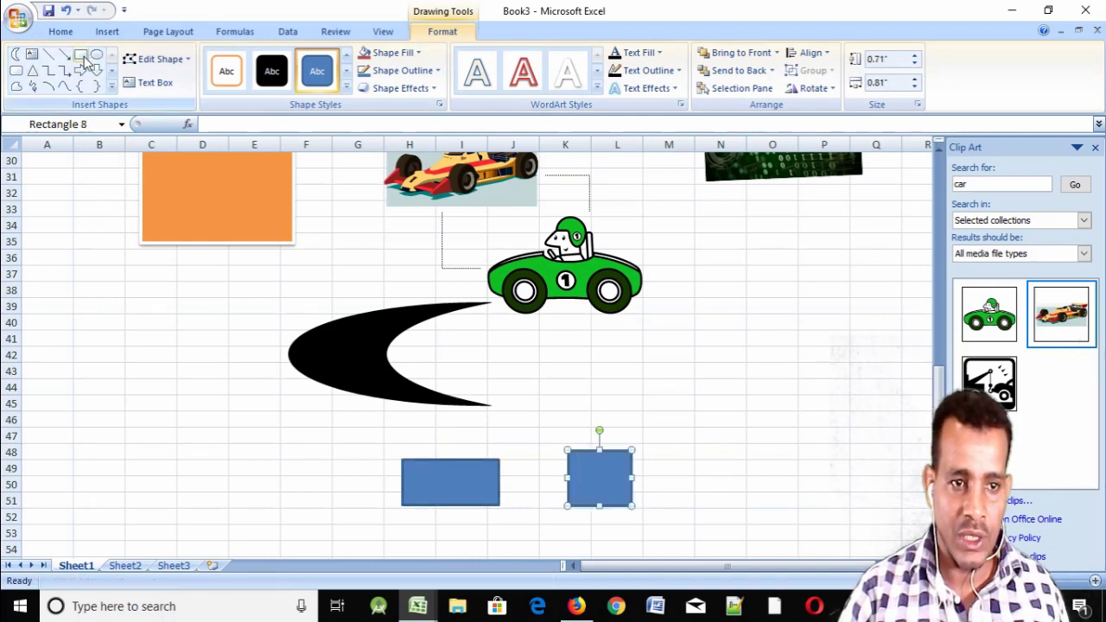
{"action": "left_click_drag", "start_coordinate": [713, 450], "coordinate": [812, 501]}
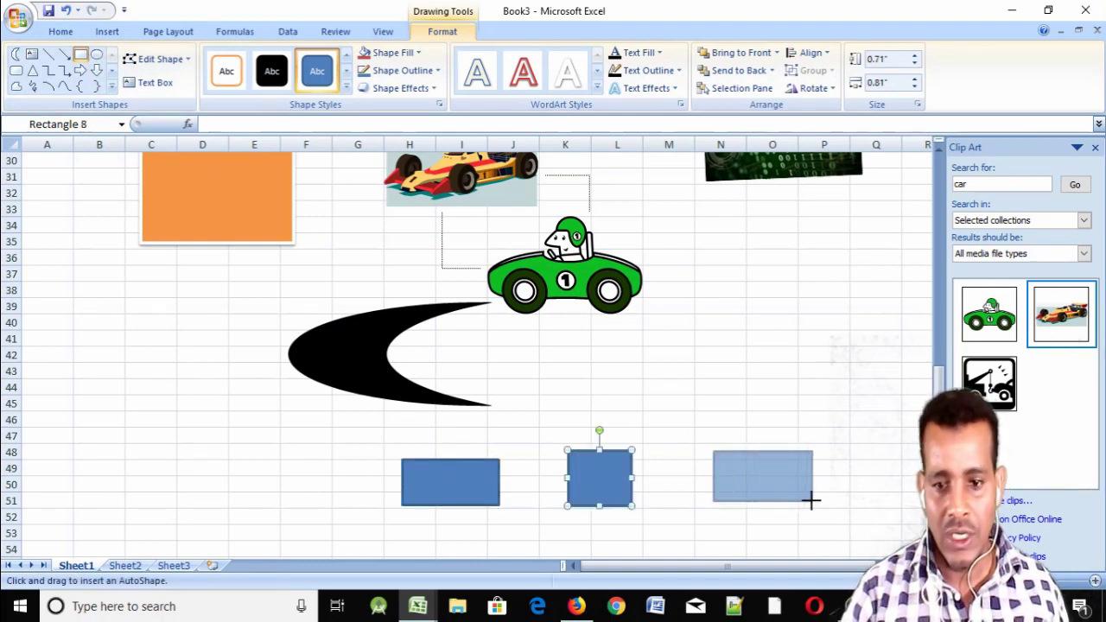
Connect the first rectangle to the second with a straight arrow.
{"action": "left_click", "coordinate": [65, 54]}
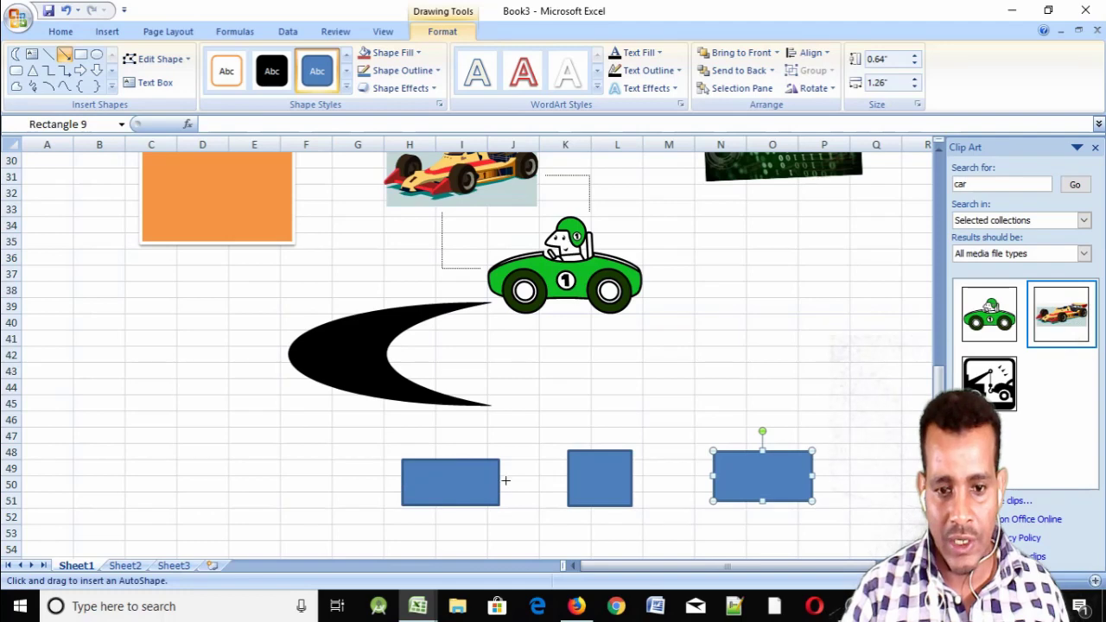
{"action": "left_click_drag", "start_coordinate": [499, 482], "coordinate": [568, 478]}
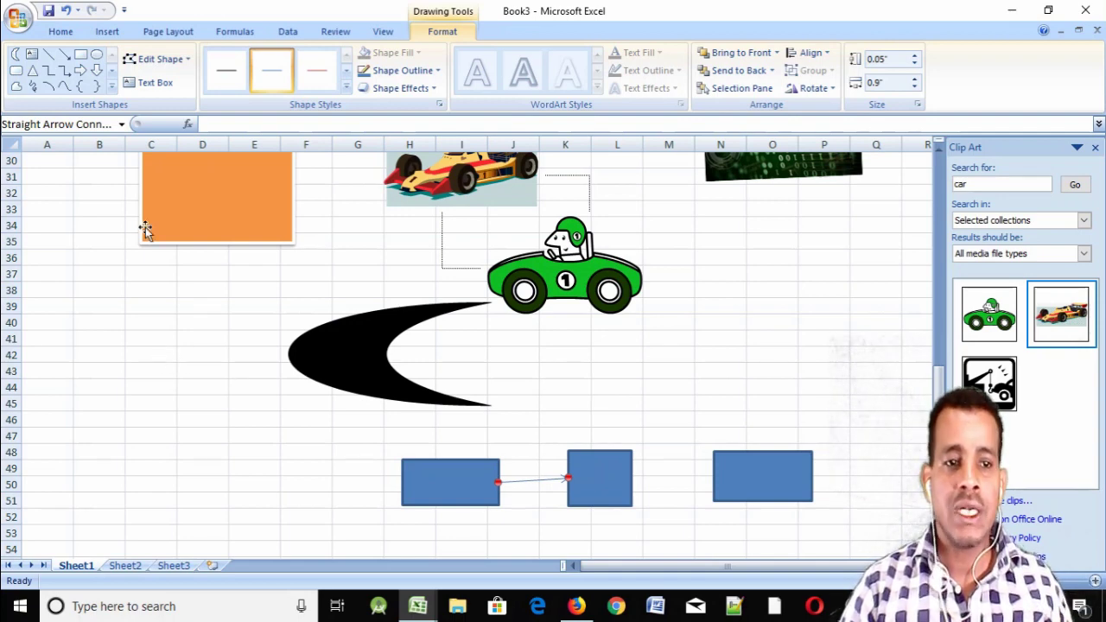
{"action": "left_click", "coordinate": [107, 31]}
Browse the Process, Cycle, Hierarchy and Relationship SmartArt categories, then select Pyramid > Pyramid List.
{"action": "left_click", "coordinate": [217, 70]}
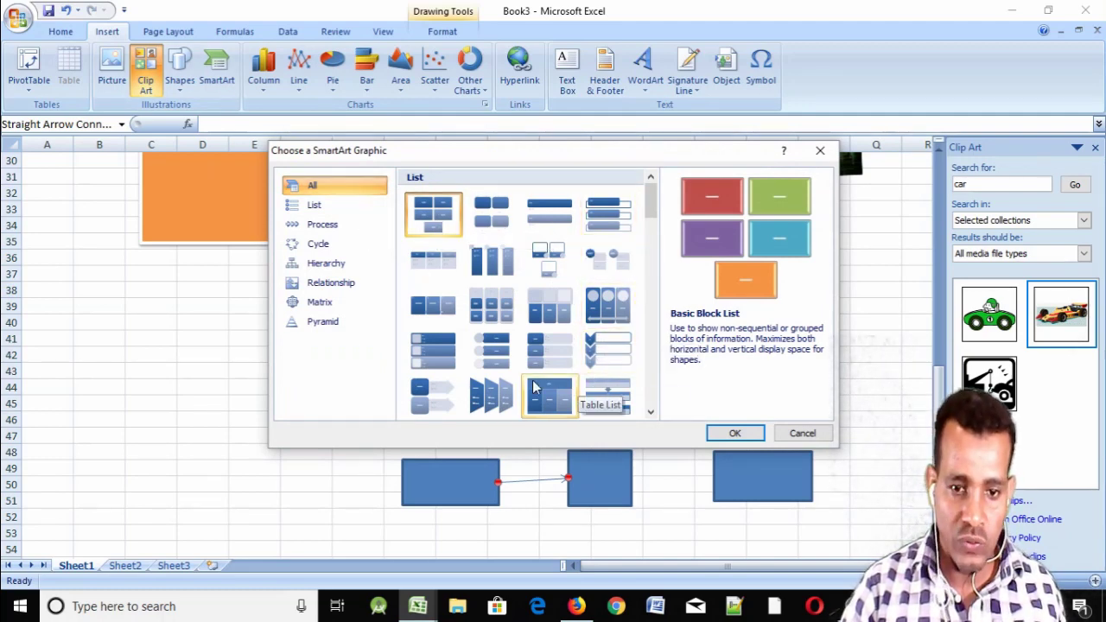
{"action": "scroll", "coordinate": [497, 378], "scroll_direction": "down", "scroll_amount": 3}
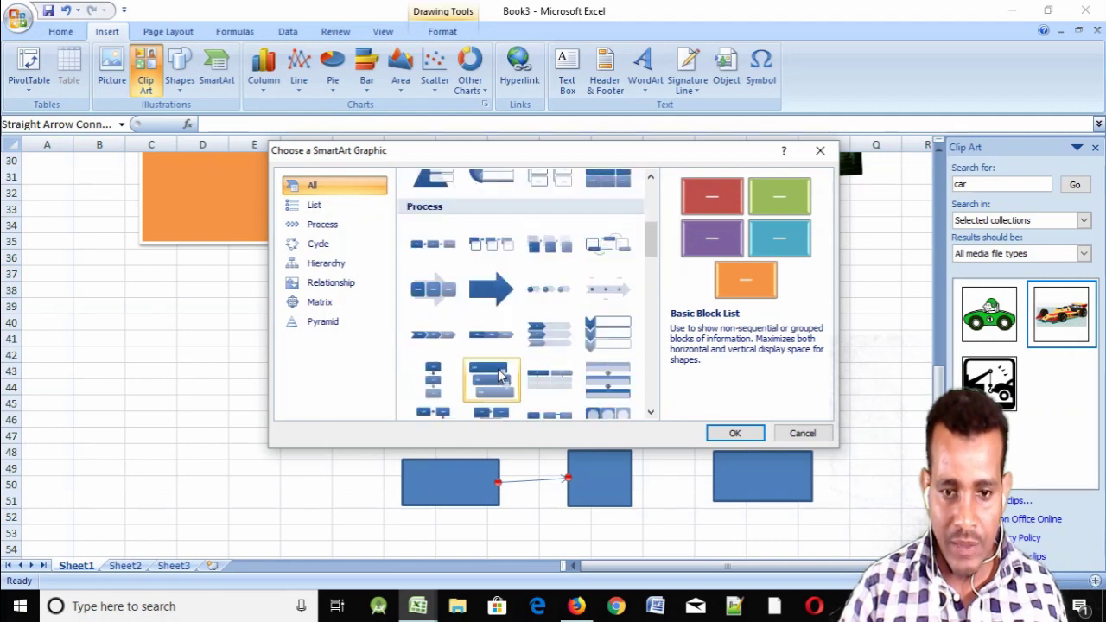
{"action": "scroll", "coordinate": [497, 378], "scroll_direction": "up", "scroll_amount": 2}
{"action": "scroll", "coordinate": [497, 377], "scroll_direction": "up", "scroll_amount": 2}
{"action": "left_click", "coordinate": [321, 224]}
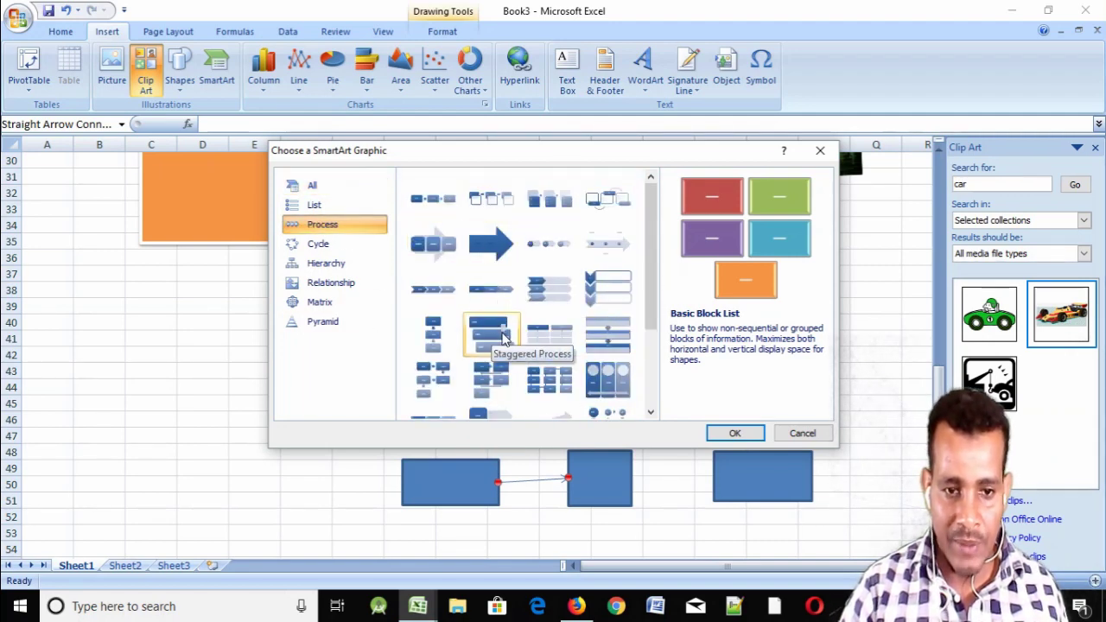
{"action": "left_click", "coordinate": [324, 244]}
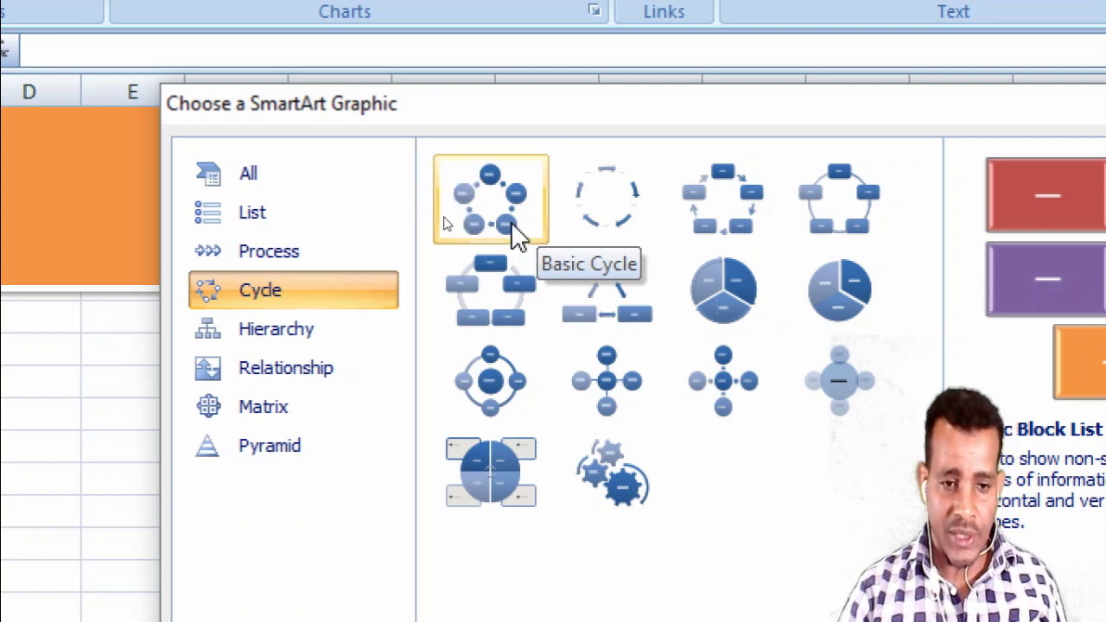
{"action": "left_click", "coordinate": [318, 327]}
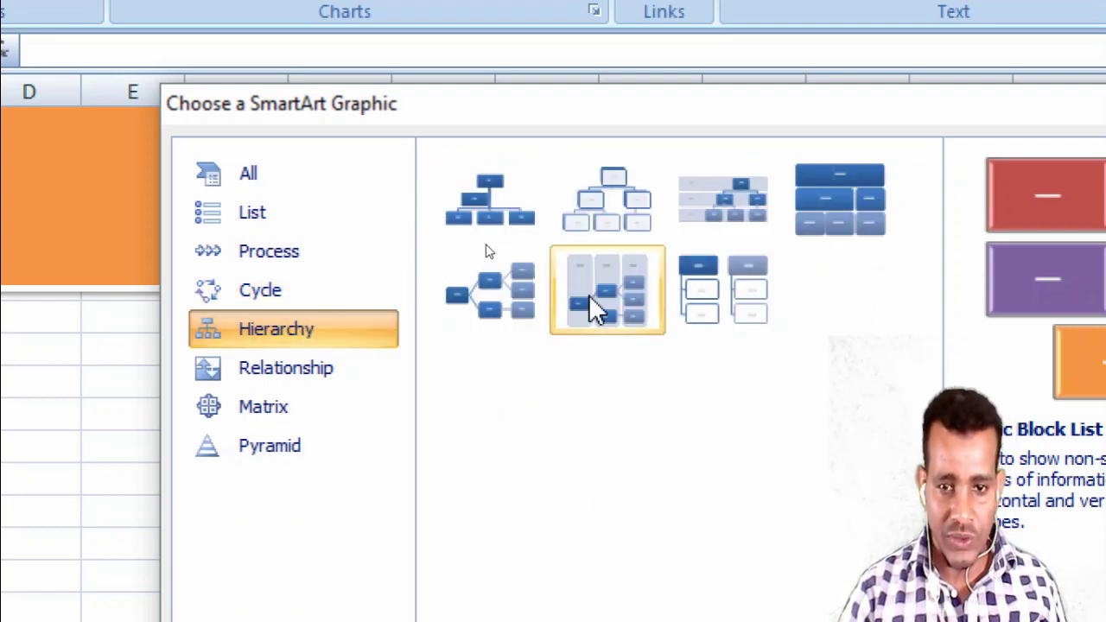
{"action": "left_click", "coordinate": [299, 380]}
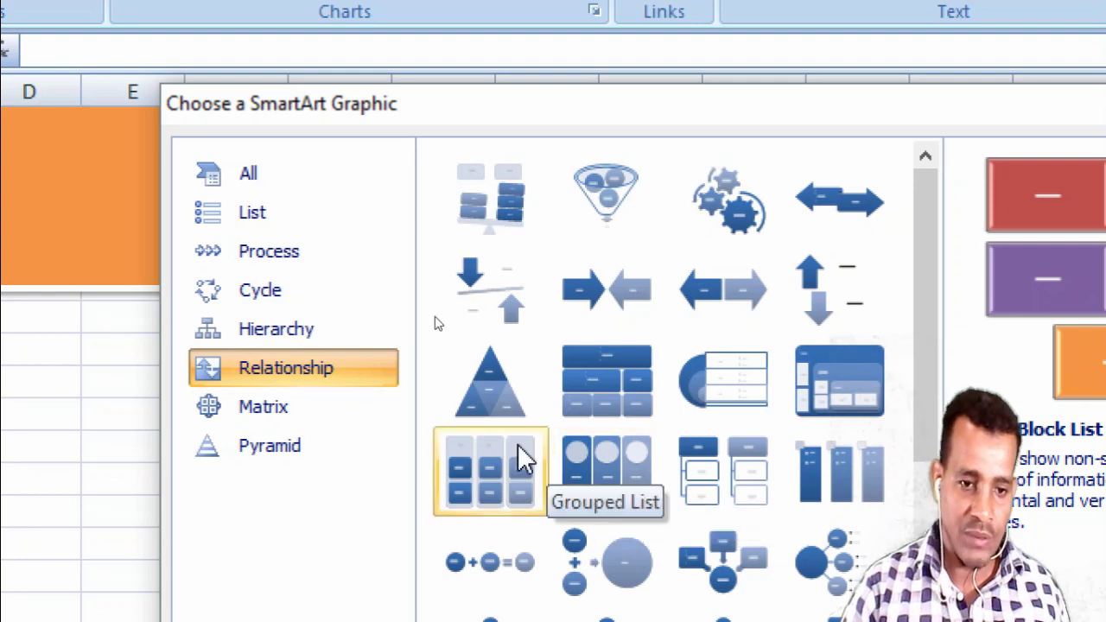
{"action": "left_click", "coordinate": [270, 449]}
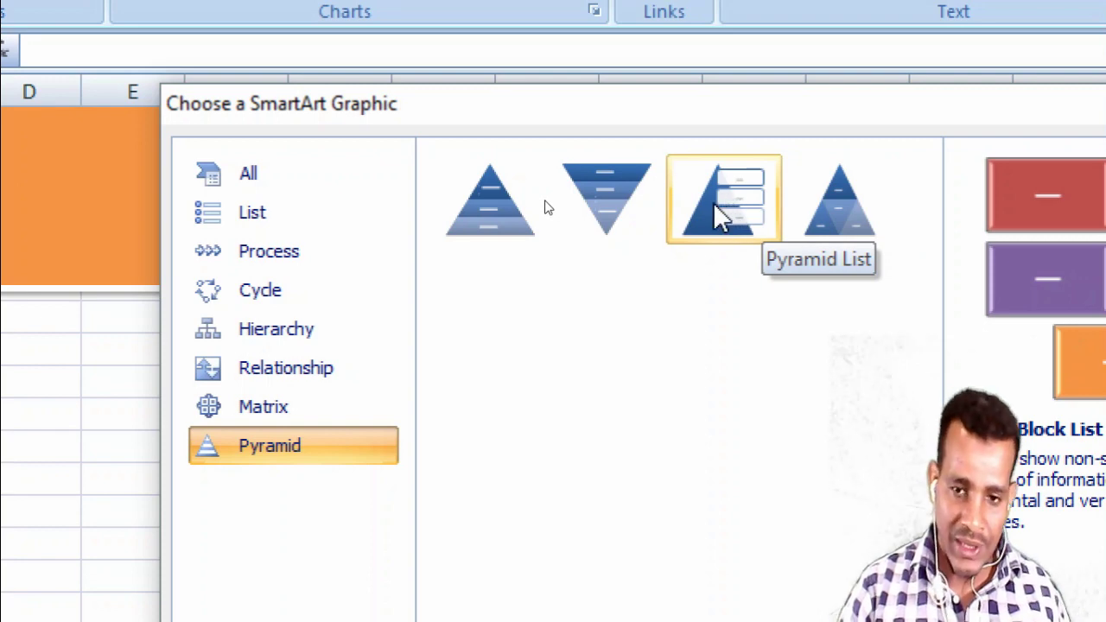
{"action": "left_click", "coordinate": [717, 210]}
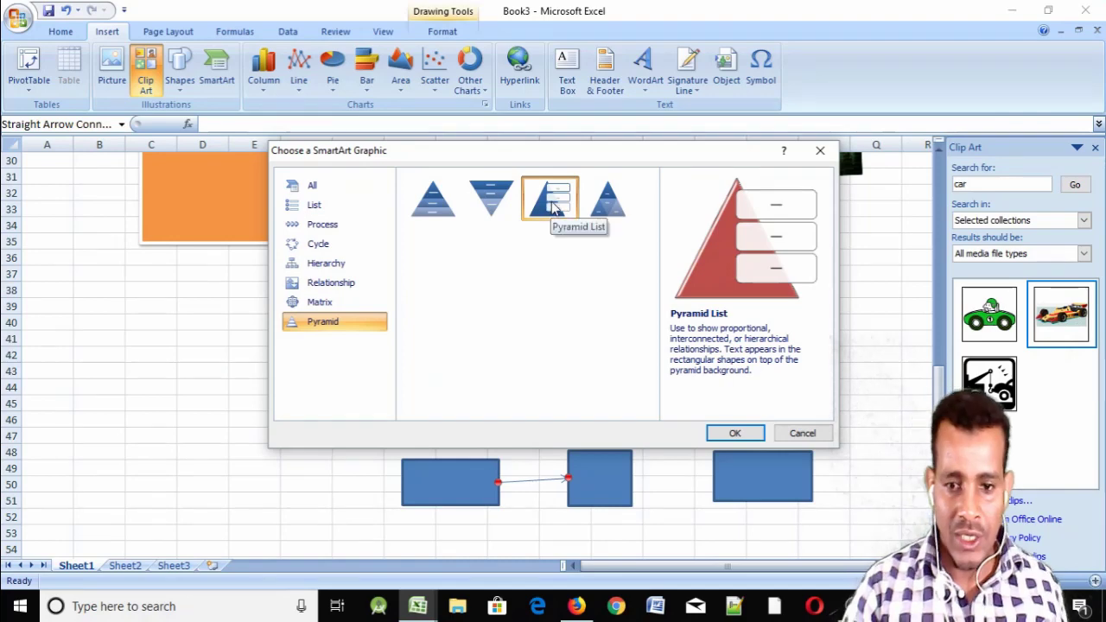
Insert the Pyramid List diagram and move it below the blue rectangles across columns B–I.
{"action": "left_click", "coordinate": [732, 429]}
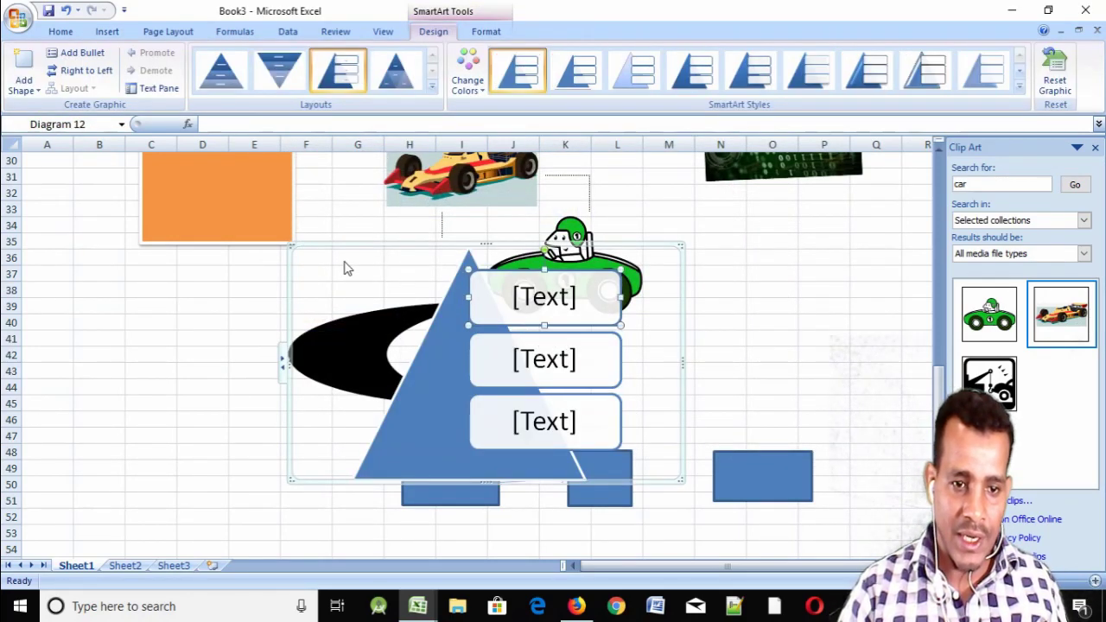
{"action": "scroll", "coordinate": [650, 337], "scroll_direction": "down", "scroll_amount": 1}
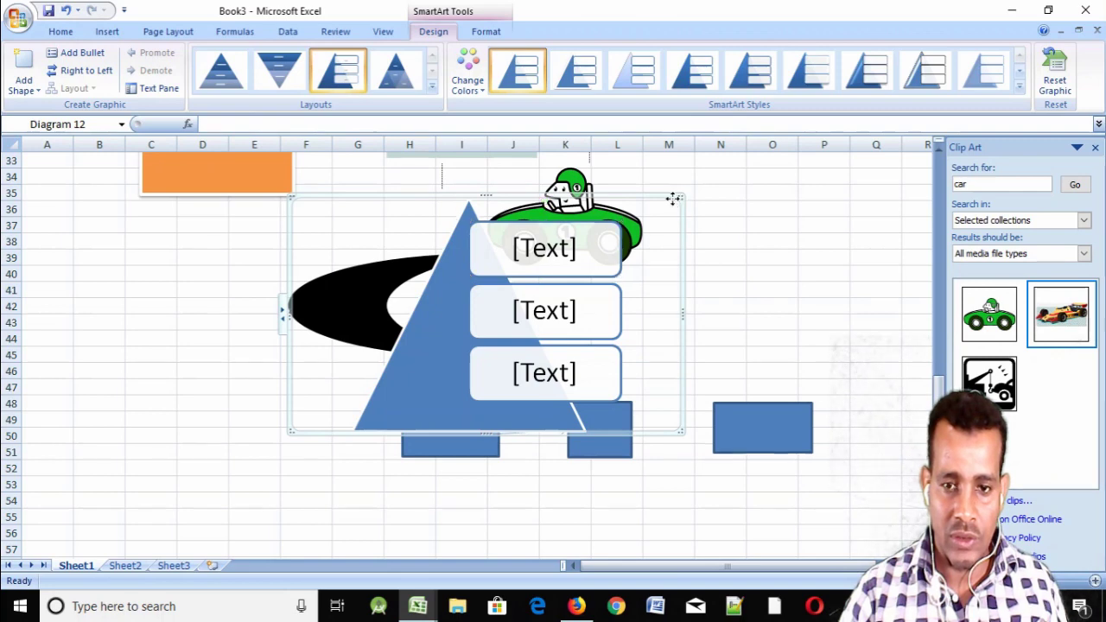
{"action": "left_click_drag", "start_coordinate": [674, 203], "coordinate": [687, 501]}
{"action": "scroll", "coordinate": [705, 458], "scroll_direction": "down", "scroll_amount": 3}
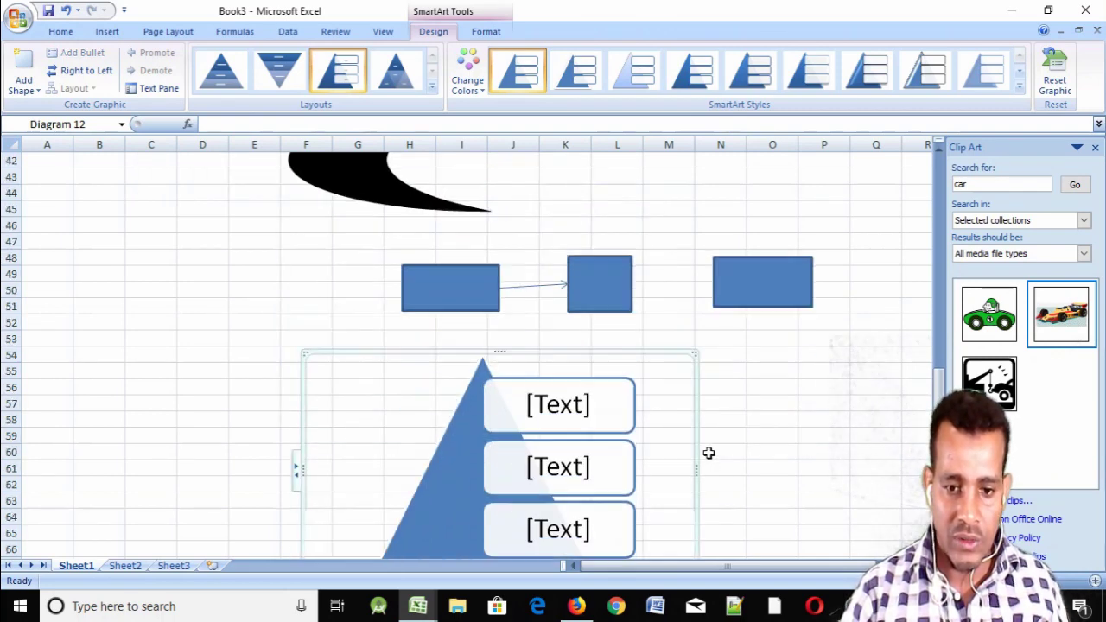
{"action": "scroll", "coordinate": [700, 436], "scroll_direction": "down", "scroll_amount": 2}
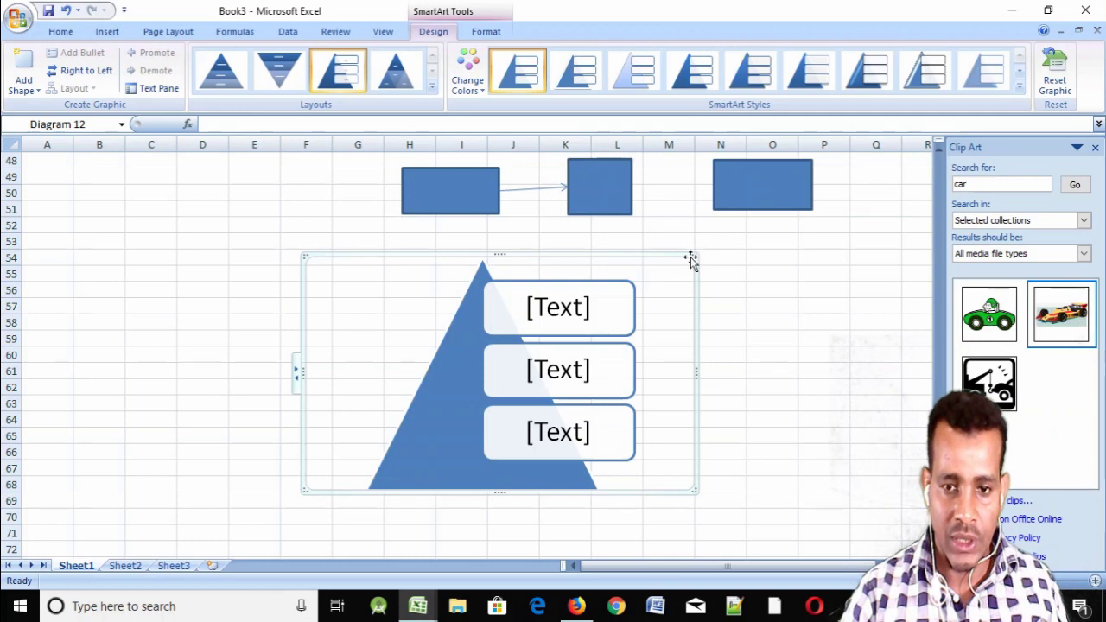
{"action": "left_click_drag", "start_coordinate": [691, 260], "coordinate": [476, 296]}
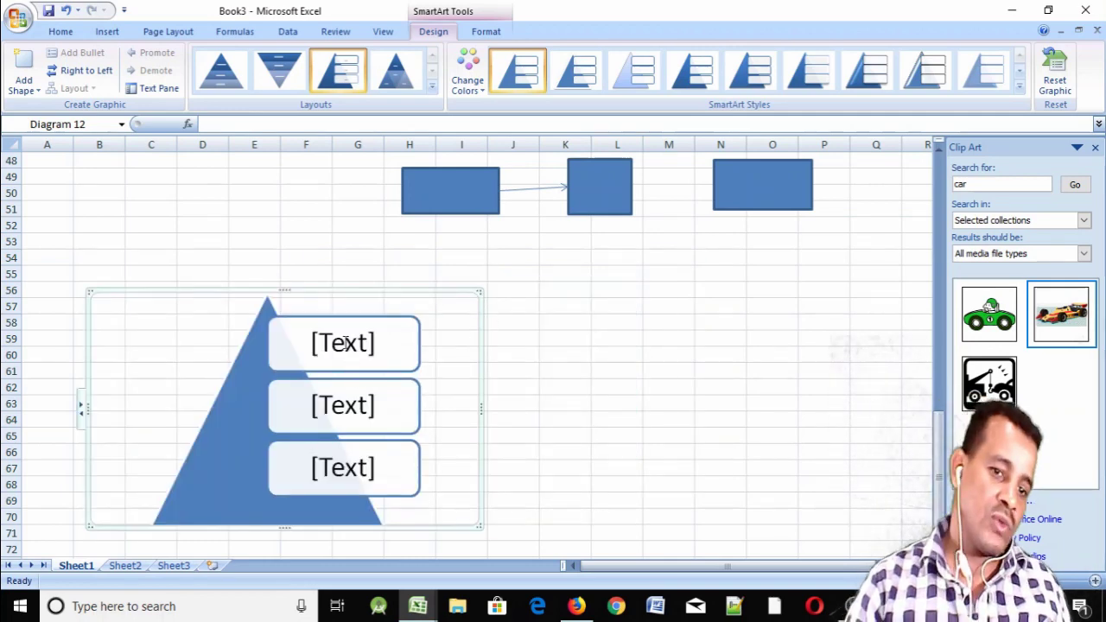
{"action": "left_click", "coordinate": [344, 346]}
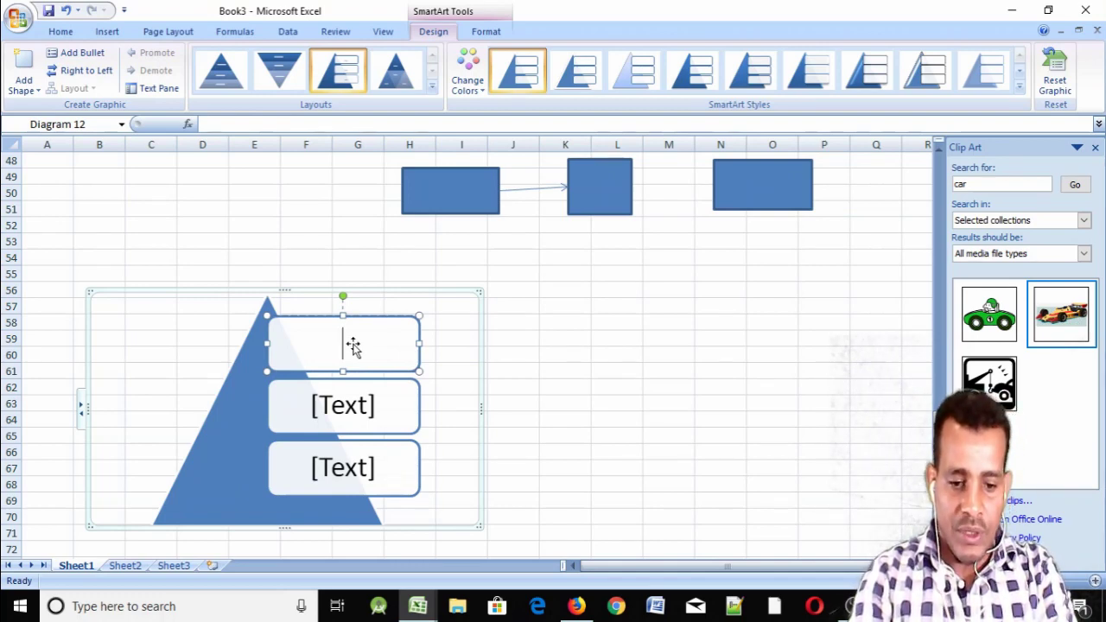
Type 'human' into the top pyramid box, then scroll around to review the sheet's shapes.
{"action": "type", "text": "human"}
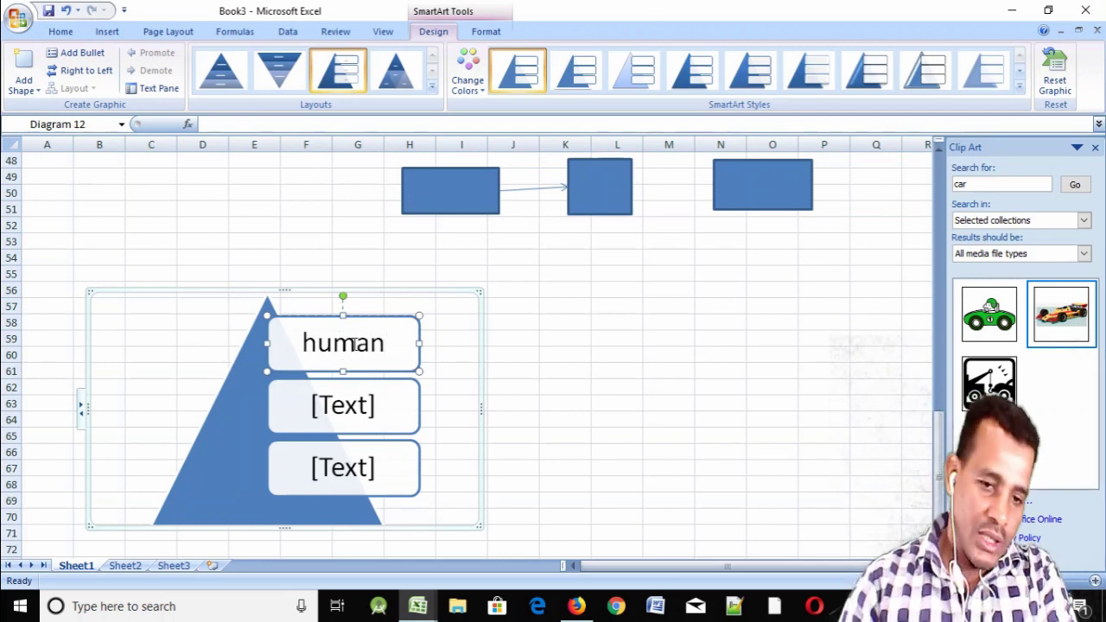
{"action": "left_click", "coordinate": [354, 384]}
{"action": "scroll", "coordinate": [354, 432], "scroll_direction": "down", "scroll_amount": 2}
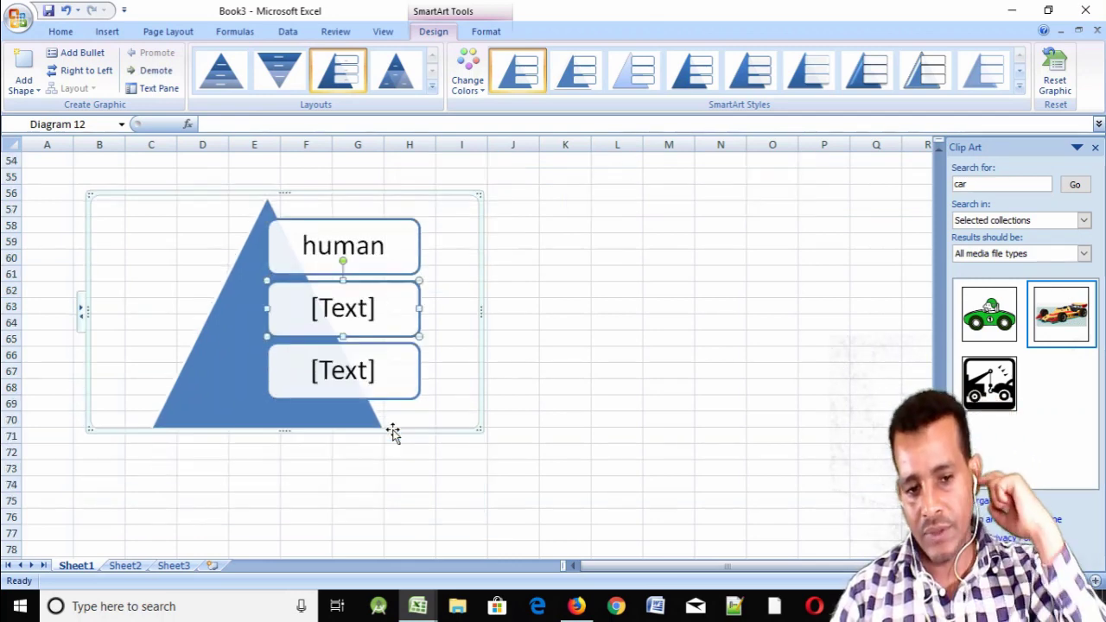
{"action": "scroll", "coordinate": [389, 423], "scroll_direction": "down", "scroll_amount": 1}
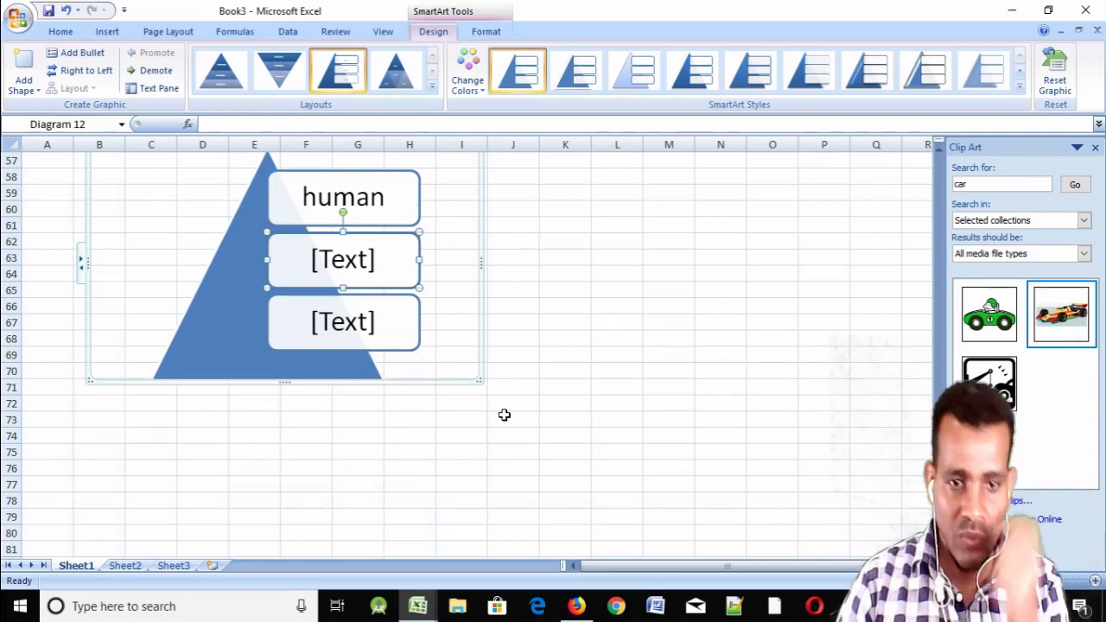
{"action": "scroll", "coordinate": [504, 414], "scroll_direction": "up", "scroll_amount": 4}
{"action": "scroll", "coordinate": [467, 415], "scroll_direction": "down", "scroll_amount": 1}
{"action": "scroll", "coordinate": [435, 409], "scroll_direction": "down", "scroll_amount": 3}
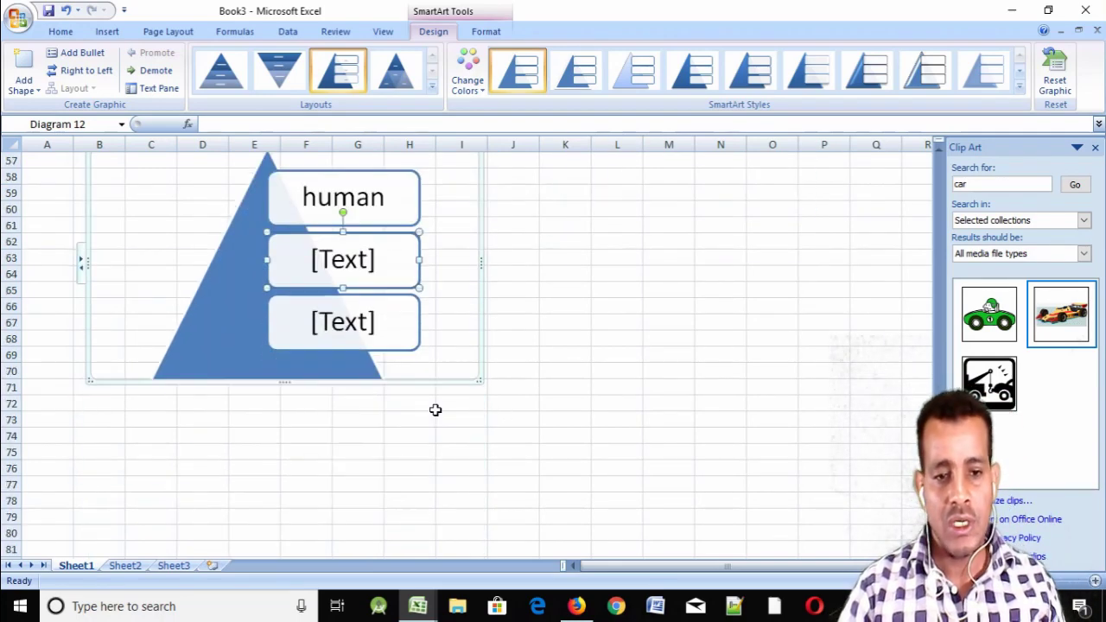
{"action": "scroll", "coordinate": [605, 420], "scroll_direction": "up", "scroll_amount": 4}
{"action": "scroll", "coordinate": [593, 415], "scroll_direction": "up", "scroll_amount": 3}
{"action": "scroll", "coordinate": [593, 415], "scroll_direction": "up", "scroll_amount": 1}
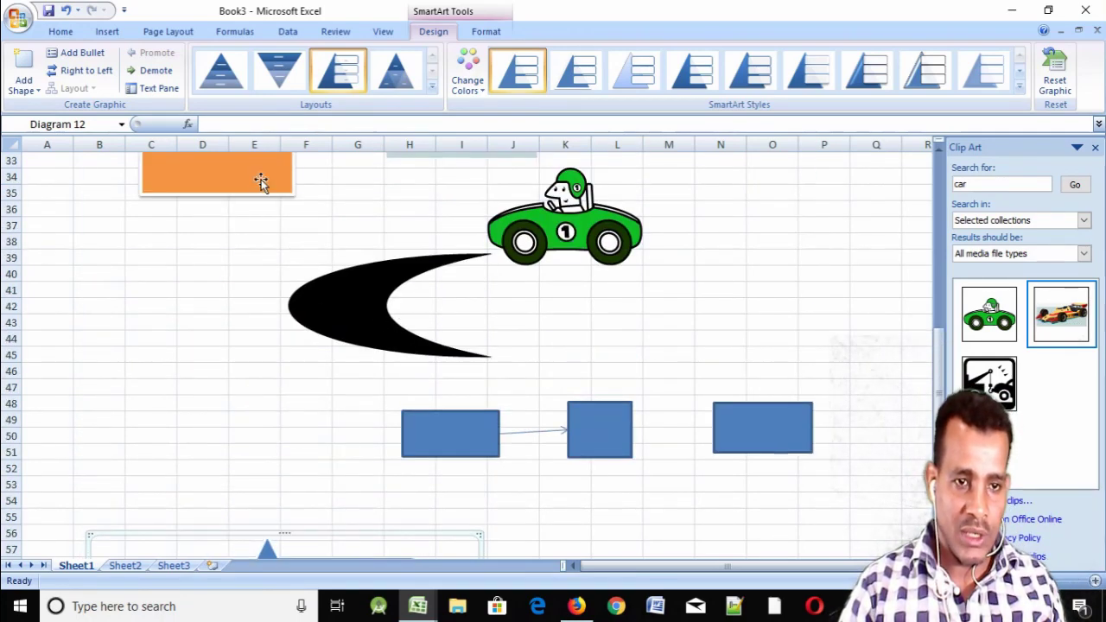